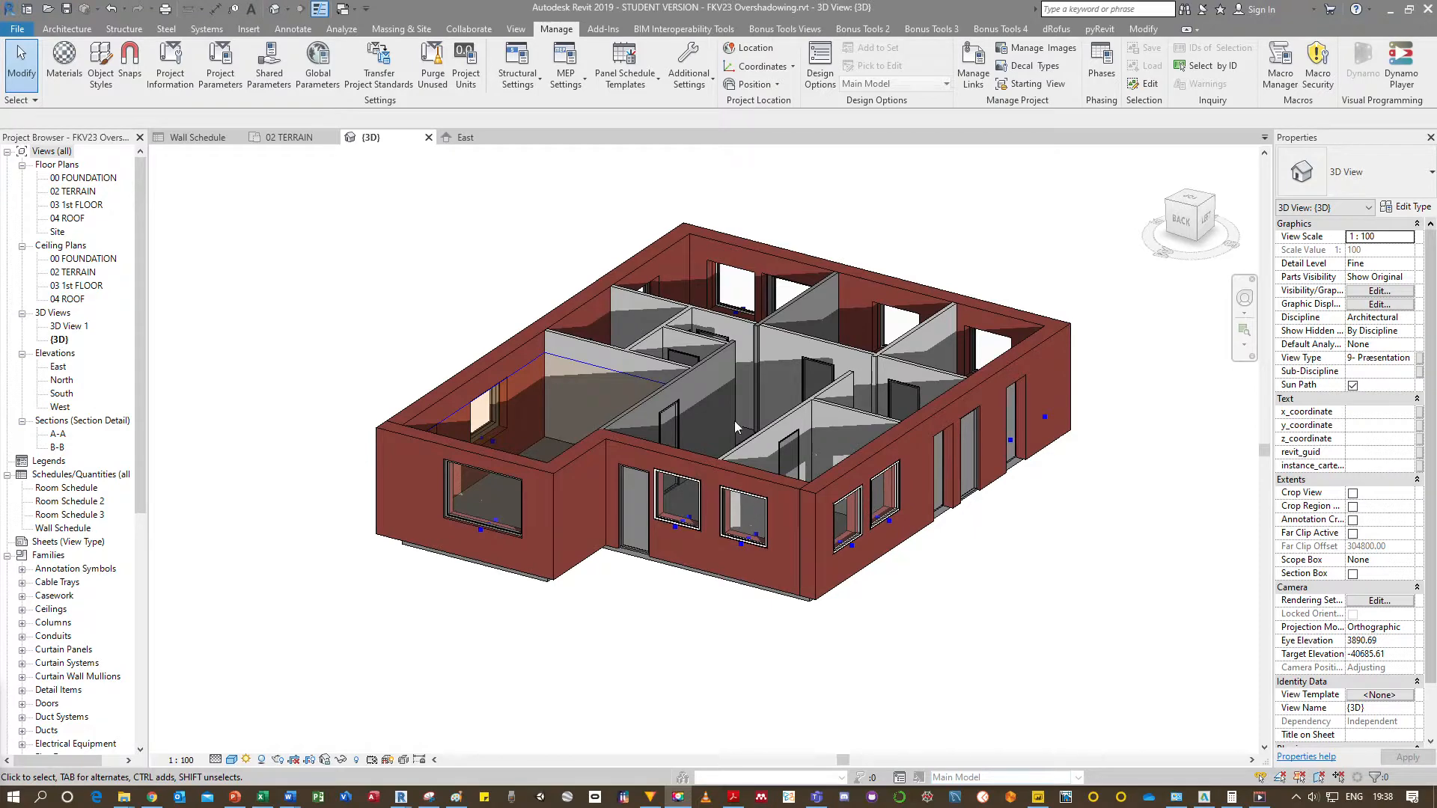
Open the type properties of the fixed 1212x1212 mm kitchen window nearest the building corner.
{"action": "left_click", "coordinate": [763, 508]}
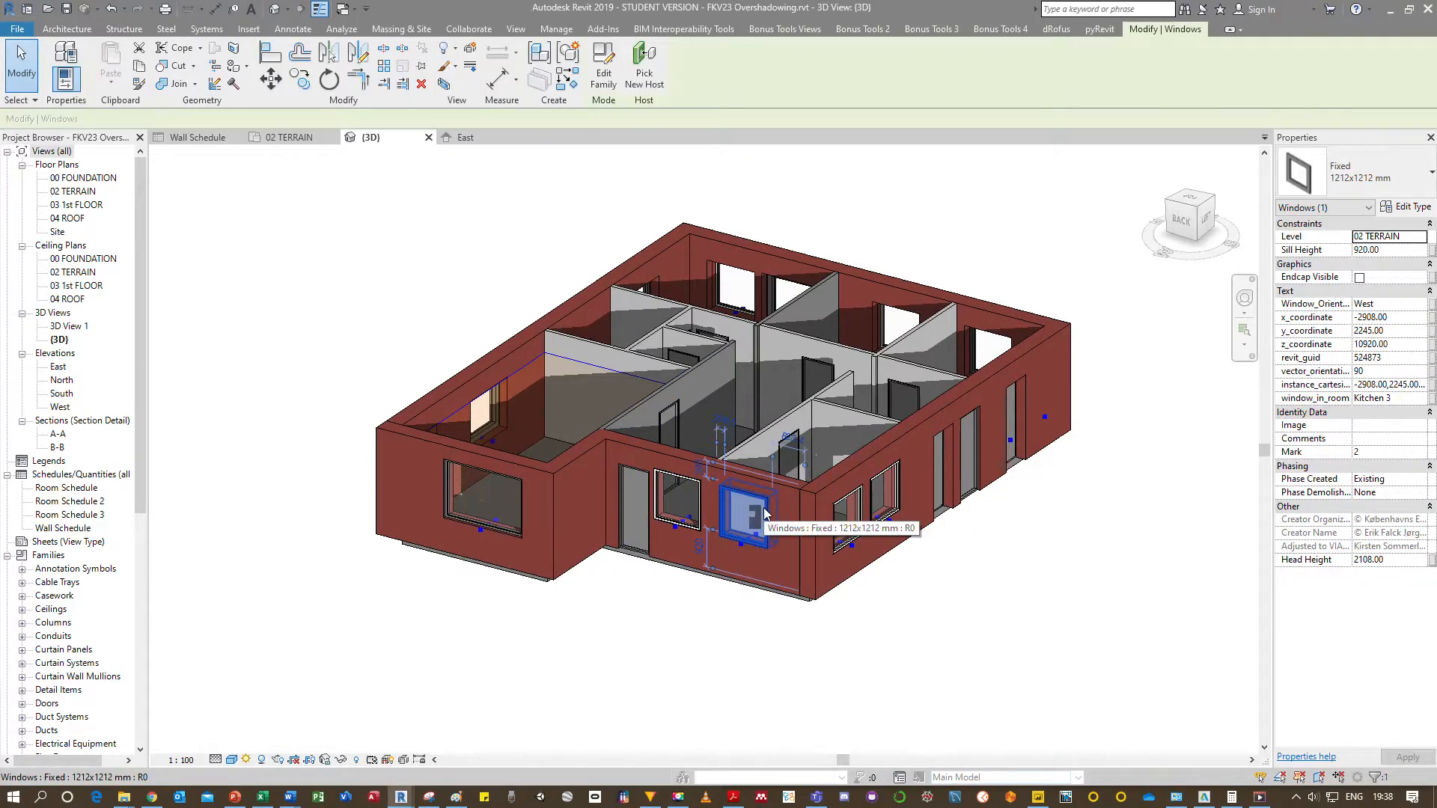
{"action": "left_click", "coordinate": [731, 613]}
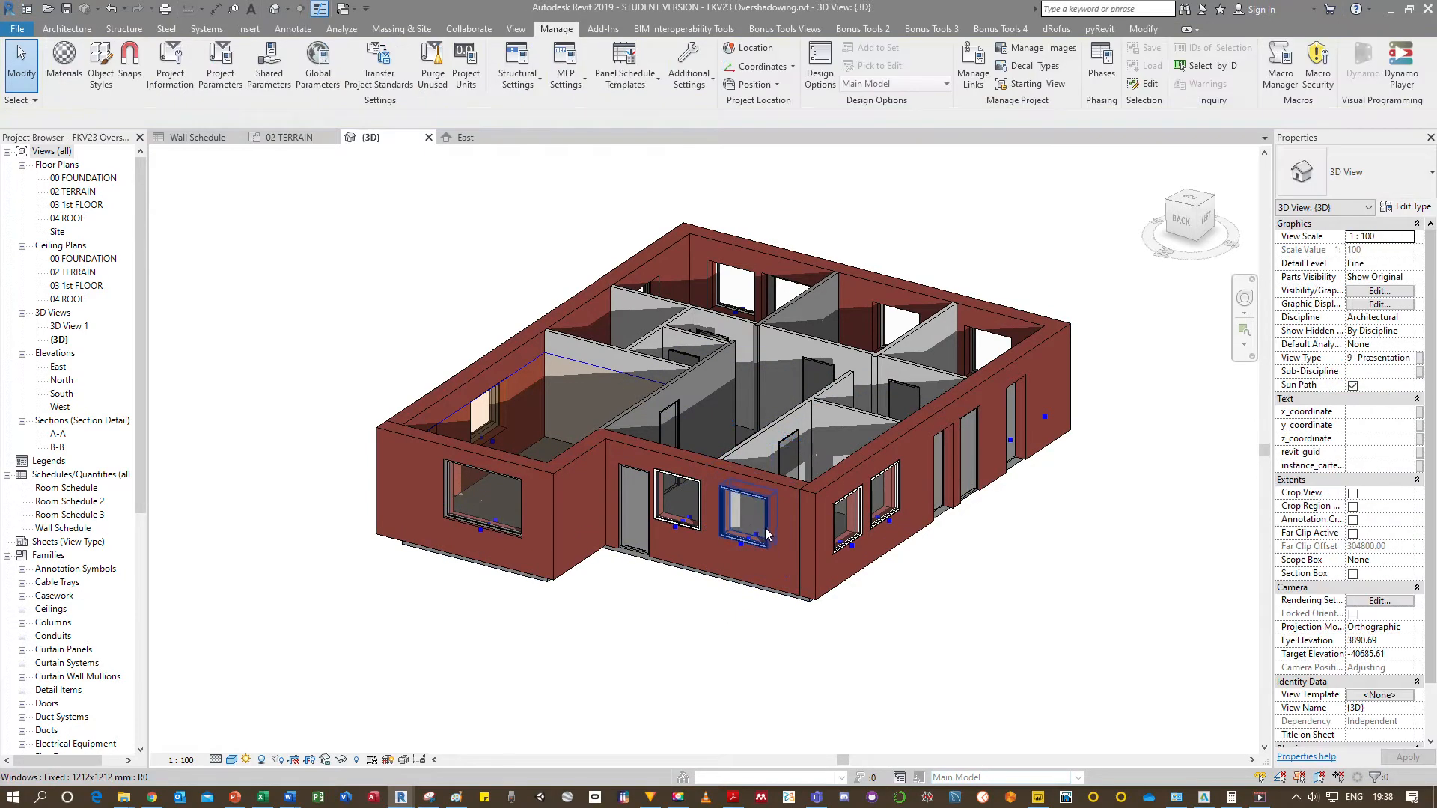
{"action": "left_click", "coordinate": [766, 532]}
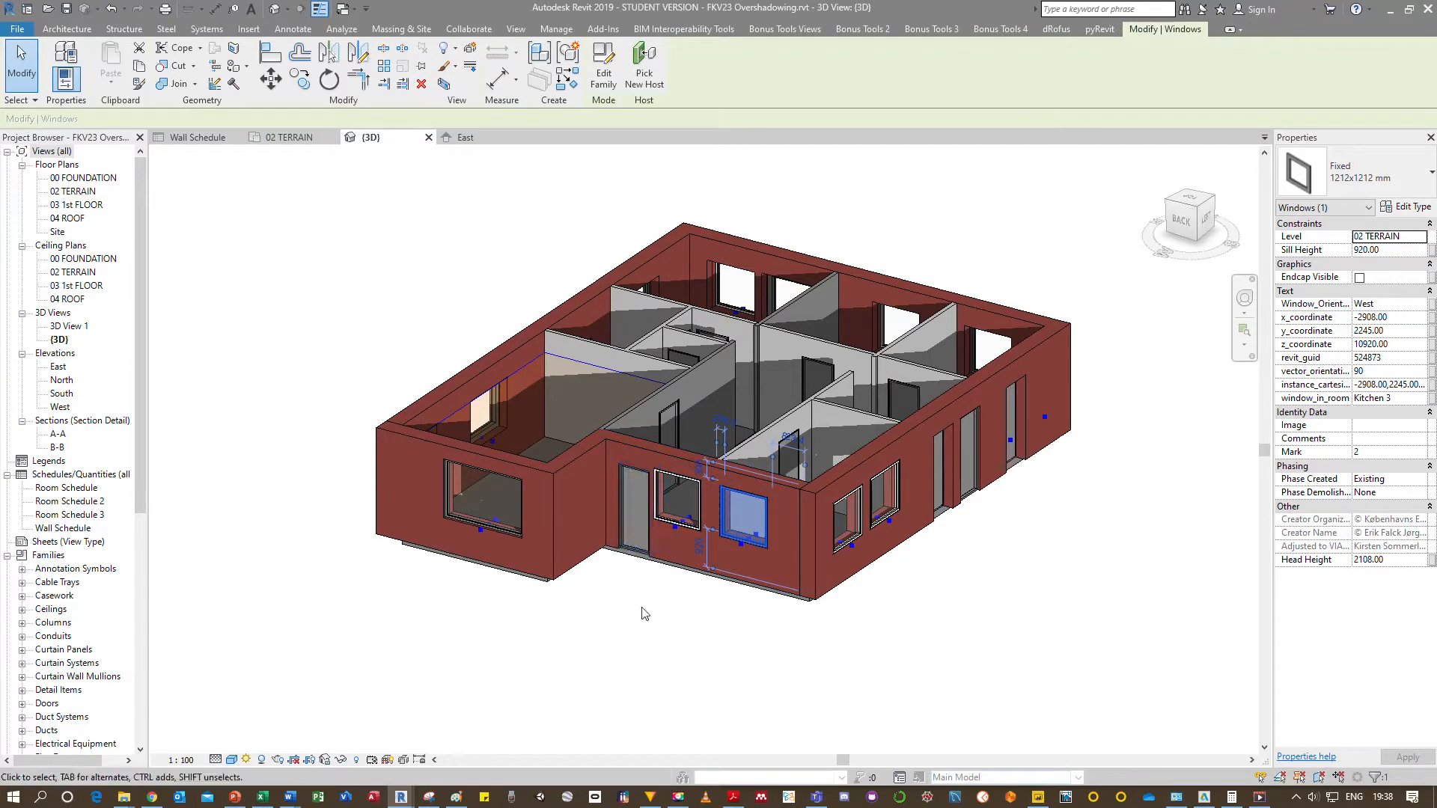
{"action": "left_click", "coordinate": [647, 629]}
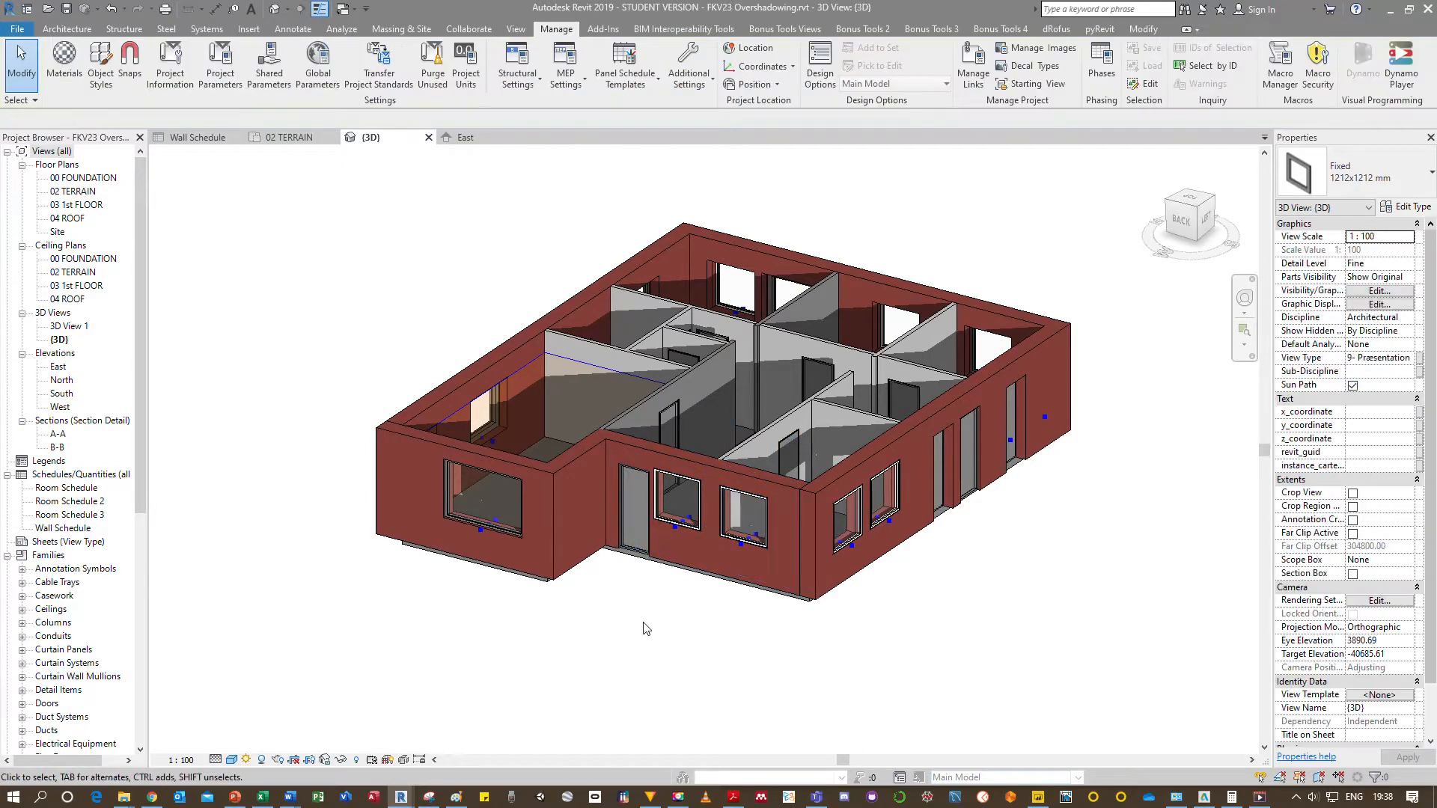
{"action": "left_click", "coordinate": [749, 494]}
{"action": "left_click", "coordinate": [1405, 206]}
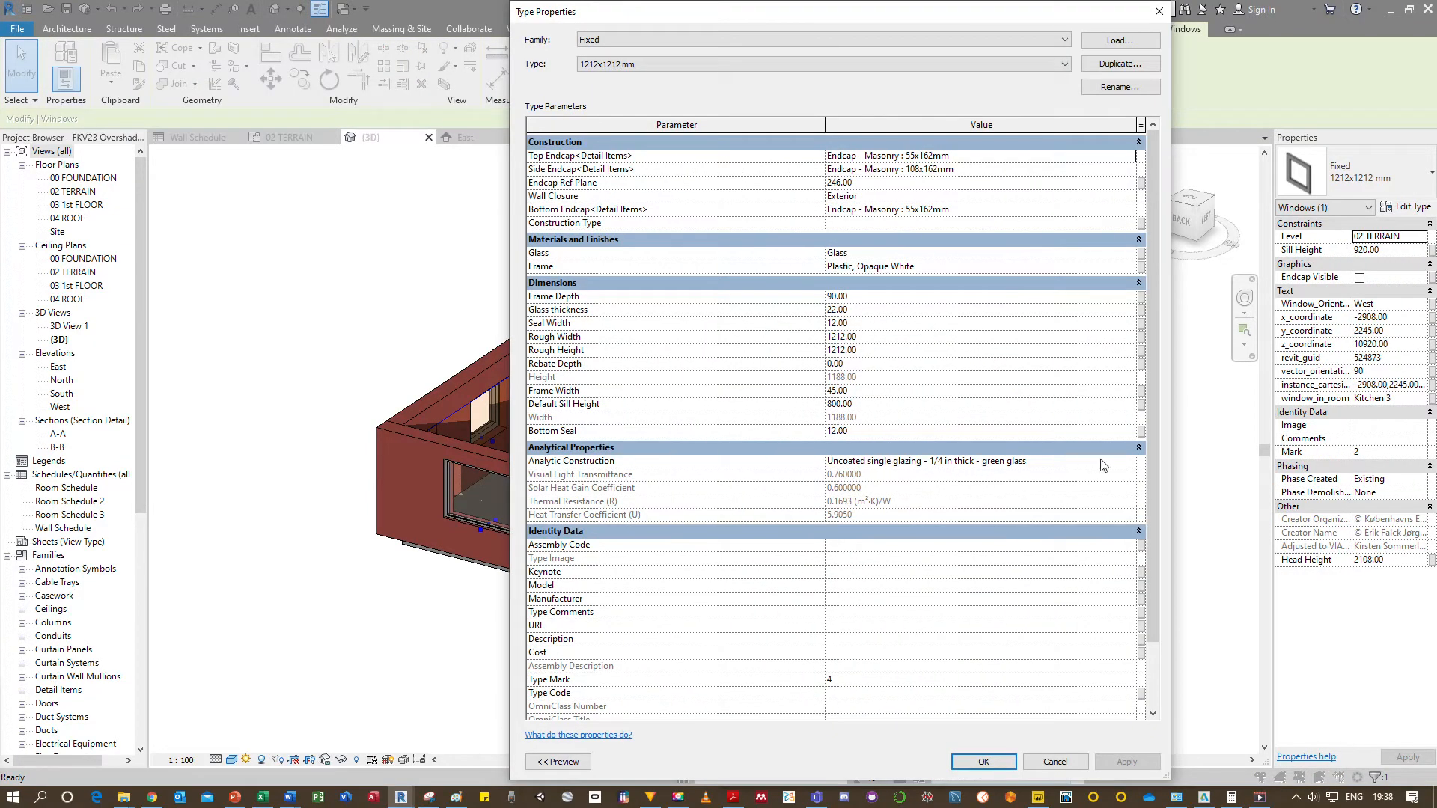
Set the window type's analytic construction to Triple glazing - 1/8 in thick - clear/clear/clear glass.
{"action": "left_click", "coordinate": [1131, 465]}
{"action": "scroll", "coordinate": [1050, 511], "scroll_direction": "up", "scroll_amount": 3}
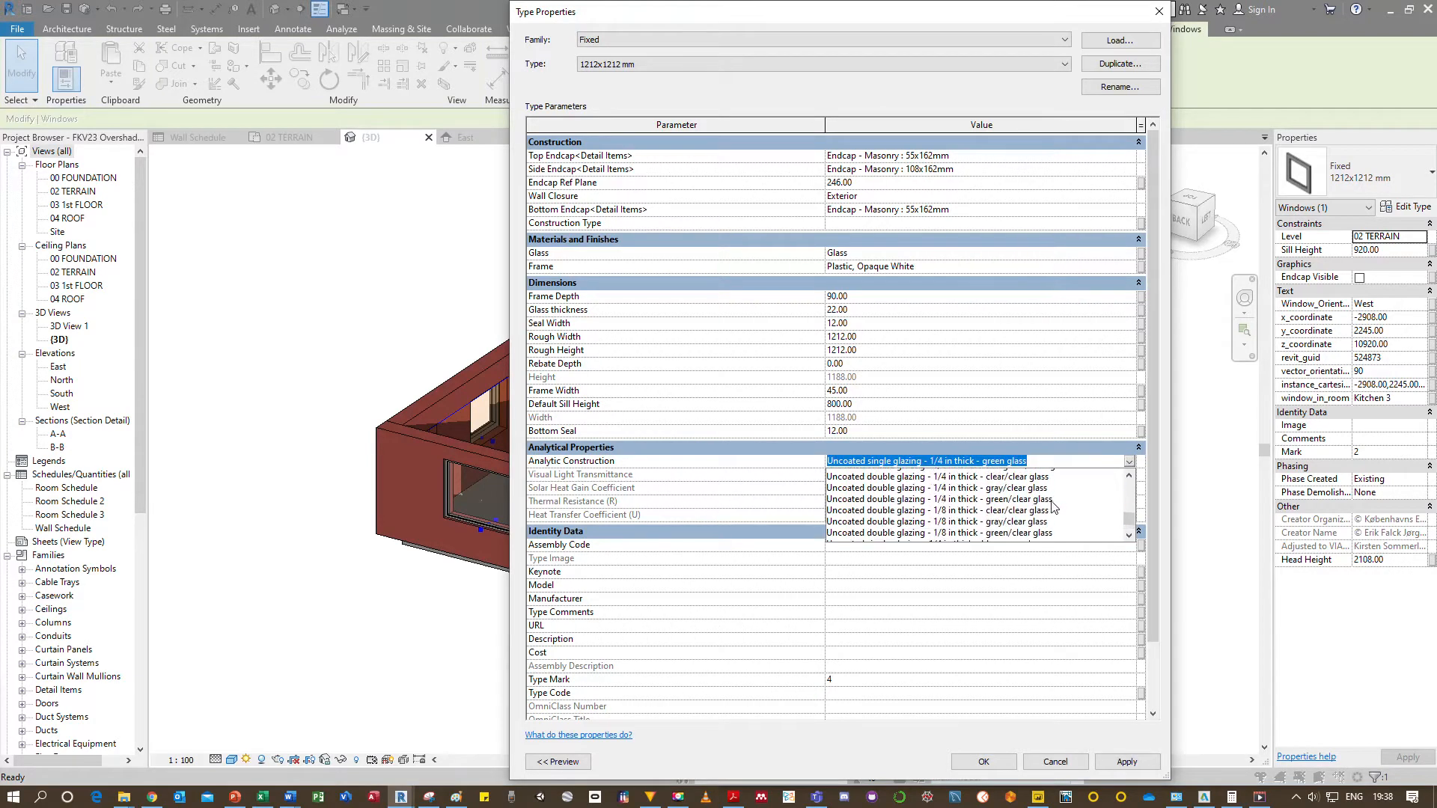
{"action": "scroll", "coordinate": [1050, 511], "scroll_direction": "down", "scroll_amount": 2}
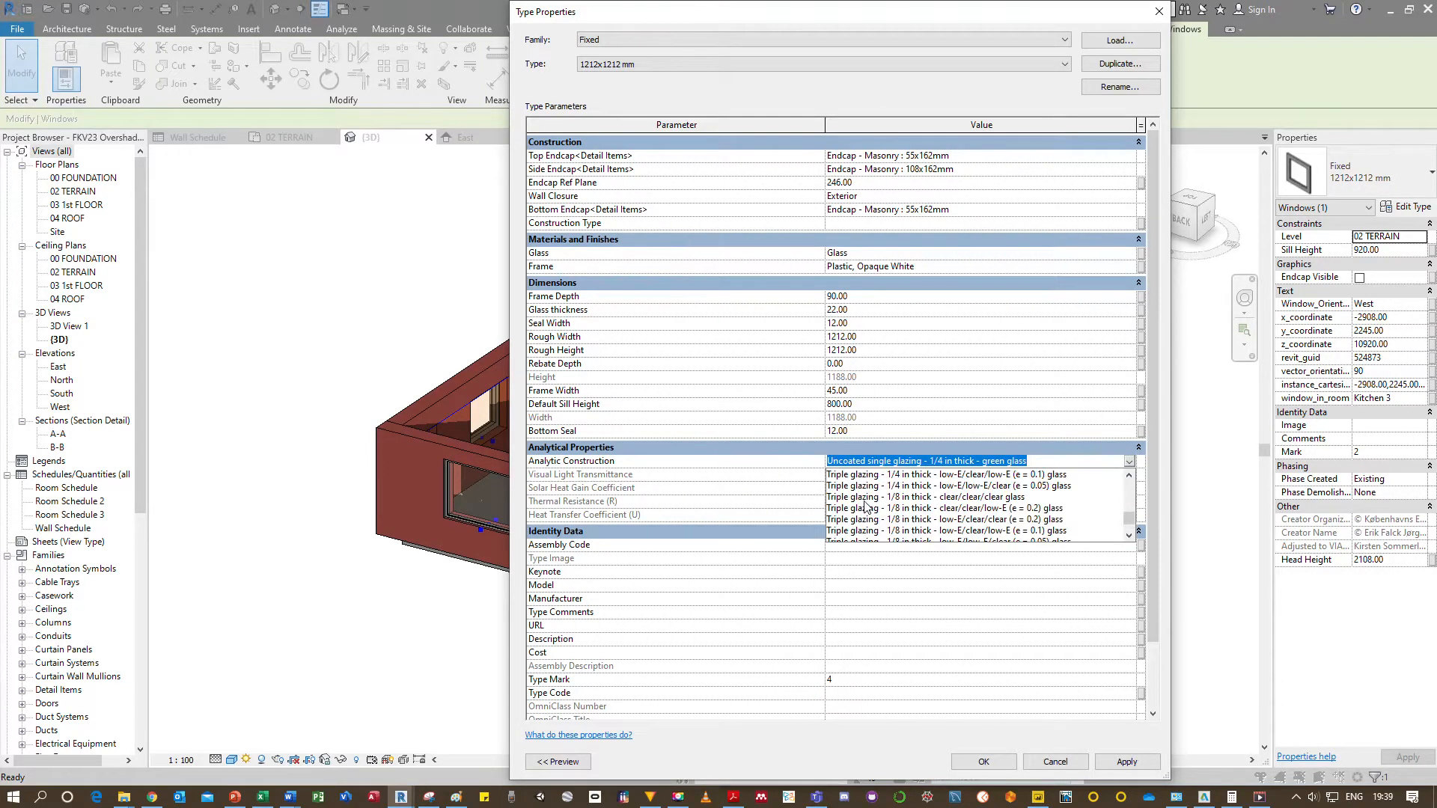
{"action": "left_click", "coordinate": [864, 498]}
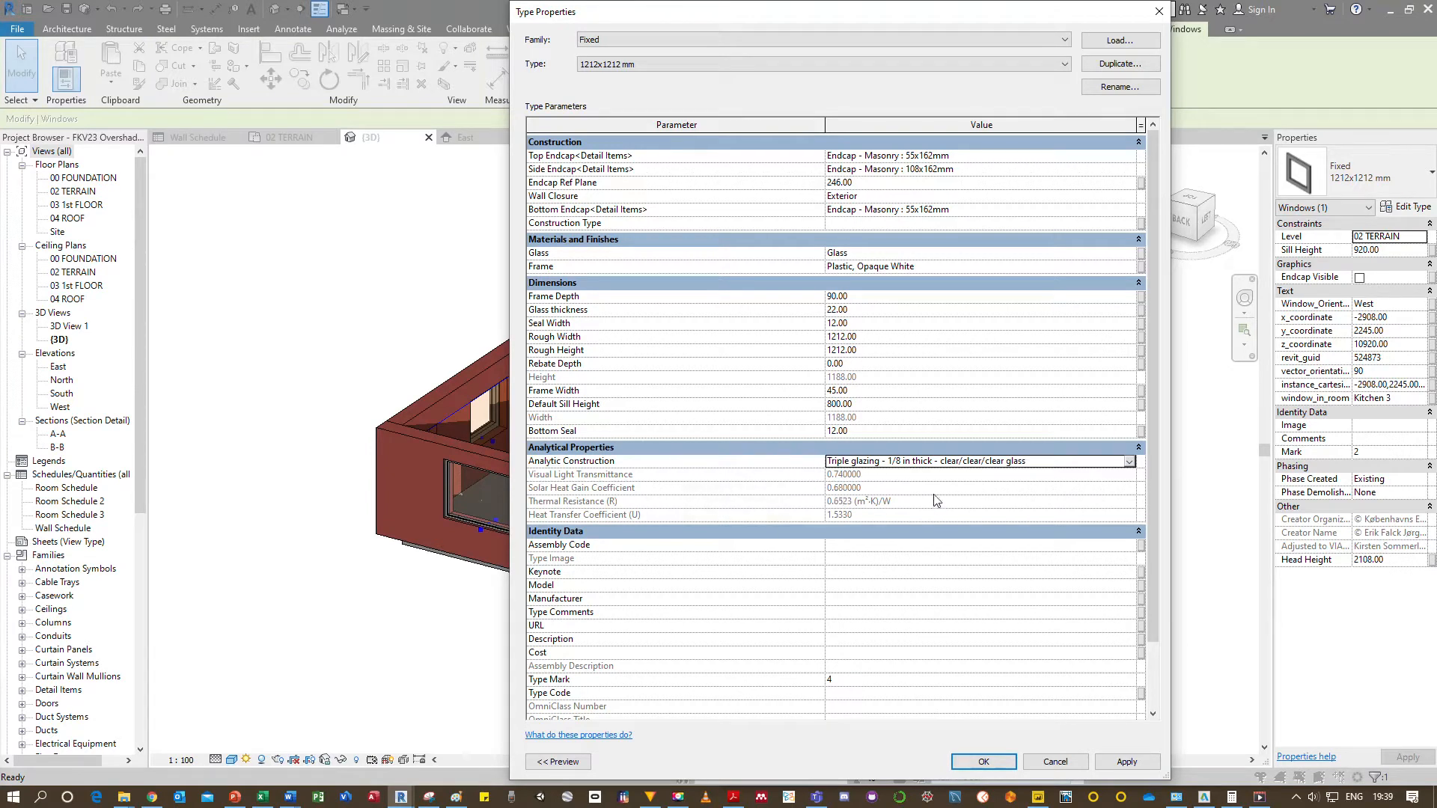
Set the window type's analytic construction to Single glazing SC=0.6.
{"action": "left_click", "coordinate": [1046, 461]}
{"action": "left_click", "coordinate": [1128, 461]}
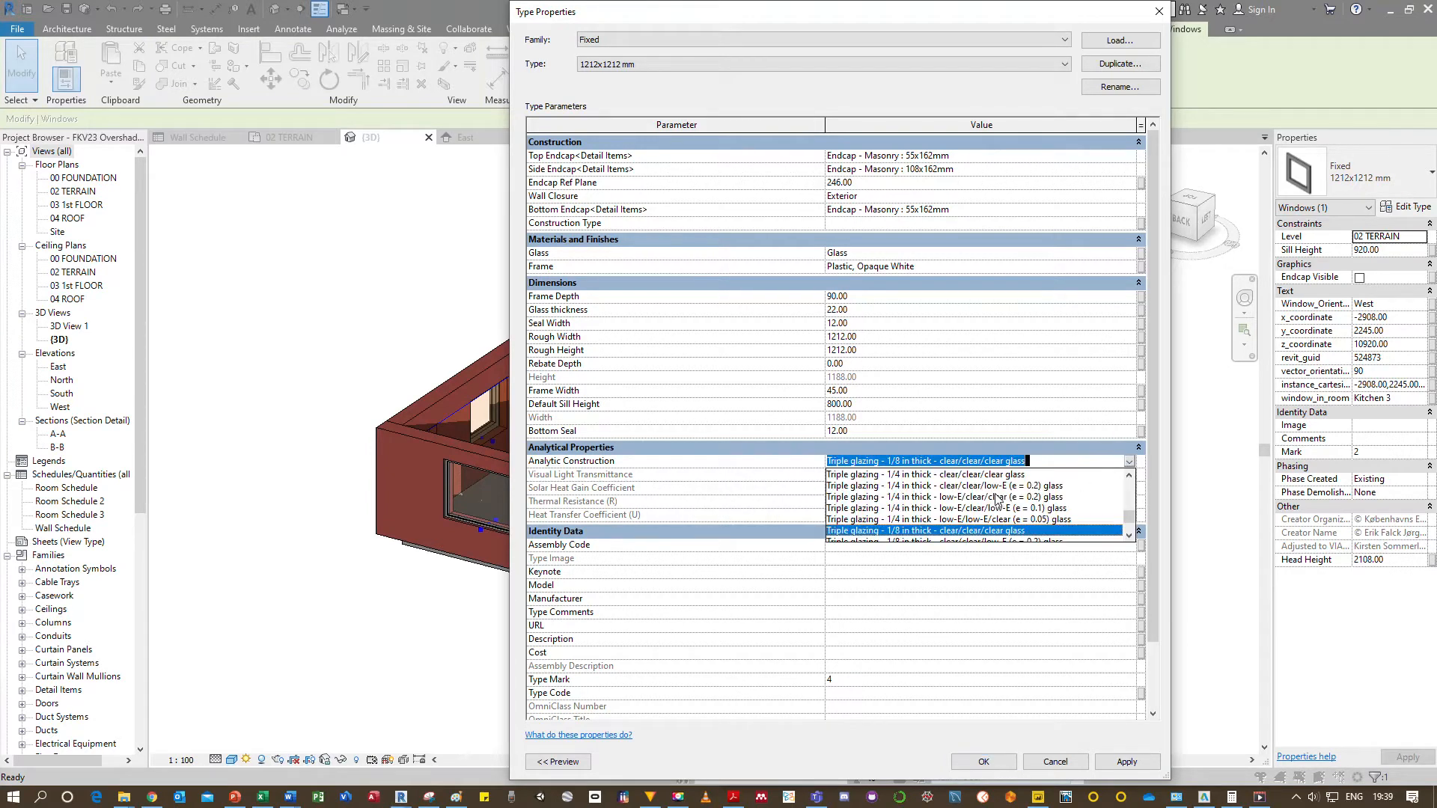
{"action": "scroll", "coordinate": [997, 499], "scroll_direction": "up", "scroll_amount": 1}
{"action": "scroll", "coordinate": [889, 503], "scroll_direction": "up", "scroll_amount": 2}
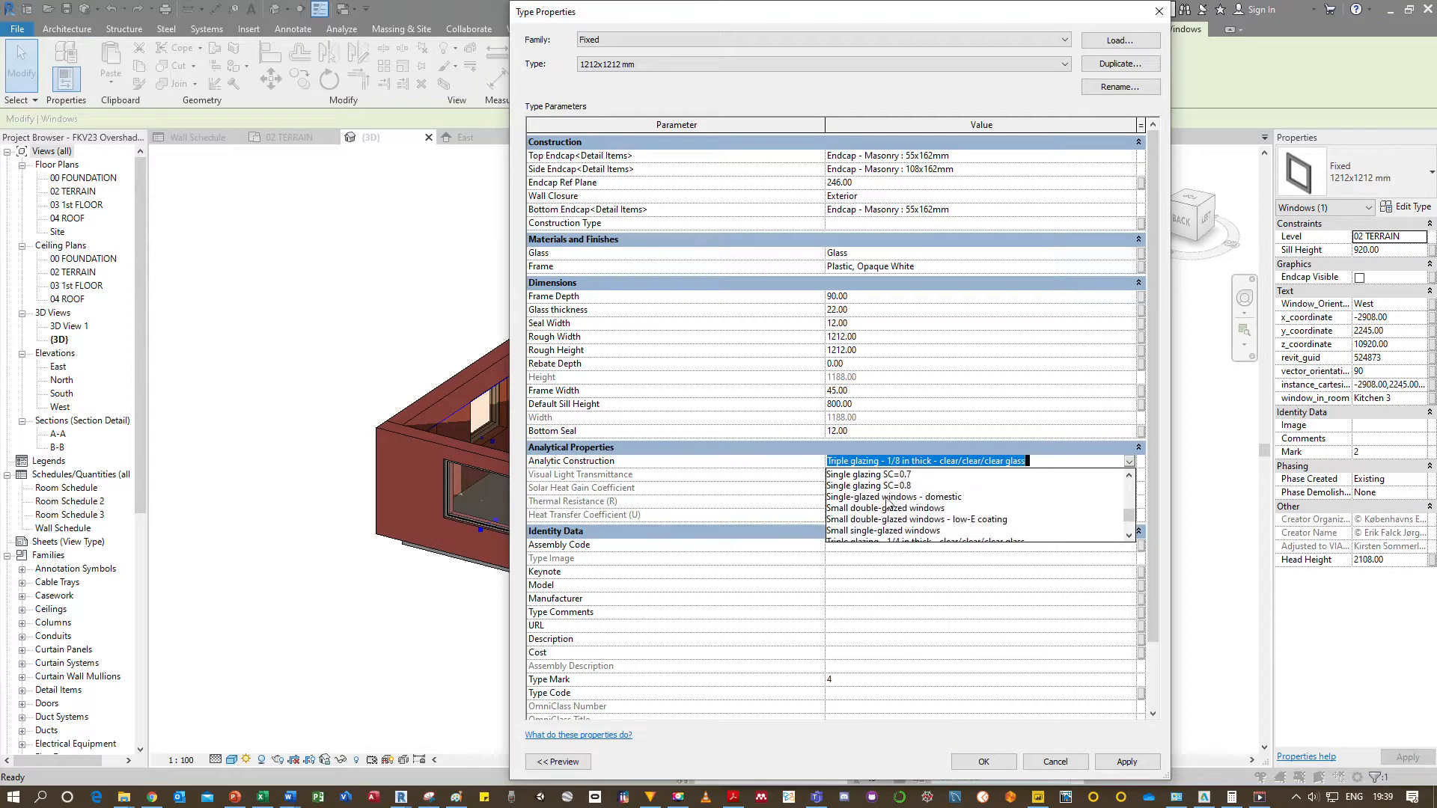
{"action": "scroll", "coordinate": [888, 503], "scroll_direction": "up", "scroll_amount": 1}
{"action": "left_click", "coordinate": [898, 500]}
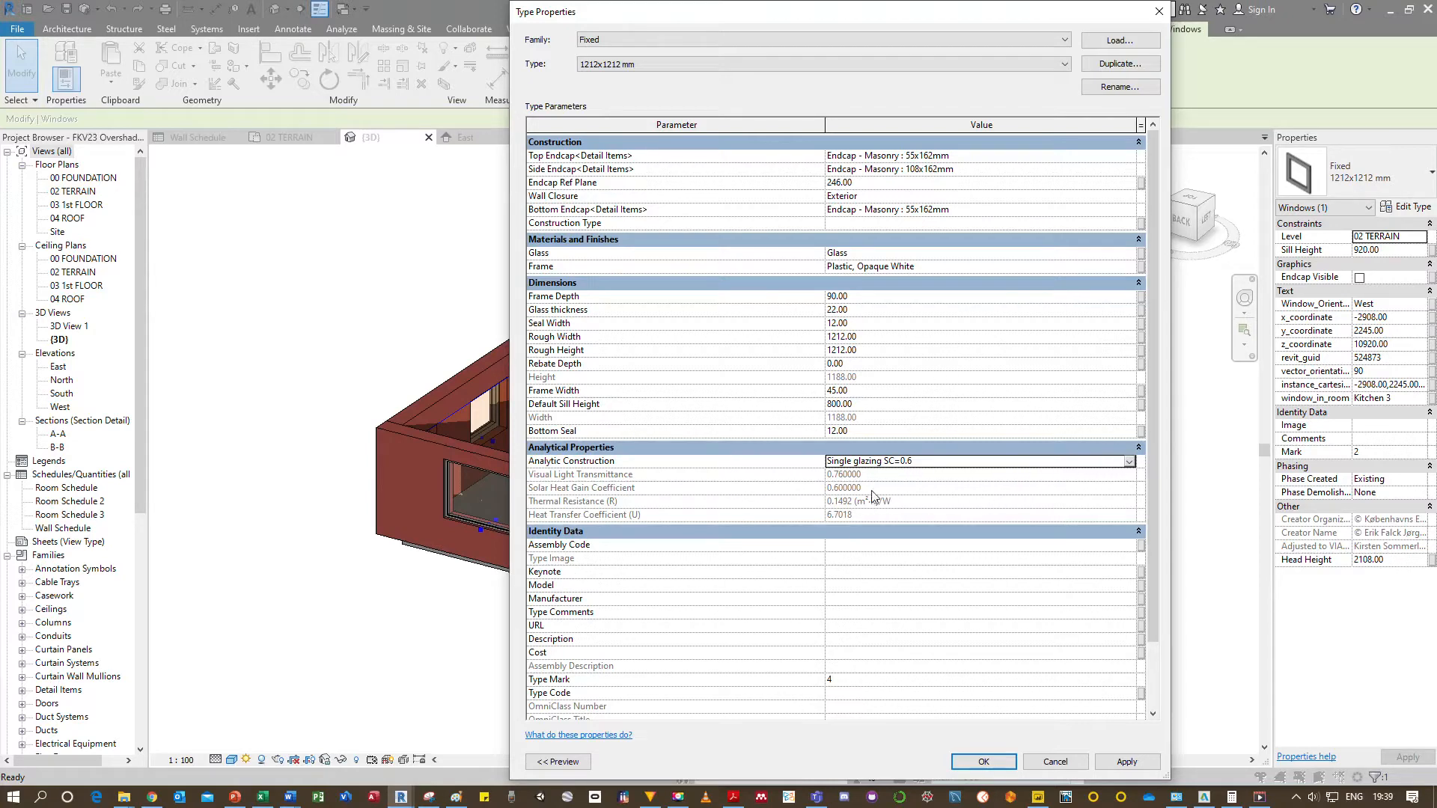
Compare the thermal properties of Plastic, Opaque White and Metal - Aluminium, and assign Metal - Aluminium as the window type's frame material.
{"action": "left_click", "coordinate": [881, 267]}
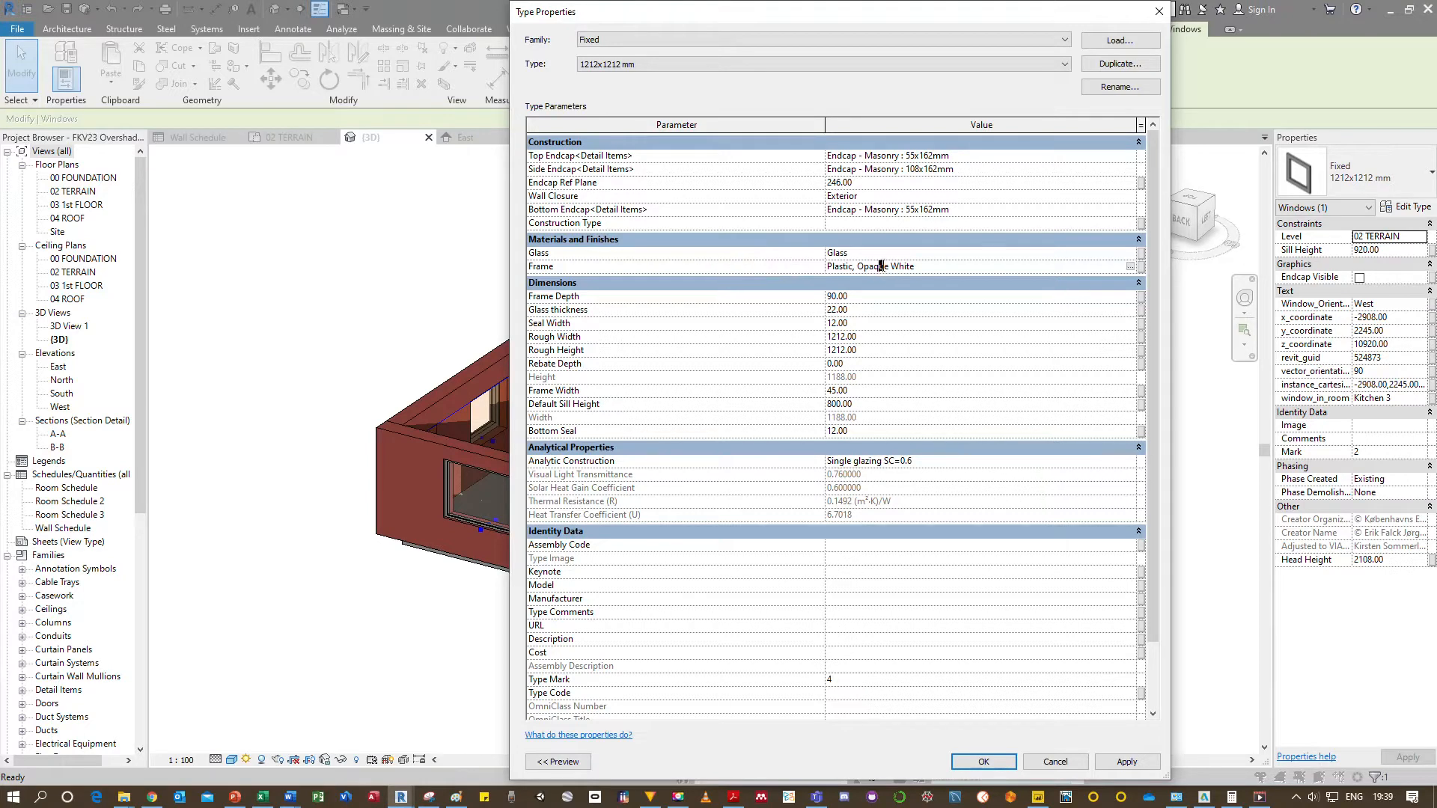
{"action": "left_click", "coordinate": [1132, 268]}
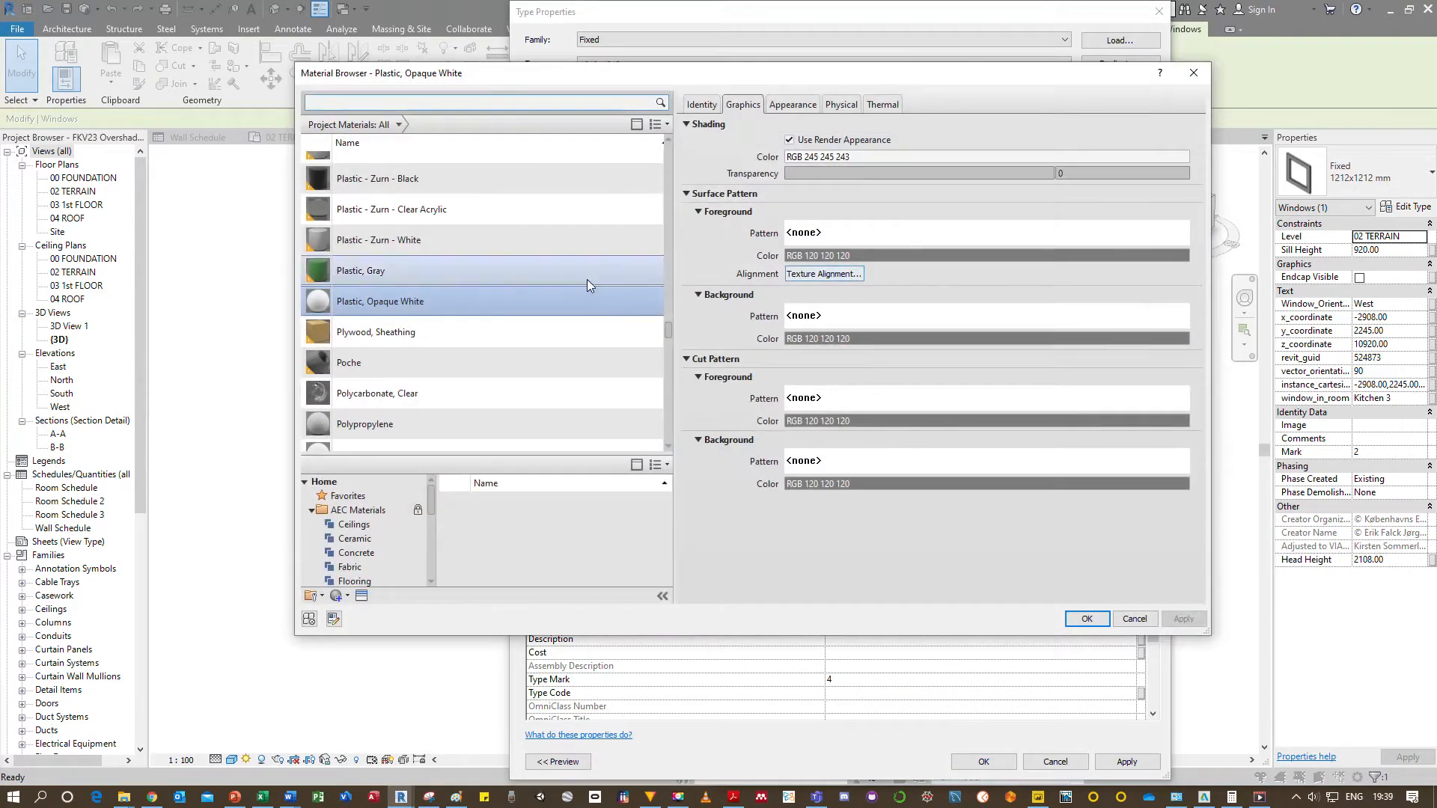
{"action": "left_click", "coordinate": [884, 105]}
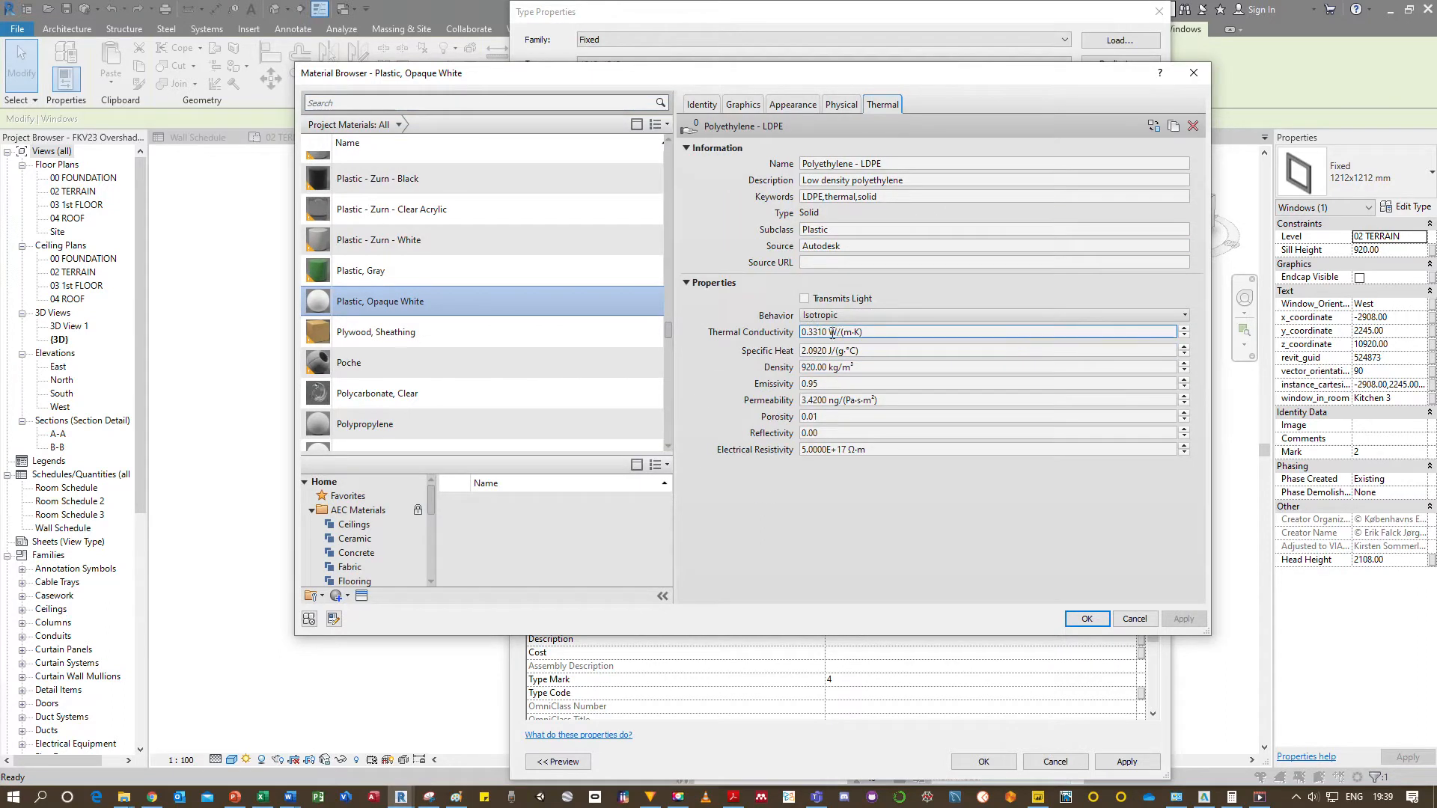
{"action": "left_click_drag", "start_coordinate": [669, 329], "coordinate": [668, 287]}
{"action": "left_click", "coordinate": [415, 184]}
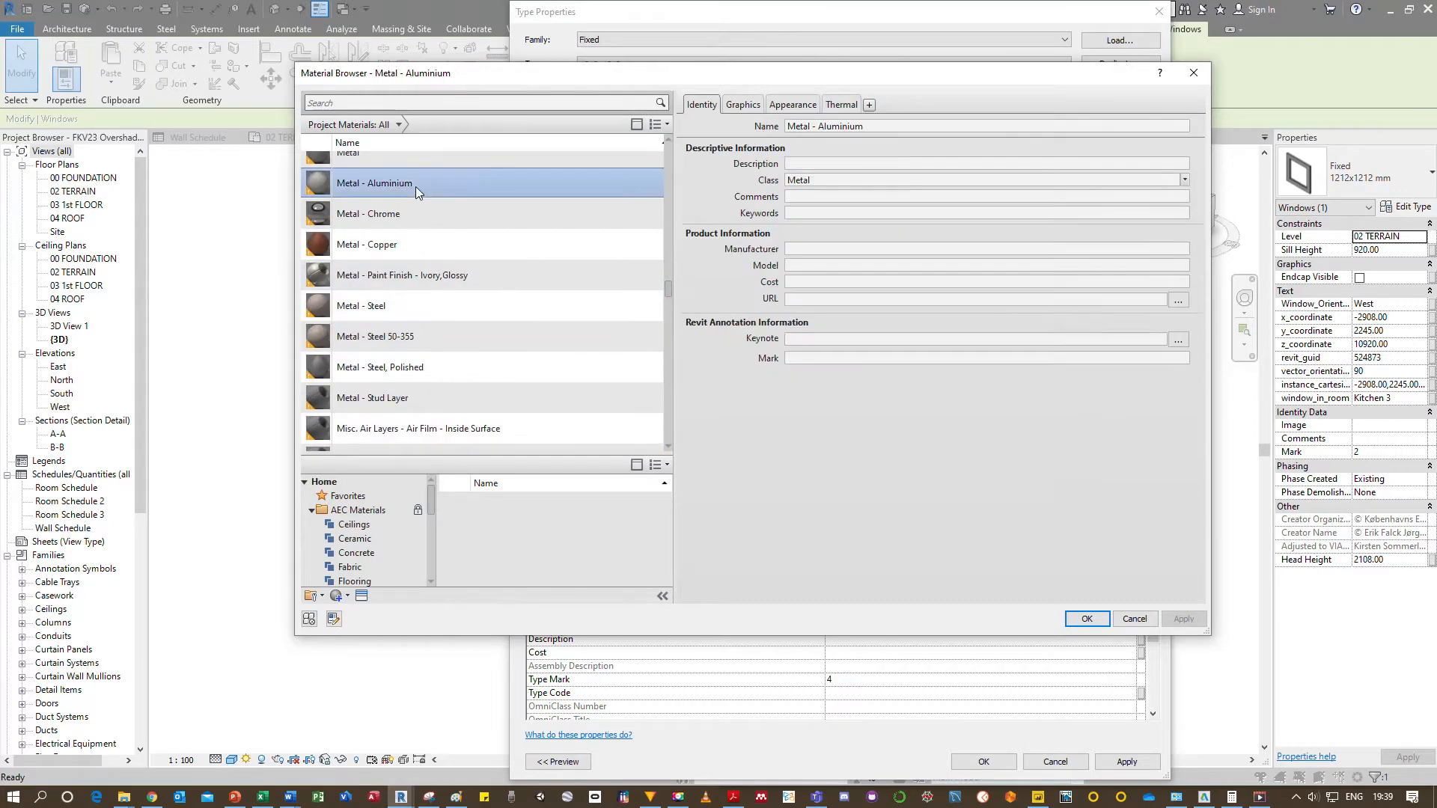
{"action": "left_click", "coordinate": [841, 104]}
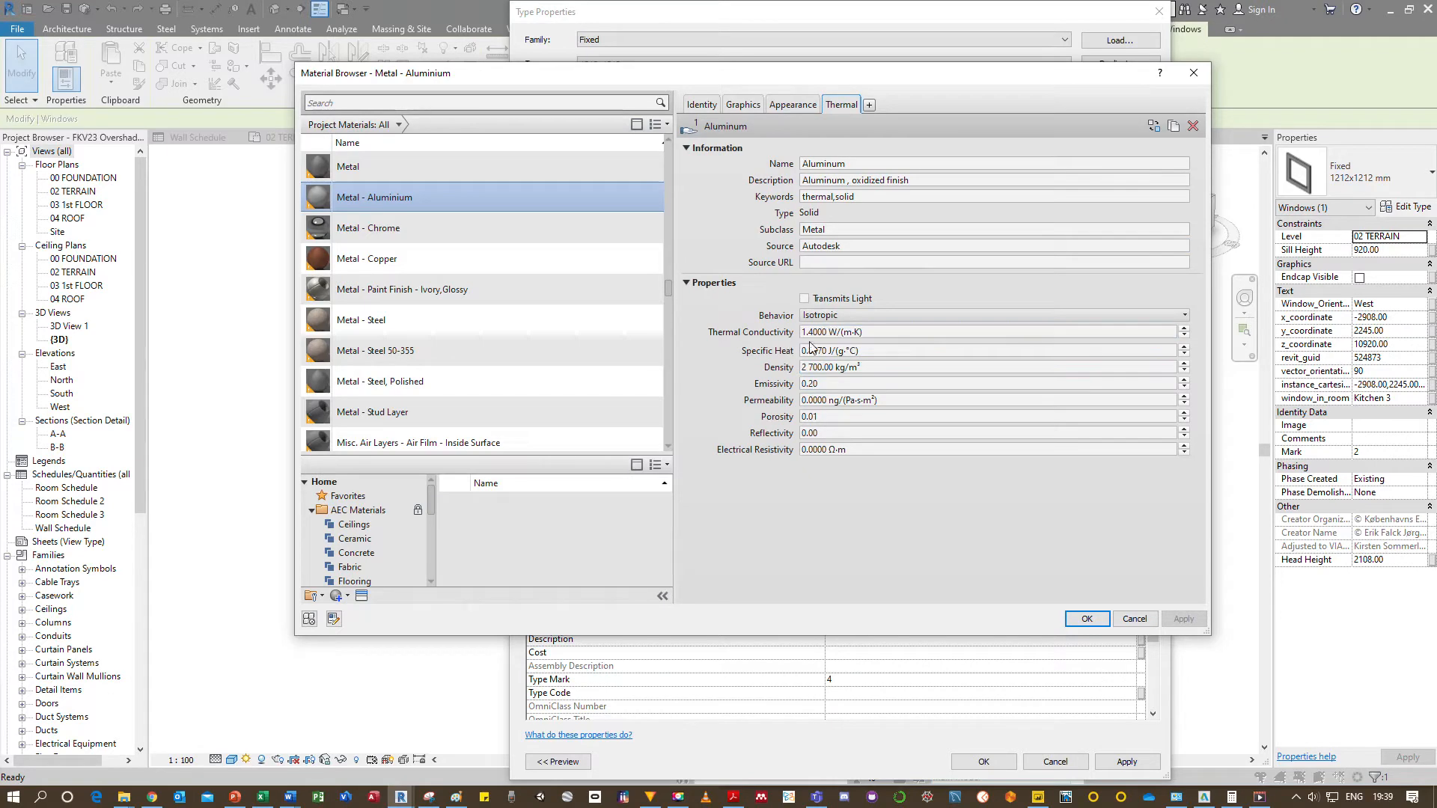
{"action": "left_click", "coordinate": [1100, 618]}
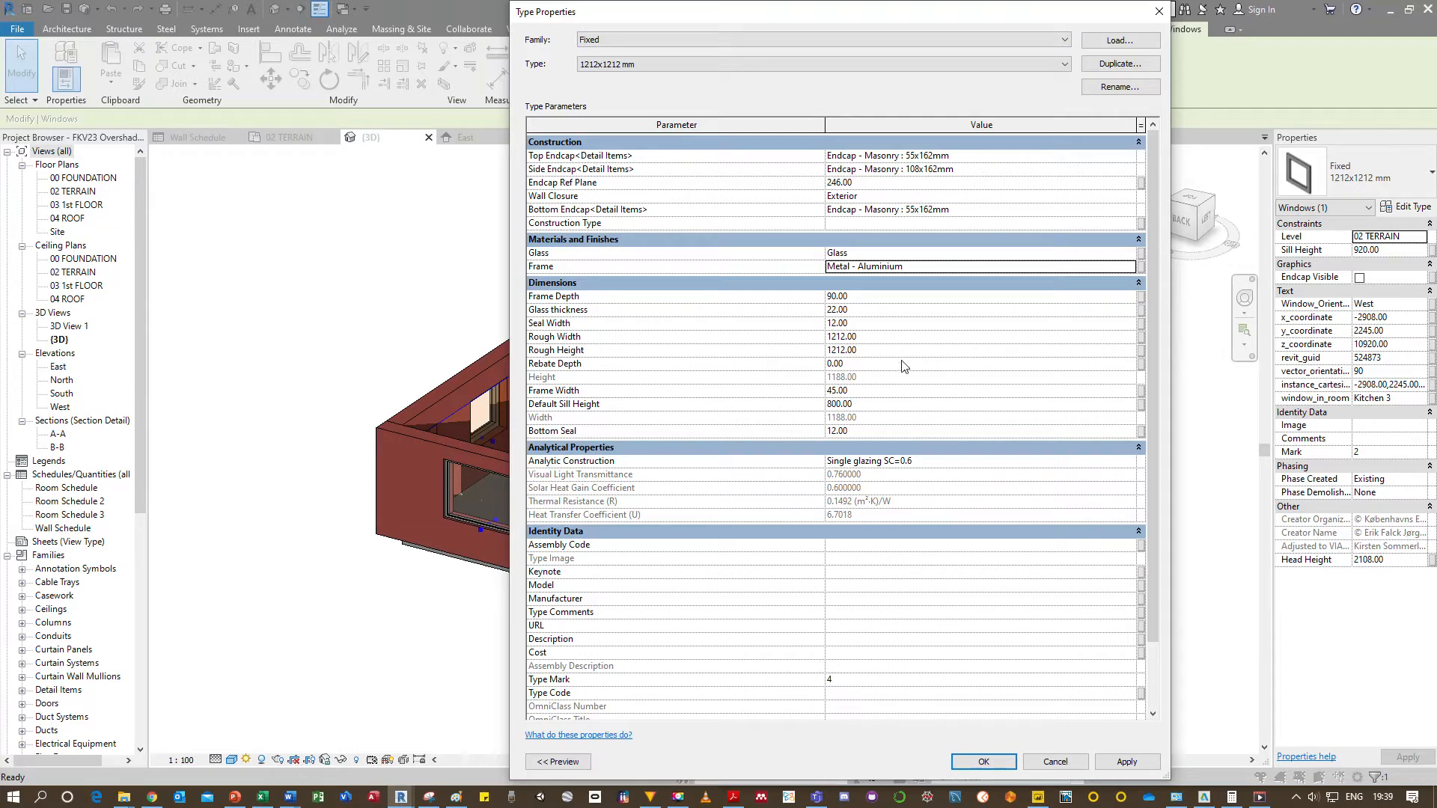
{"action": "left_click", "coordinate": [995, 764]}
{"action": "left_click", "coordinate": [861, 656]}
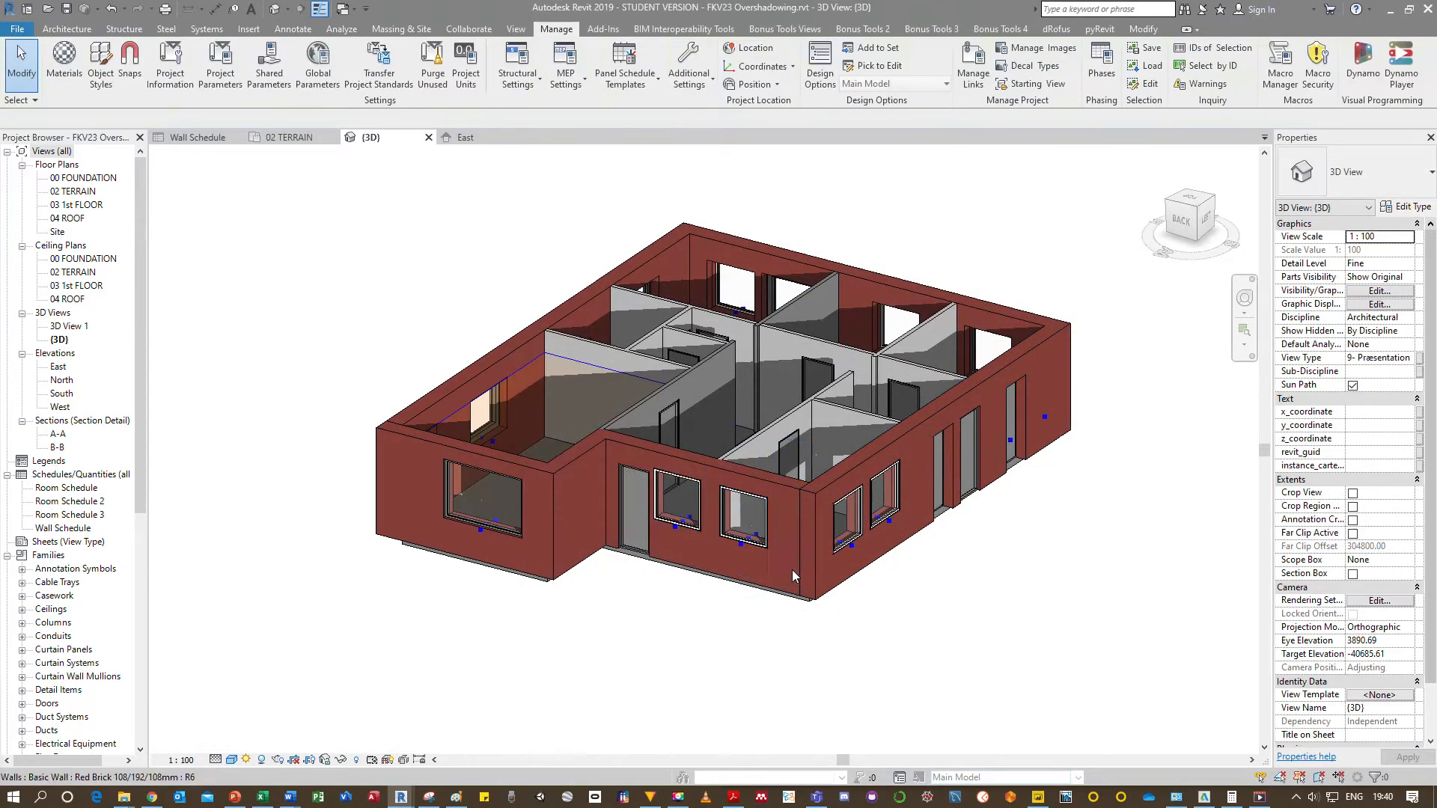
Switch to the thermal calculations script in Dynamo and examine the node group that filters doors by function.
{"action": "scroll", "coordinate": [792, 568], "scroll_direction": "up", "scroll_amount": 2}
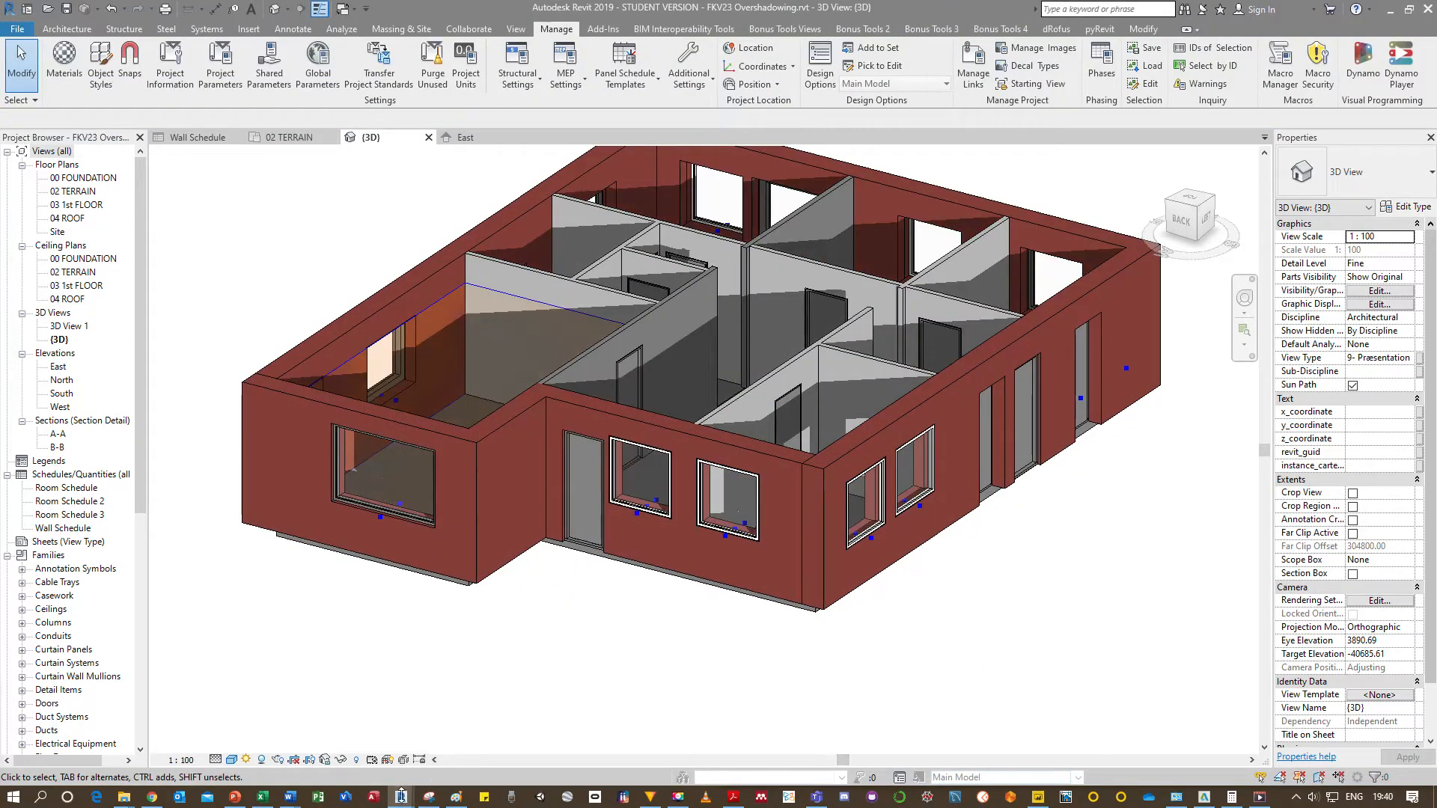
{"action": "mouse_move", "coordinate": [401, 796]}
{"action": "left_click", "coordinate": [329, 730]}
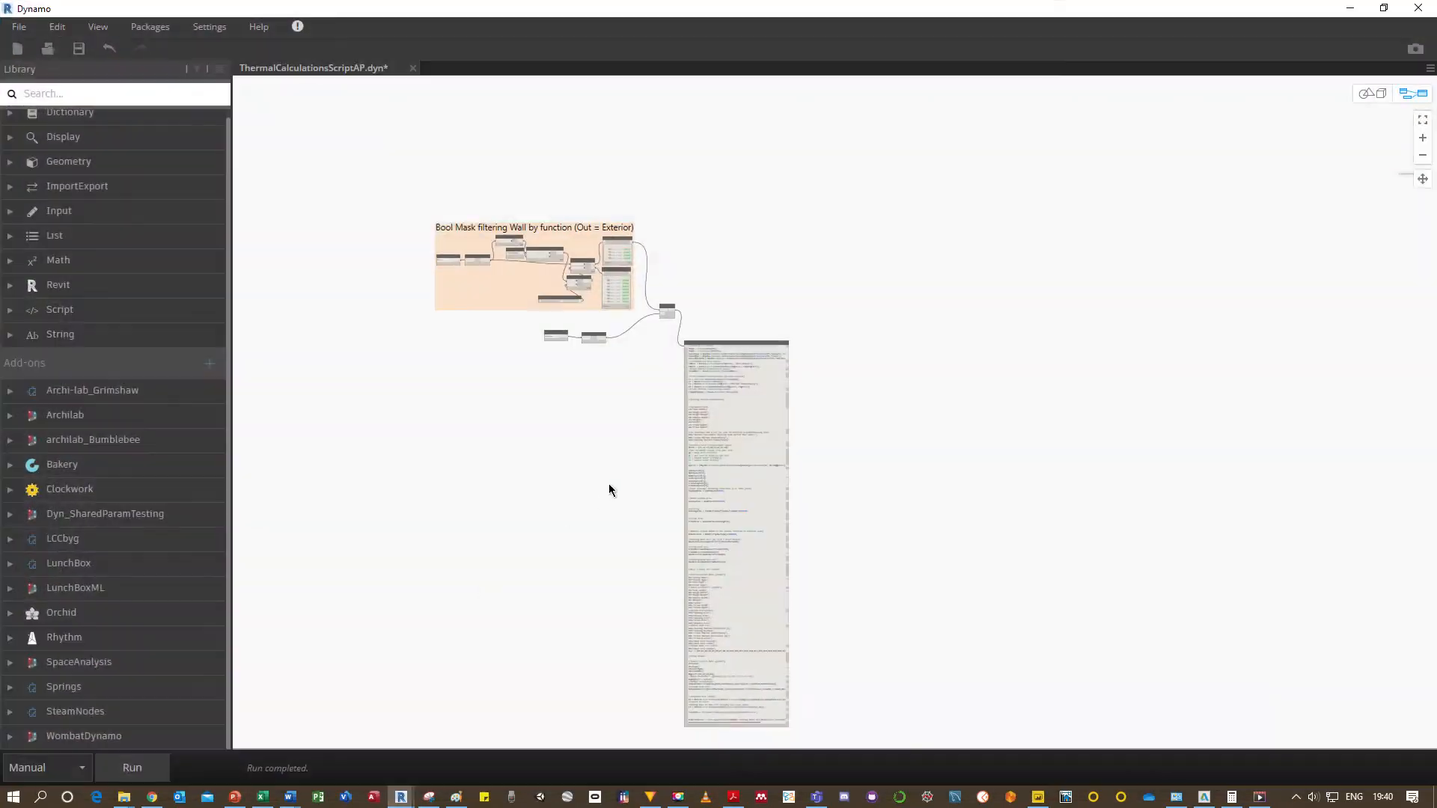
{"action": "scroll", "coordinate": [567, 417], "scroll_direction": "up", "scroll_amount": 5}
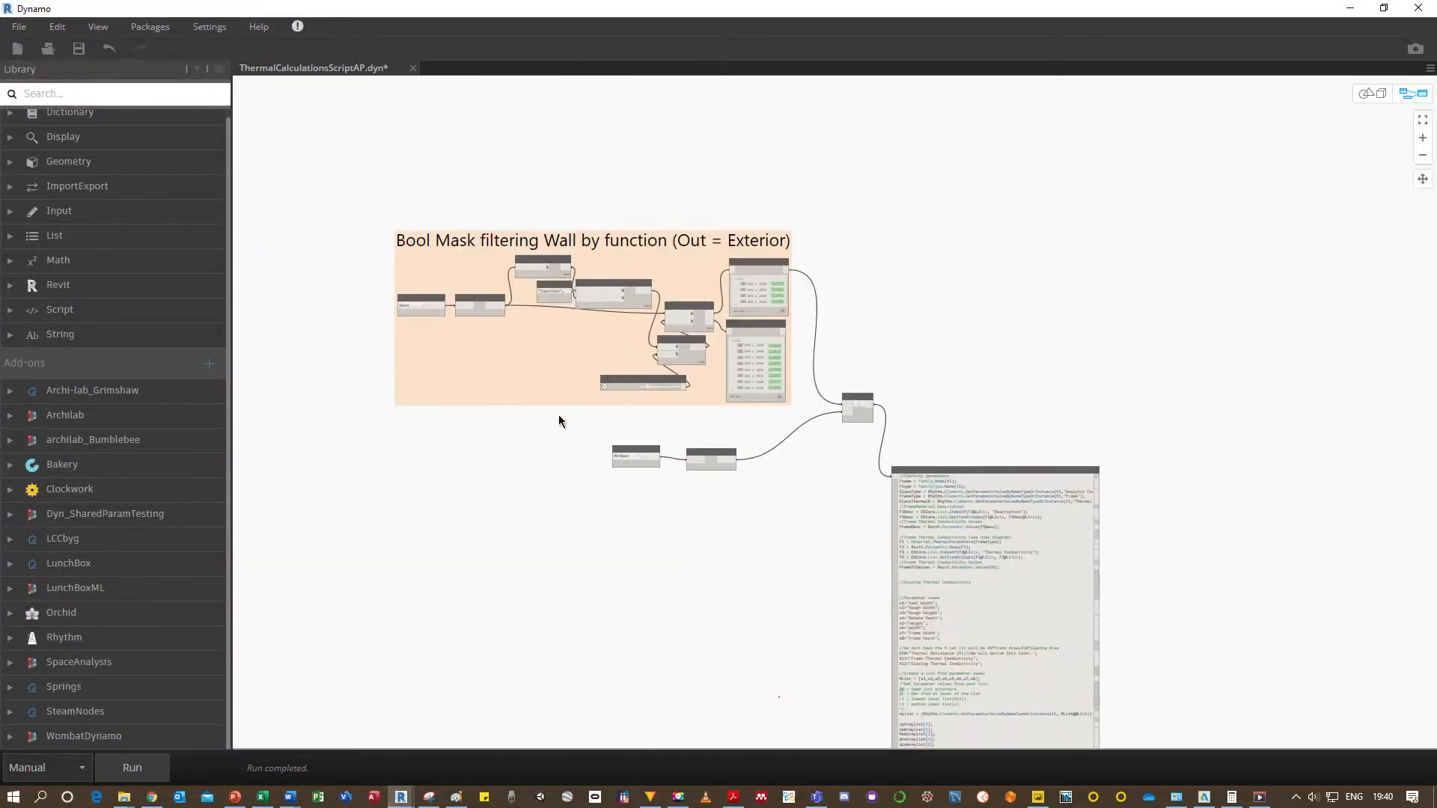
{"action": "scroll", "coordinate": [576, 449], "scroll_direction": "up", "scroll_amount": 4}
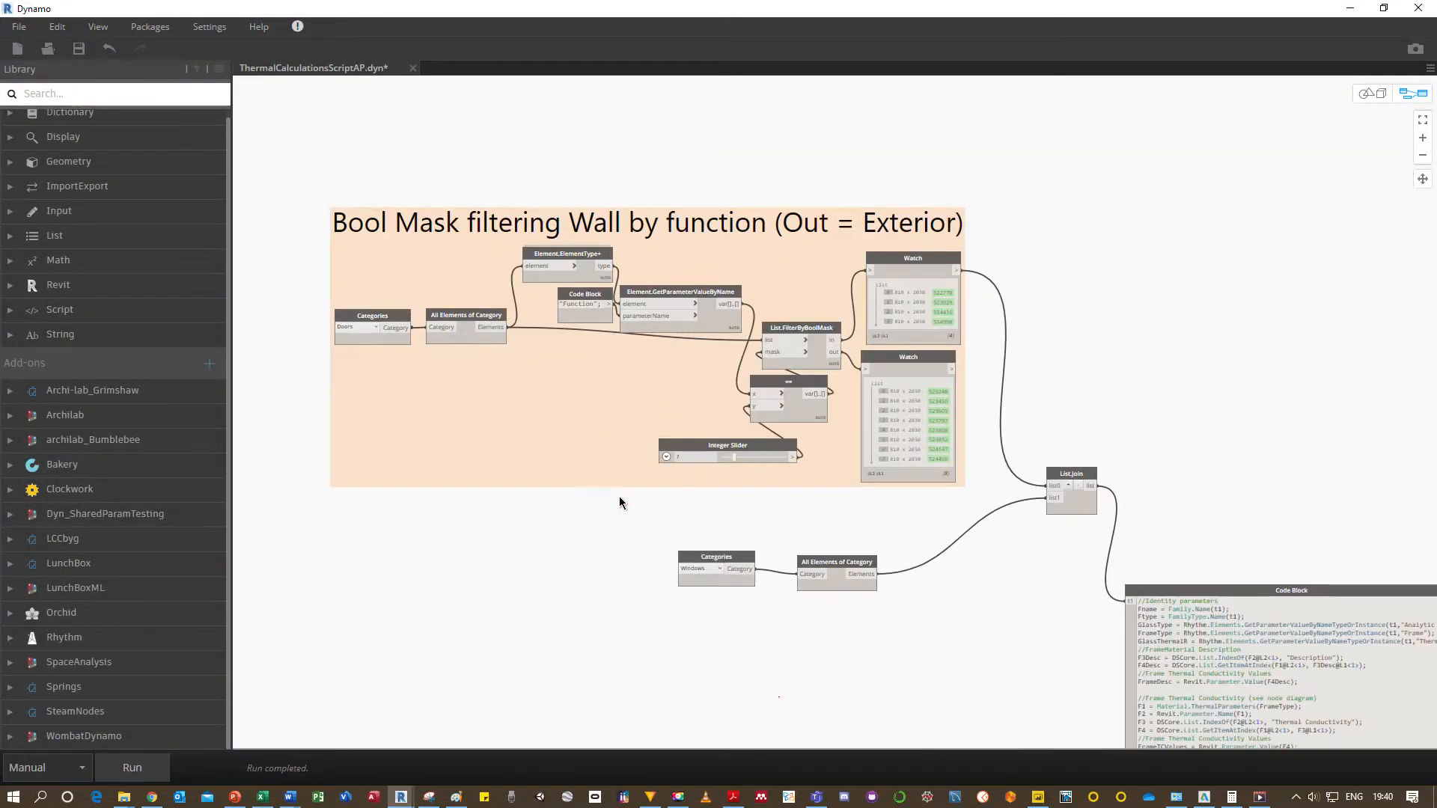
{"action": "left_click_drag", "start_coordinate": [576, 432], "coordinate": [617, 456]}
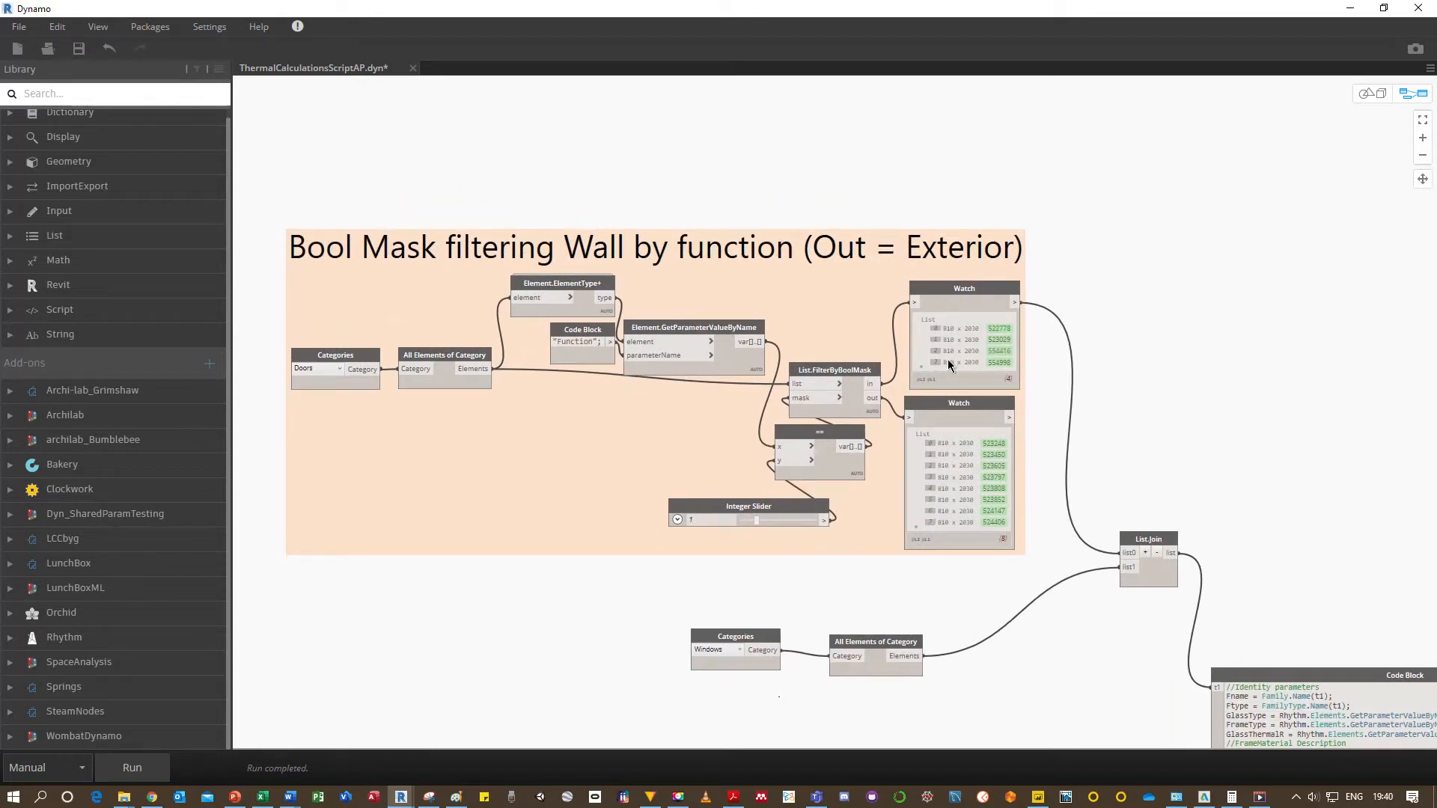
Return to the Revit 3D view and inspect the exterior single-flush door next to the two side windows.
{"action": "left_click", "coordinate": [1349, 8]}
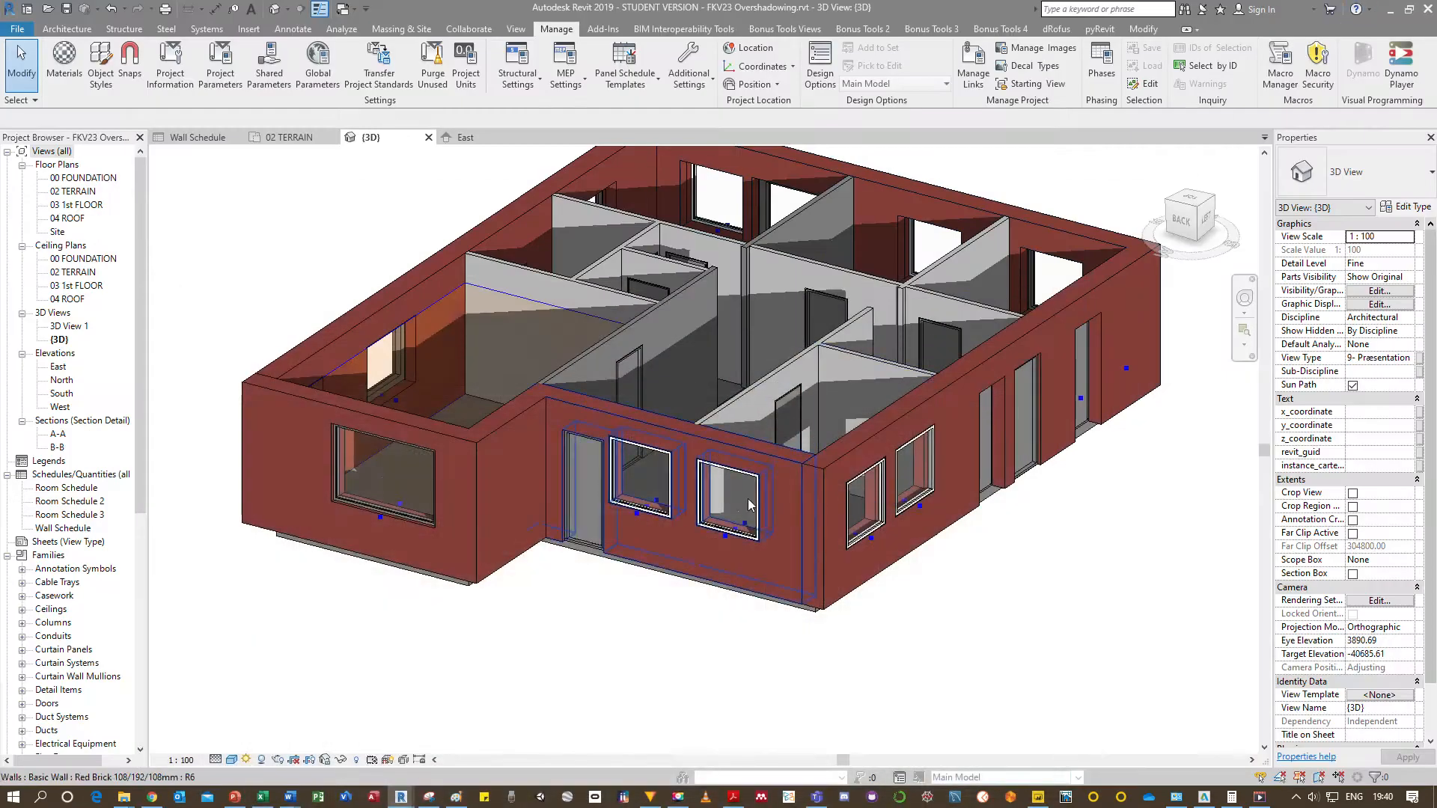
{"action": "left_click", "coordinate": [982, 426]}
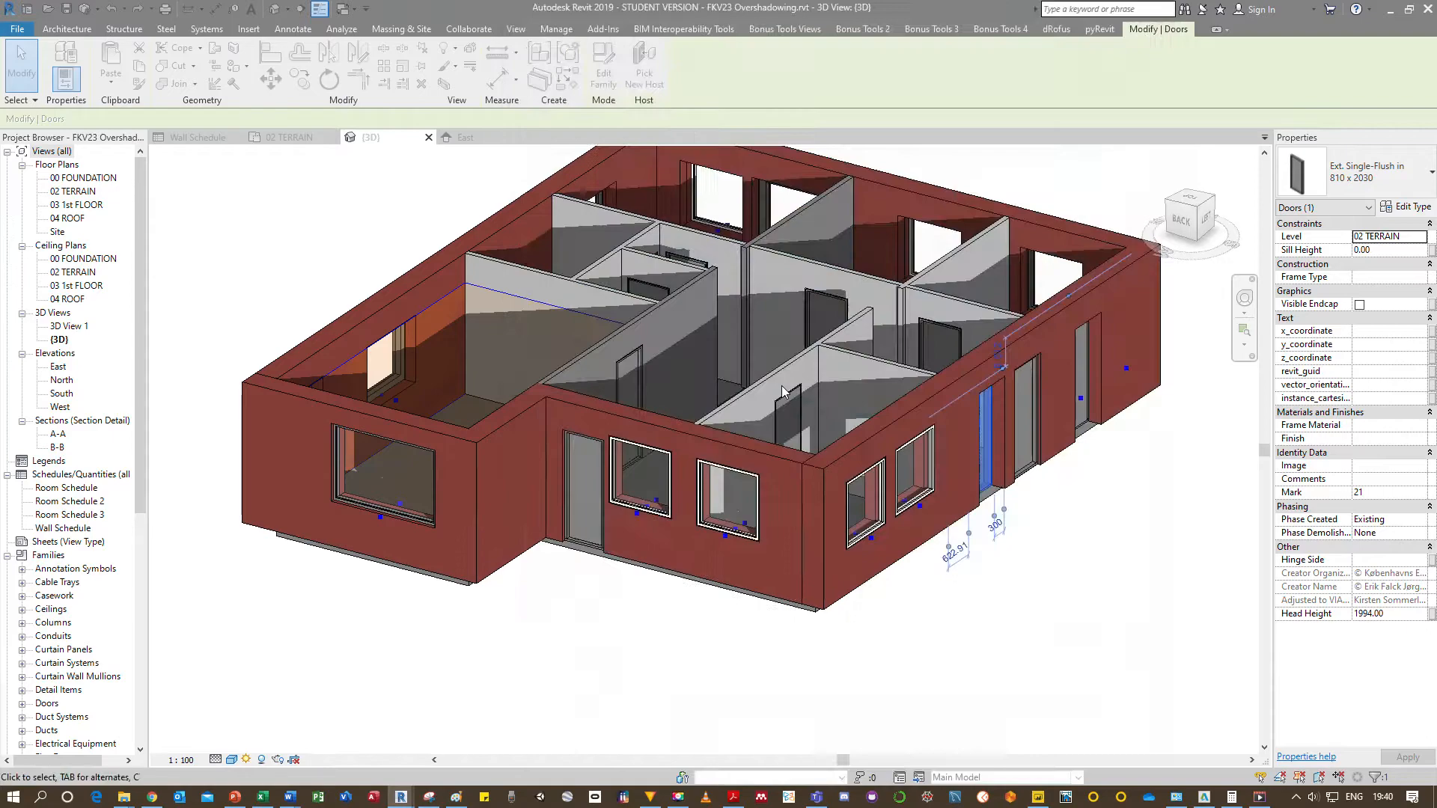
{"action": "left_click", "coordinate": [1159, 10]}
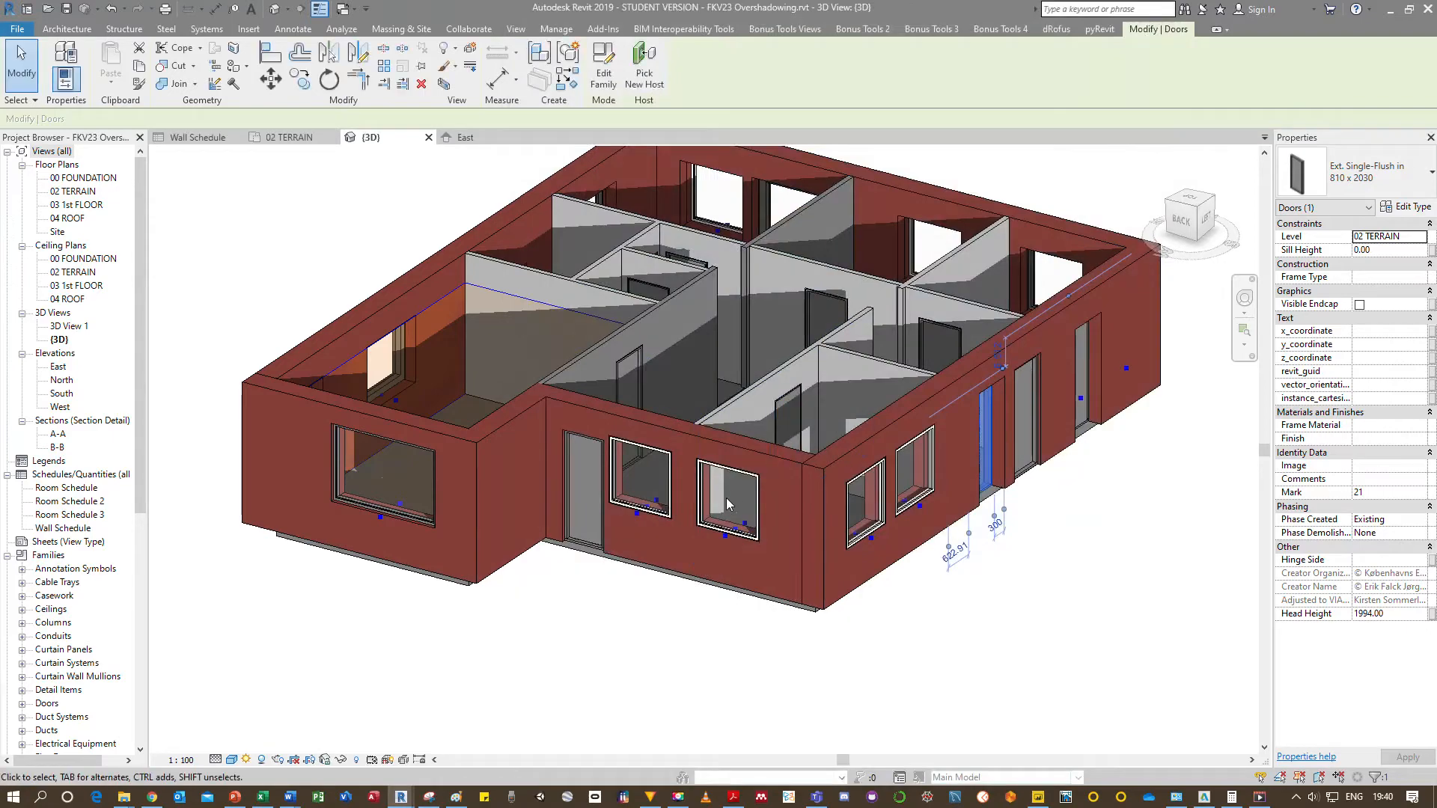
{"action": "left_click", "coordinate": [701, 648]}
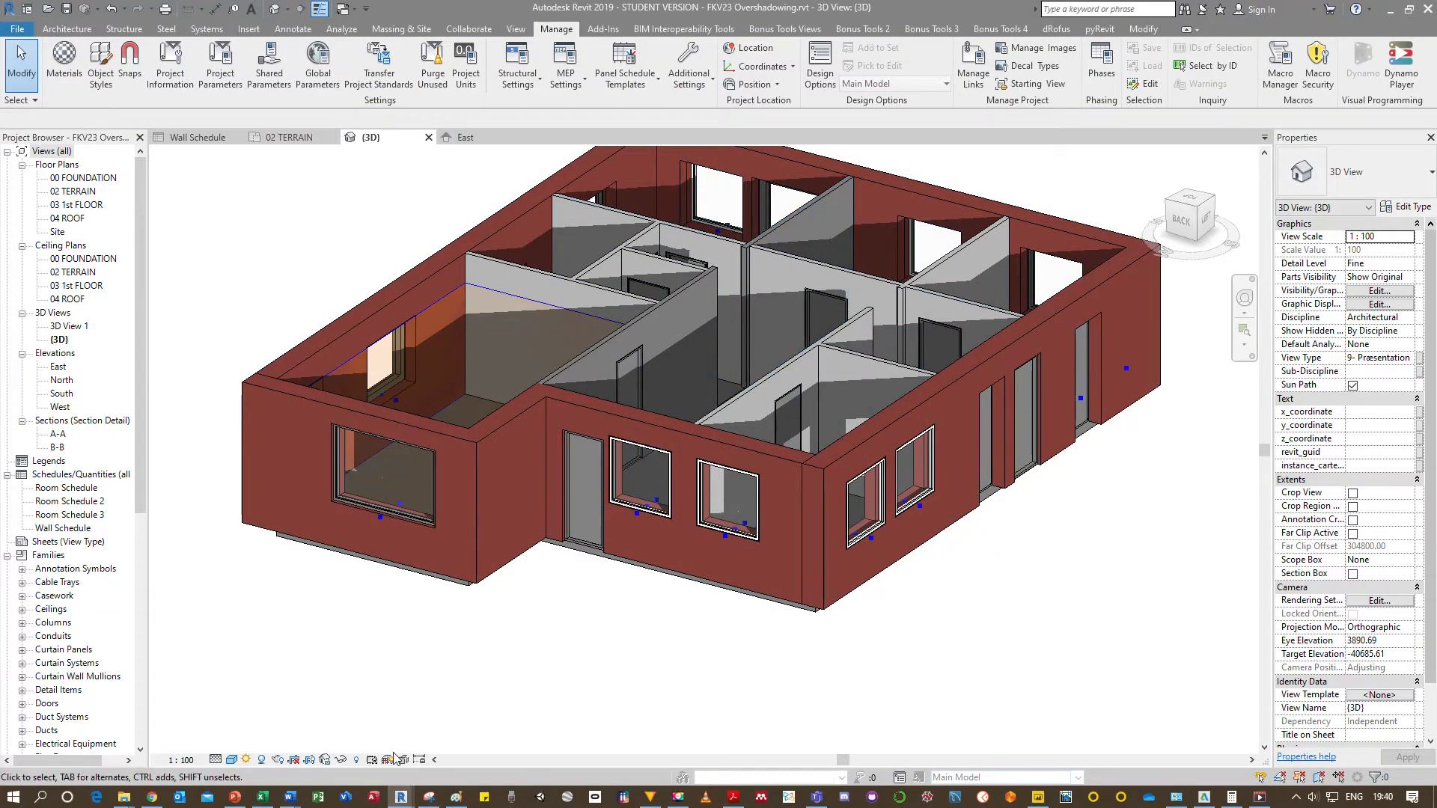
Switch to Dynamo and examine the door and window list join and the code block's identity and frame thermal conductivity lines.
{"action": "left_click", "coordinate": [413, 717]}
{"action": "left_click_drag", "start_coordinate": [1084, 525], "coordinate": [1066, 473]}
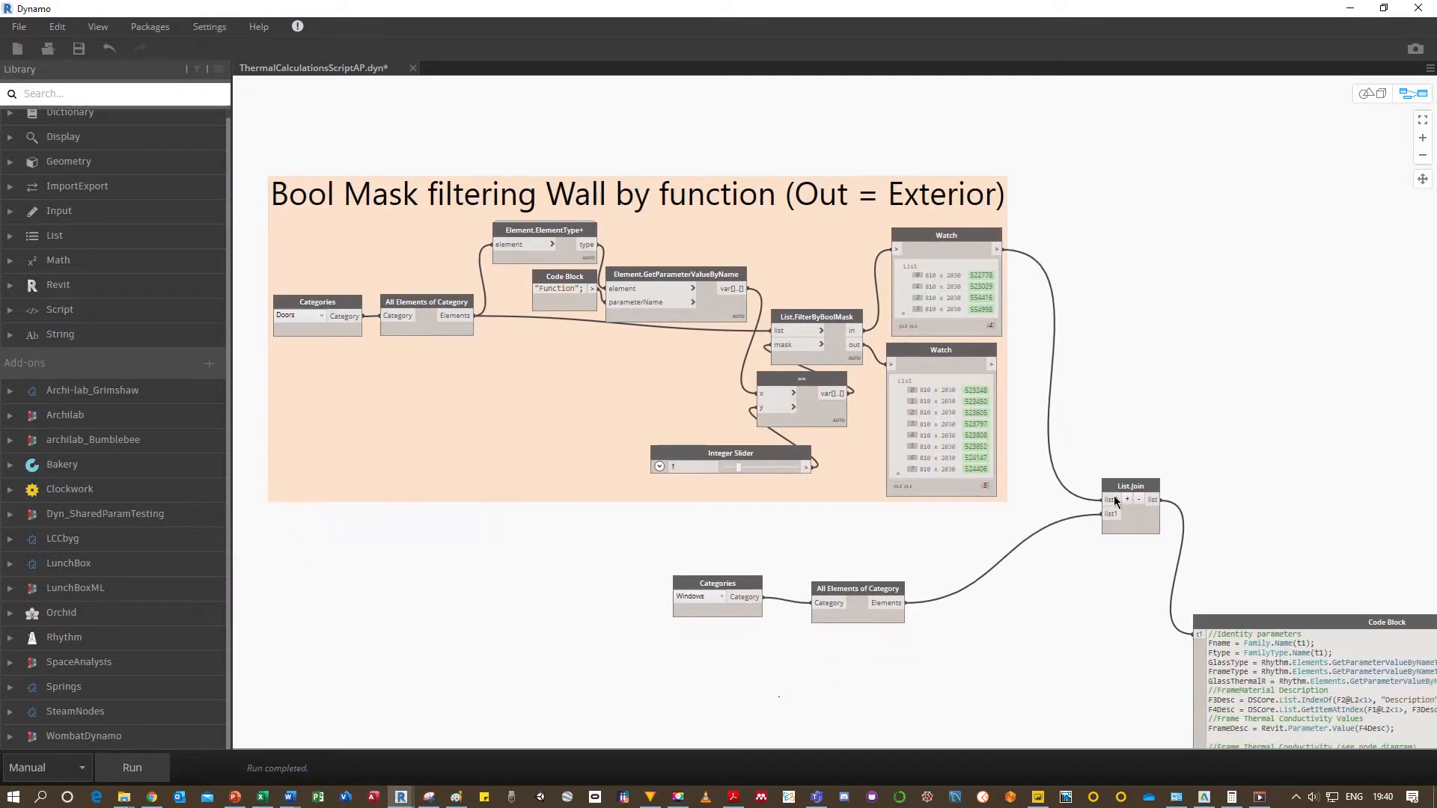
{"action": "left_click_drag", "start_coordinate": [714, 291], "coordinate": [406, 39]}
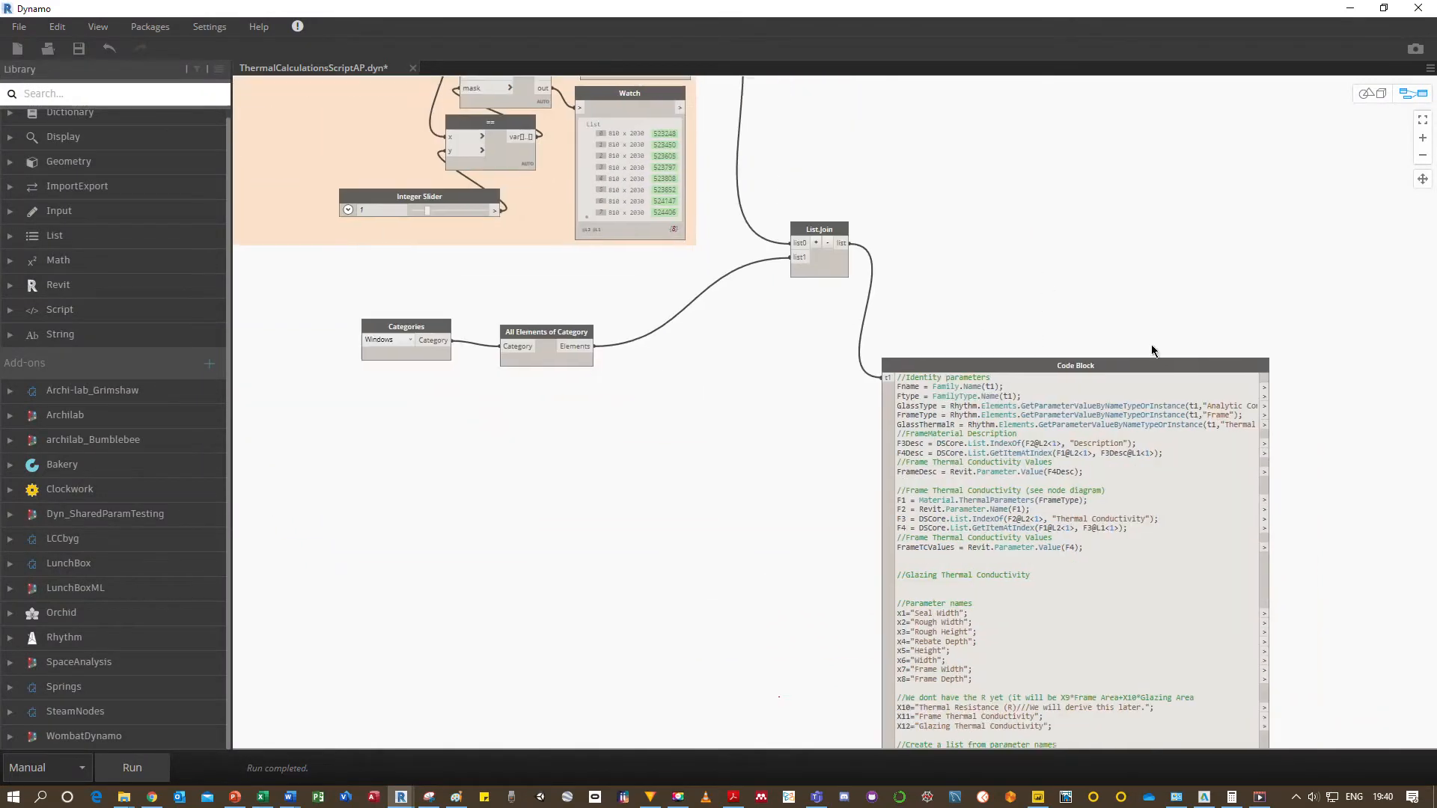
{"action": "left_click_drag", "start_coordinate": [1199, 393], "coordinate": [1033, 283]}
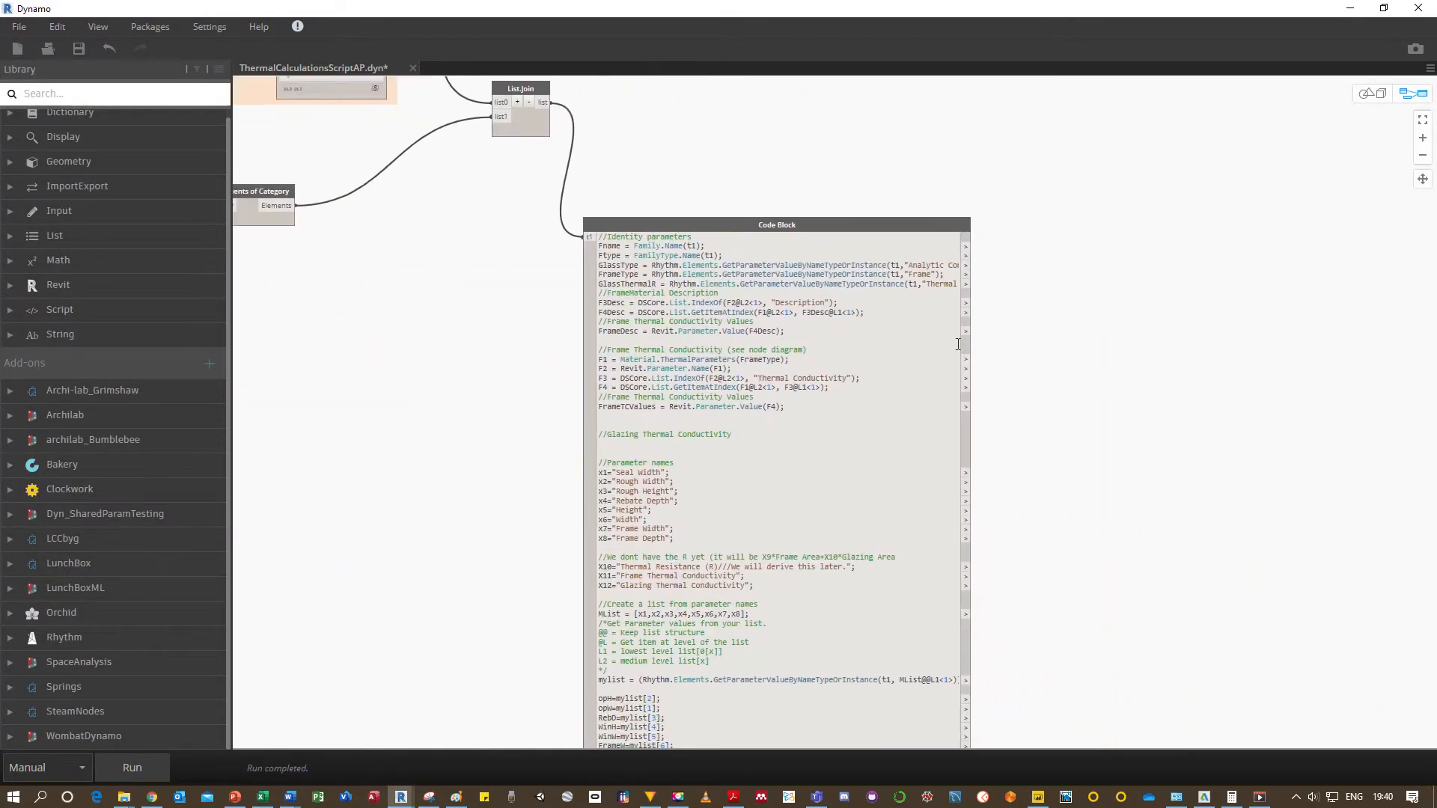
{"action": "scroll", "coordinate": [958, 343], "scroll_direction": "up", "scroll_amount": 3}
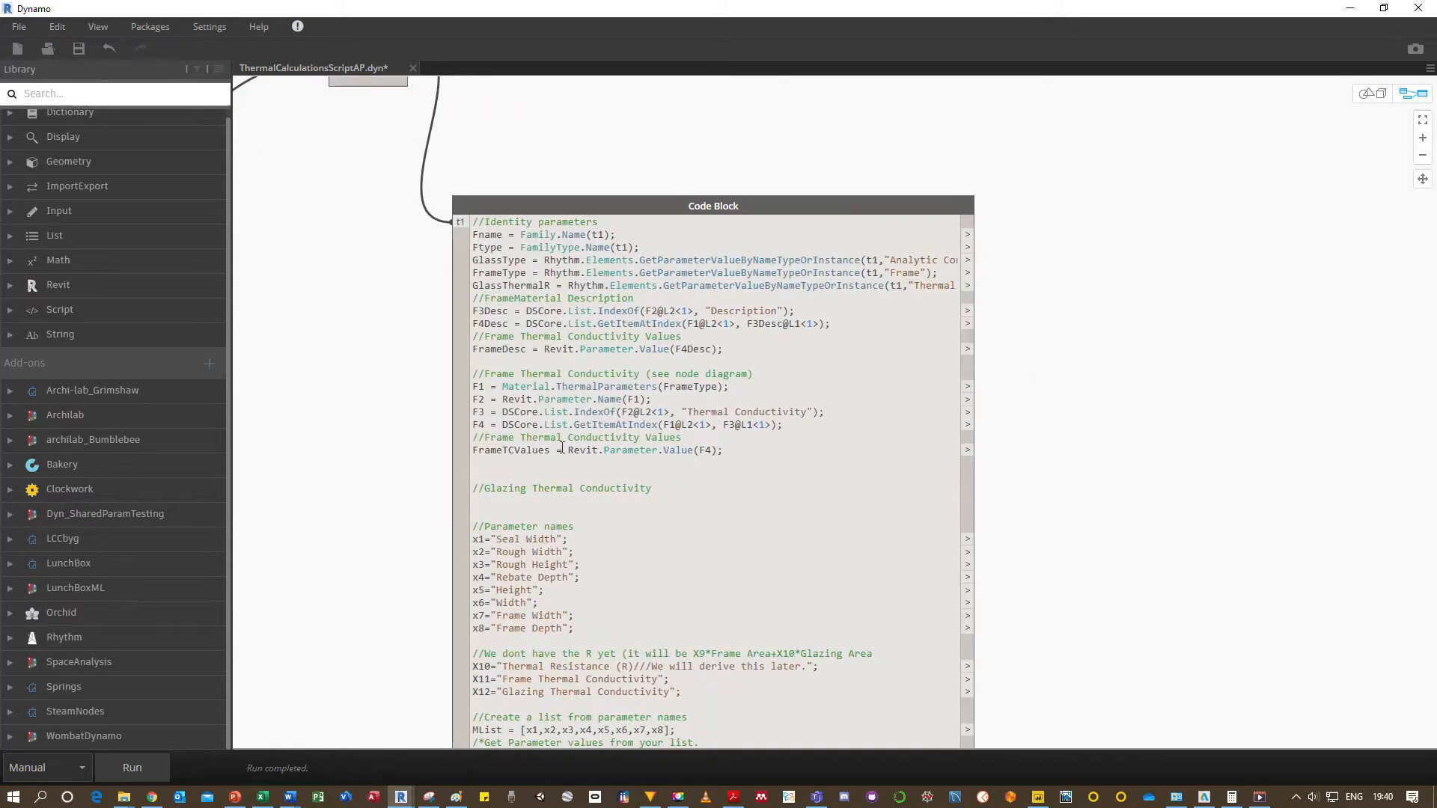
{"action": "left_click_drag", "start_coordinate": [521, 402], "coordinate": [593, 394]}
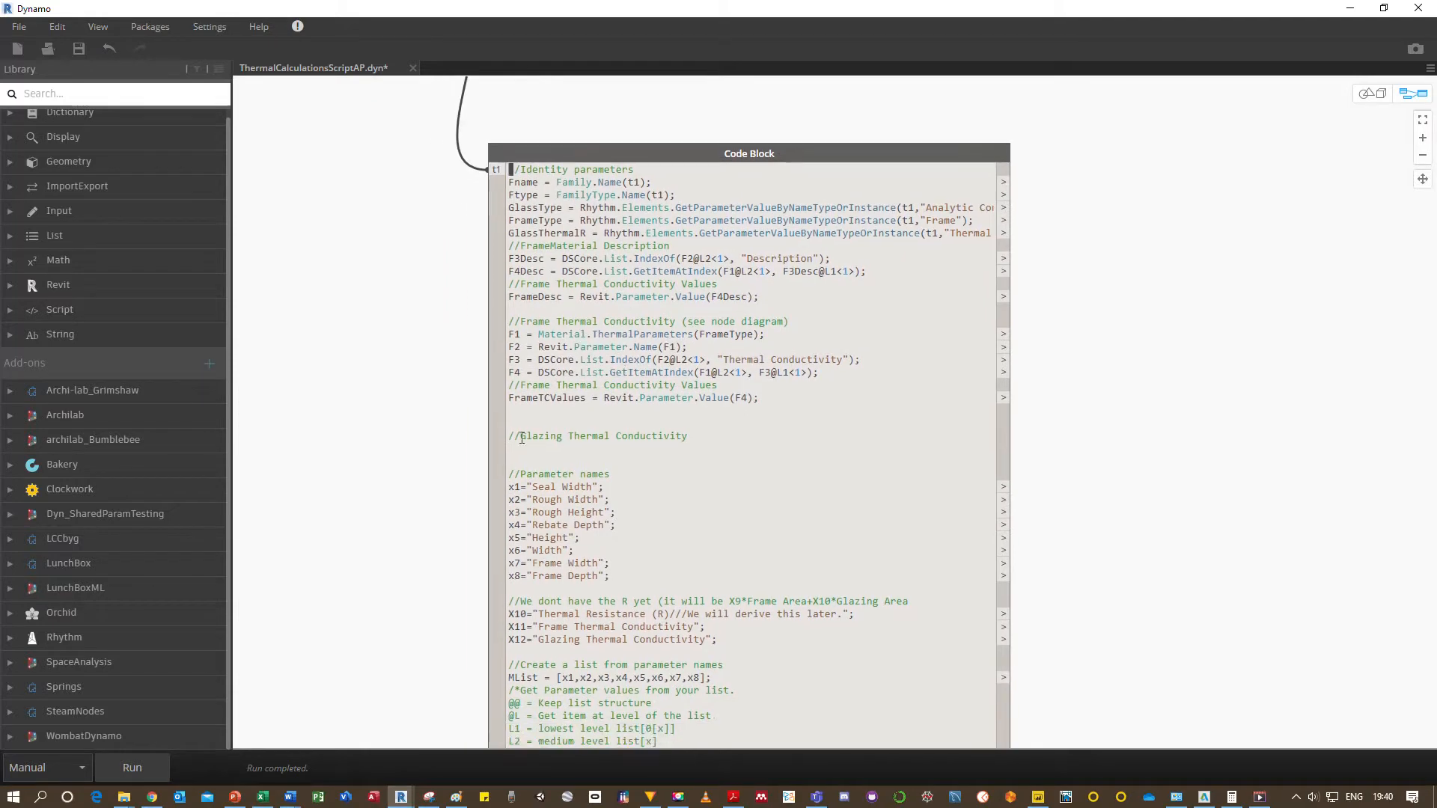
Read through the rest of the code block, from the parameter names and heat loss calculations to the Excel export lines.
{"action": "left_click_drag", "start_coordinate": [424, 397], "coordinate": [455, 166]}
{"action": "left_click_drag", "start_coordinate": [429, 335], "coordinate": [413, 214]}
{"action": "left_click_drag", "start_coordinate": [418, 491], "coordinate": [404, 366]}
{"action": "scroll", "coordinate": [405, 365], "scroll_direction": "down", "scroll_amount": 1}
{"action": "left_click_drag", "start_coordinate": [436, 313], "coordinate": [490, 196]}
{"action": "left_click_drag", "start_coordinate": [448, 379], "coordinate": [453, 136]}
{"action": "left_click_drag", "start_coordinate": [442, 410], "coordinate": [433, 249]}
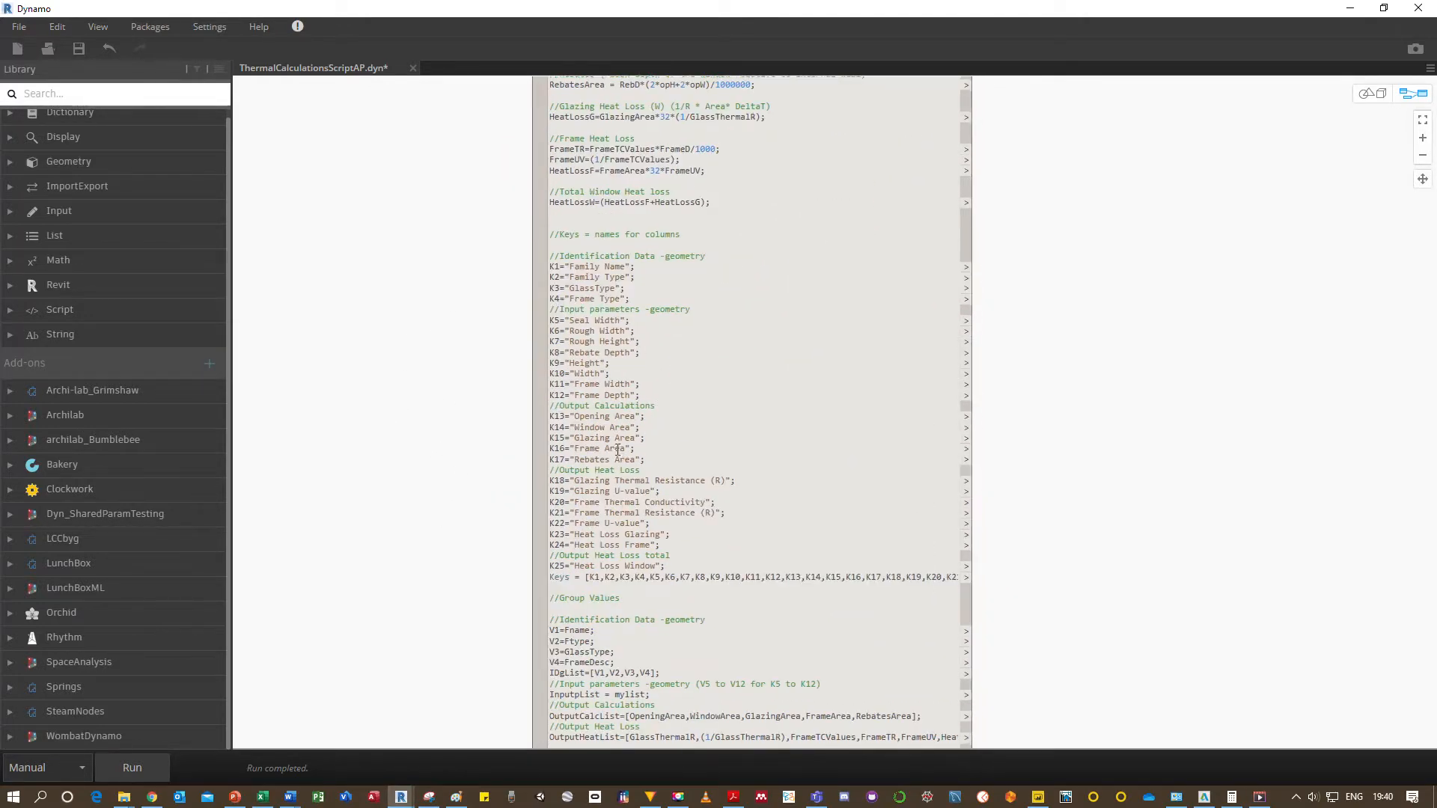
{"action": "left_click_drag", "start_coordinate": [677, 461], "coordinate": [675, 425]}
{"action": "left_click_drag", "start_coordinate": [635, 381], "coordinate": [700, 276]}
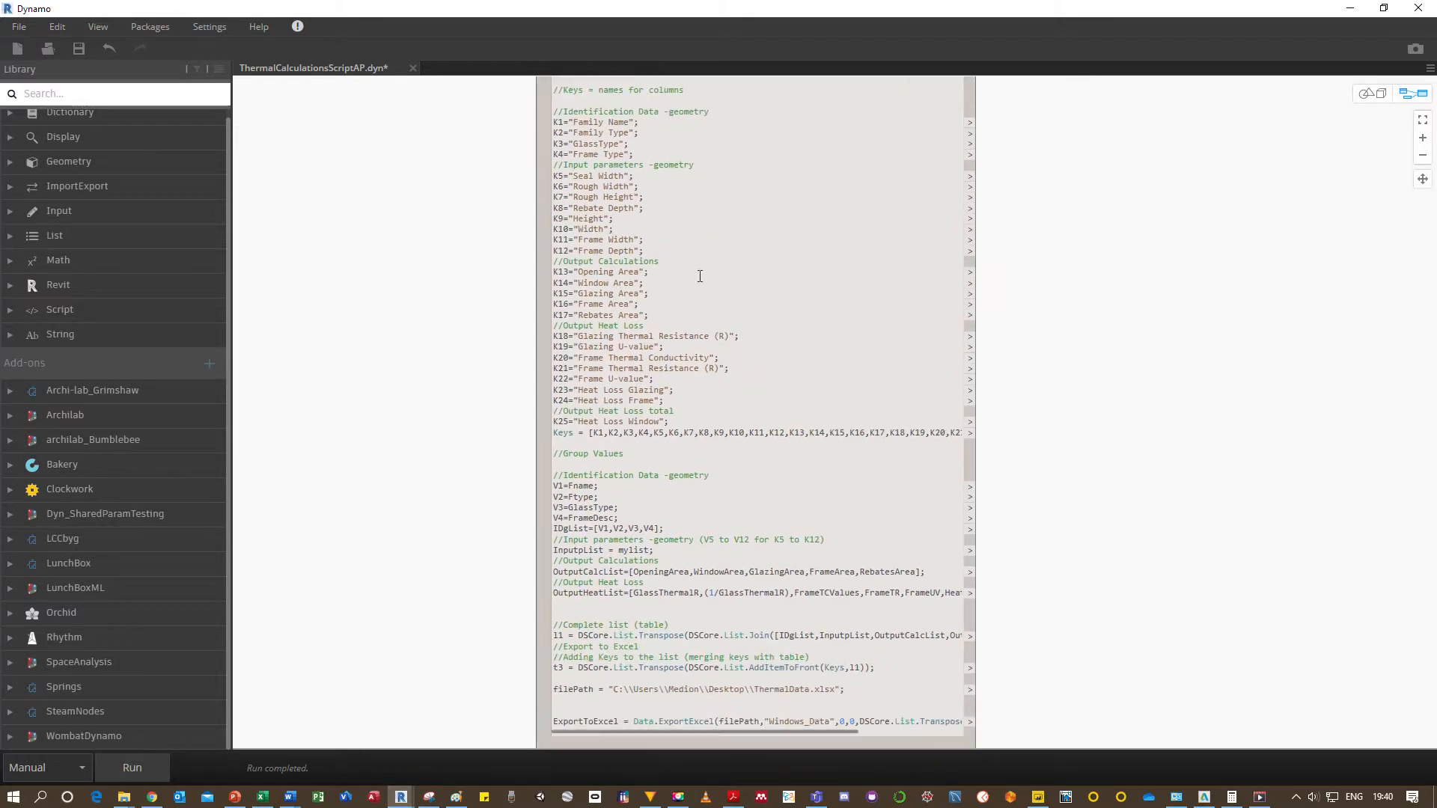
{"action": "left_click_drag", "start_coordinate": [745, 540], "coordinate": [731, 423]}
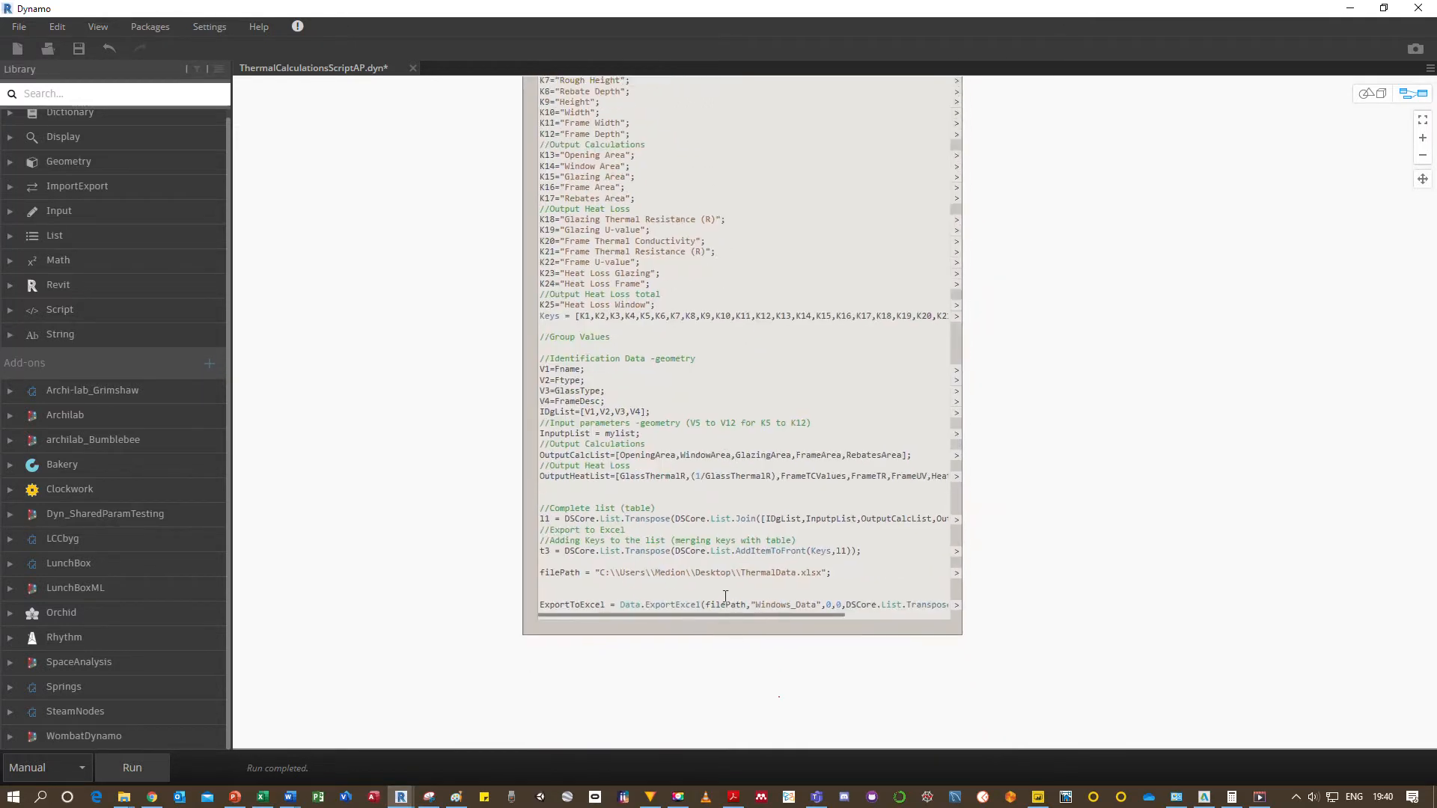
Examine the whole Dynamo code block again, from its Excel export lines back to the identity parameters and list input.
{"action": "scroll", "coordinate": [479, 581], "scroll_direction": "down", "scroll_amount": 5}
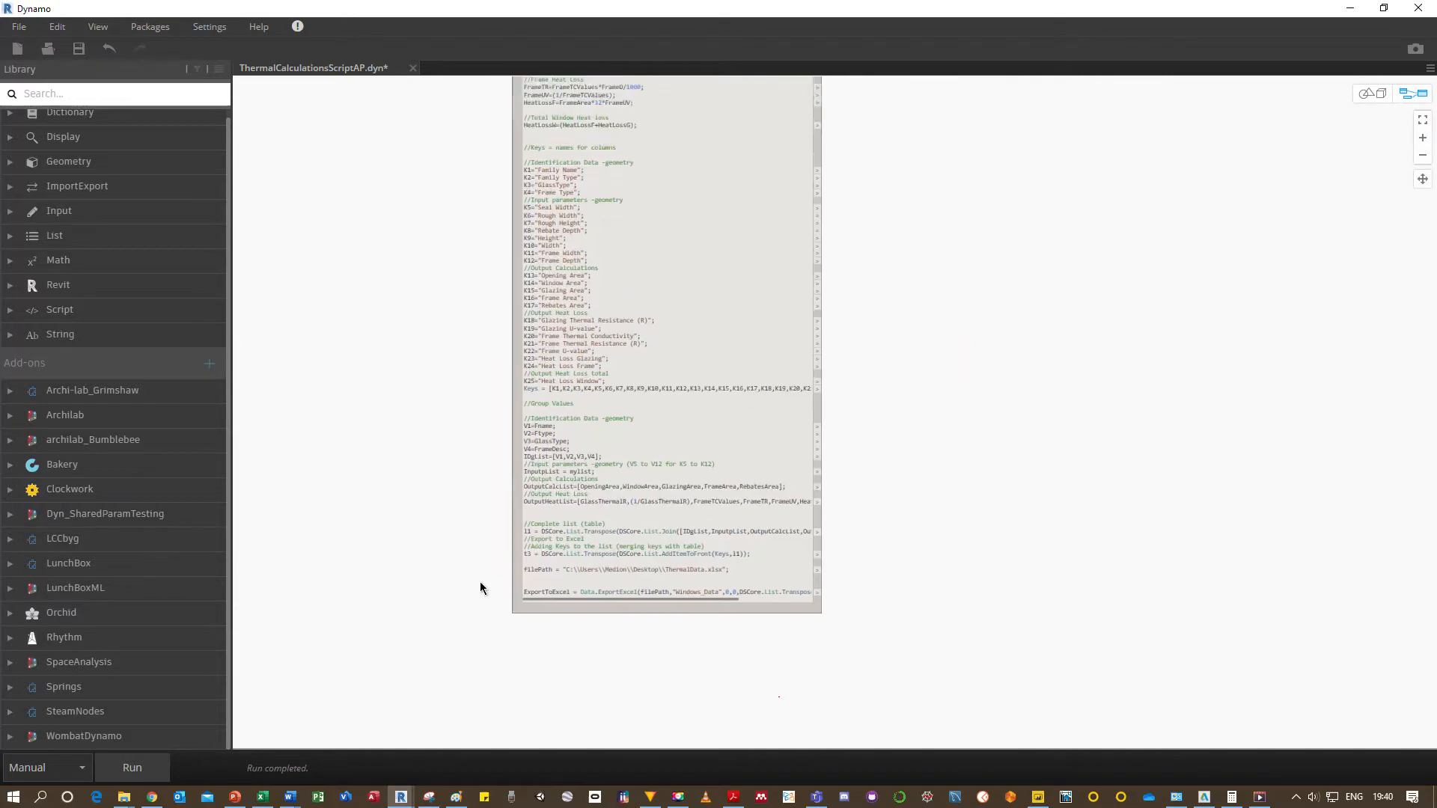
{"action": "scroll", "coordinate": [588, 349], "scroll_direction": "down", "scroll_amount": 1}
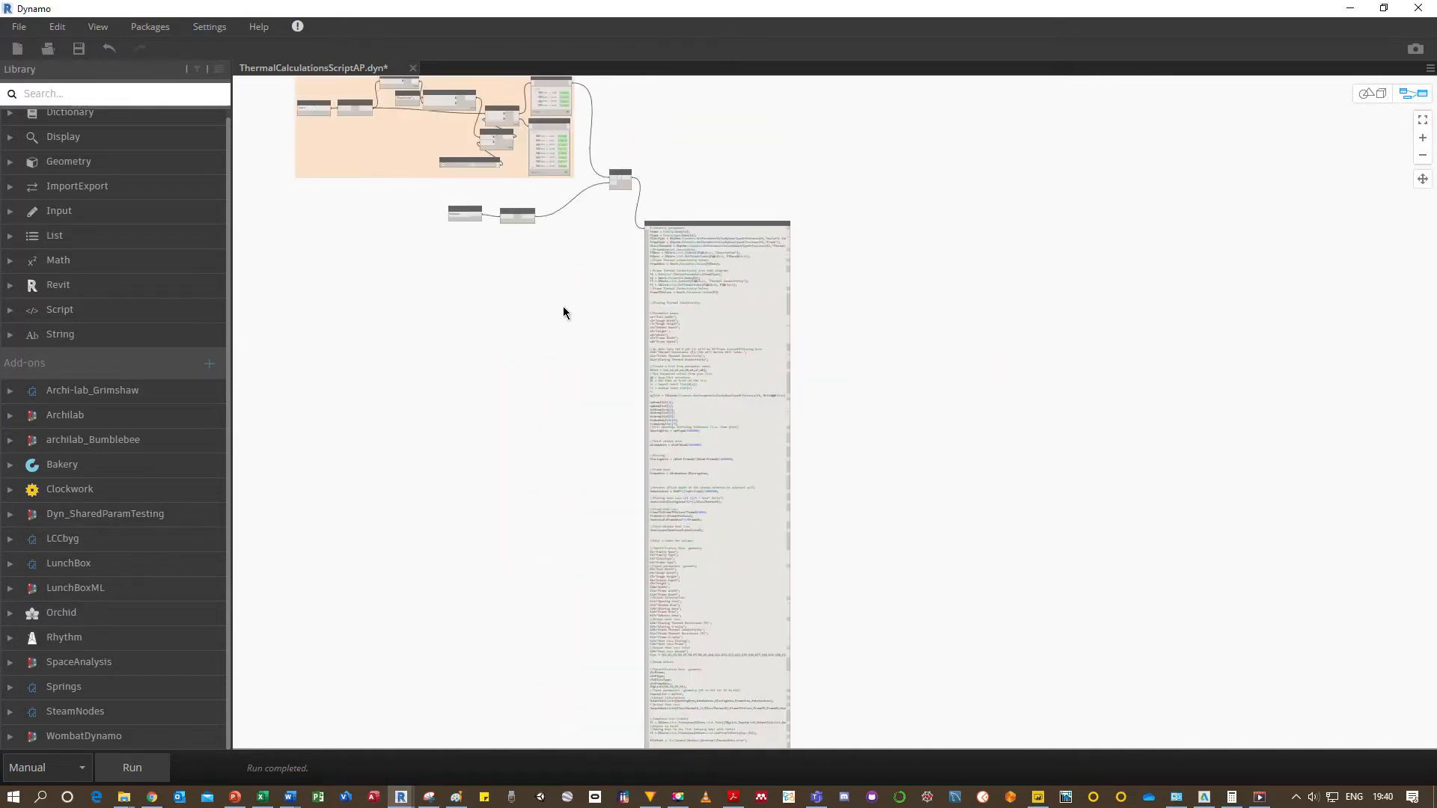
{"action": "left_click_drag", "start_coordinate": [785, 189], "coordinate": [802, 135]}
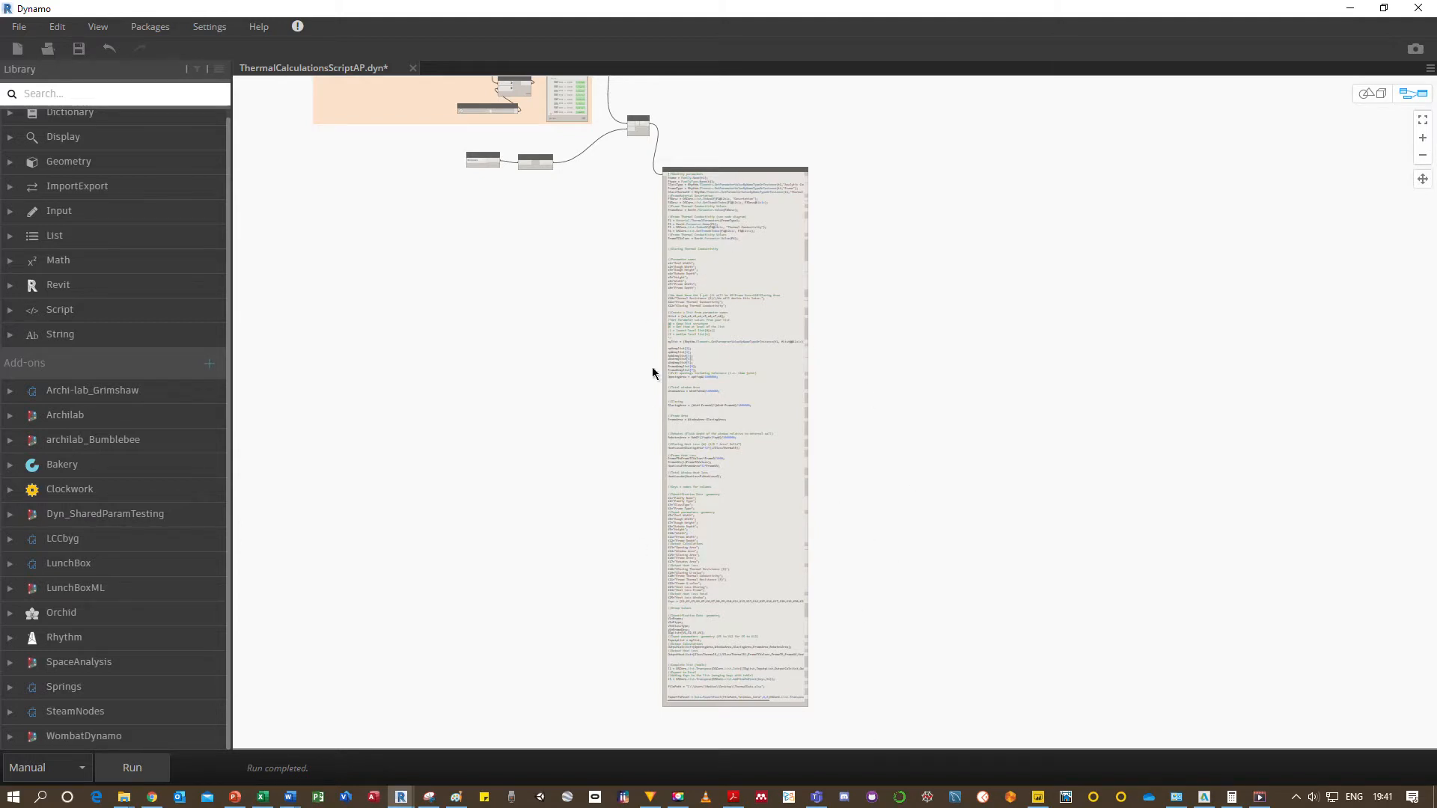
{"action": "scroll", "coordinate": [588, 238], "scroll_direction": "up", "scroll_amount": 1}
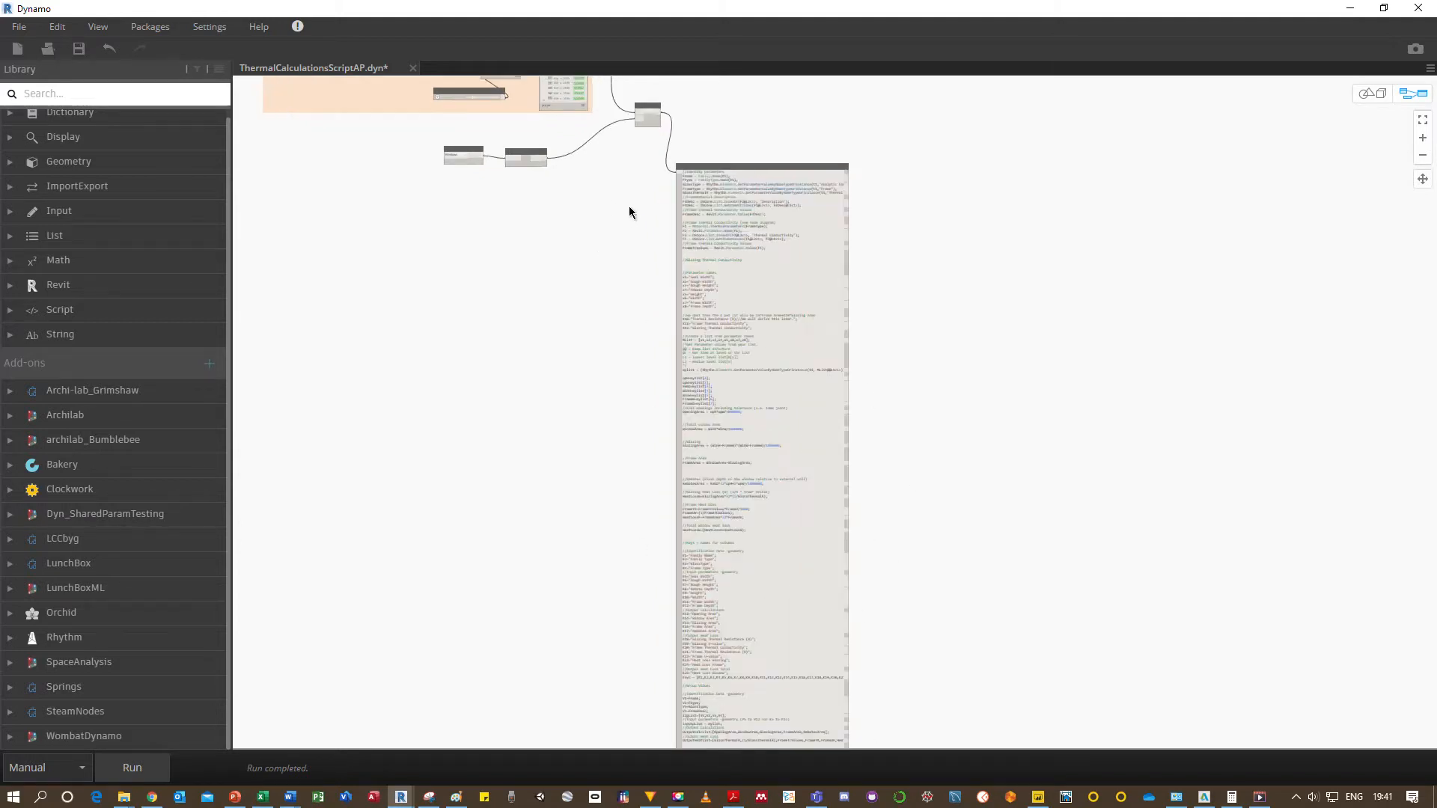
{"action": "left_click_drag", "start_coordinate": [628, 212], "coordinate": [616, 180]}
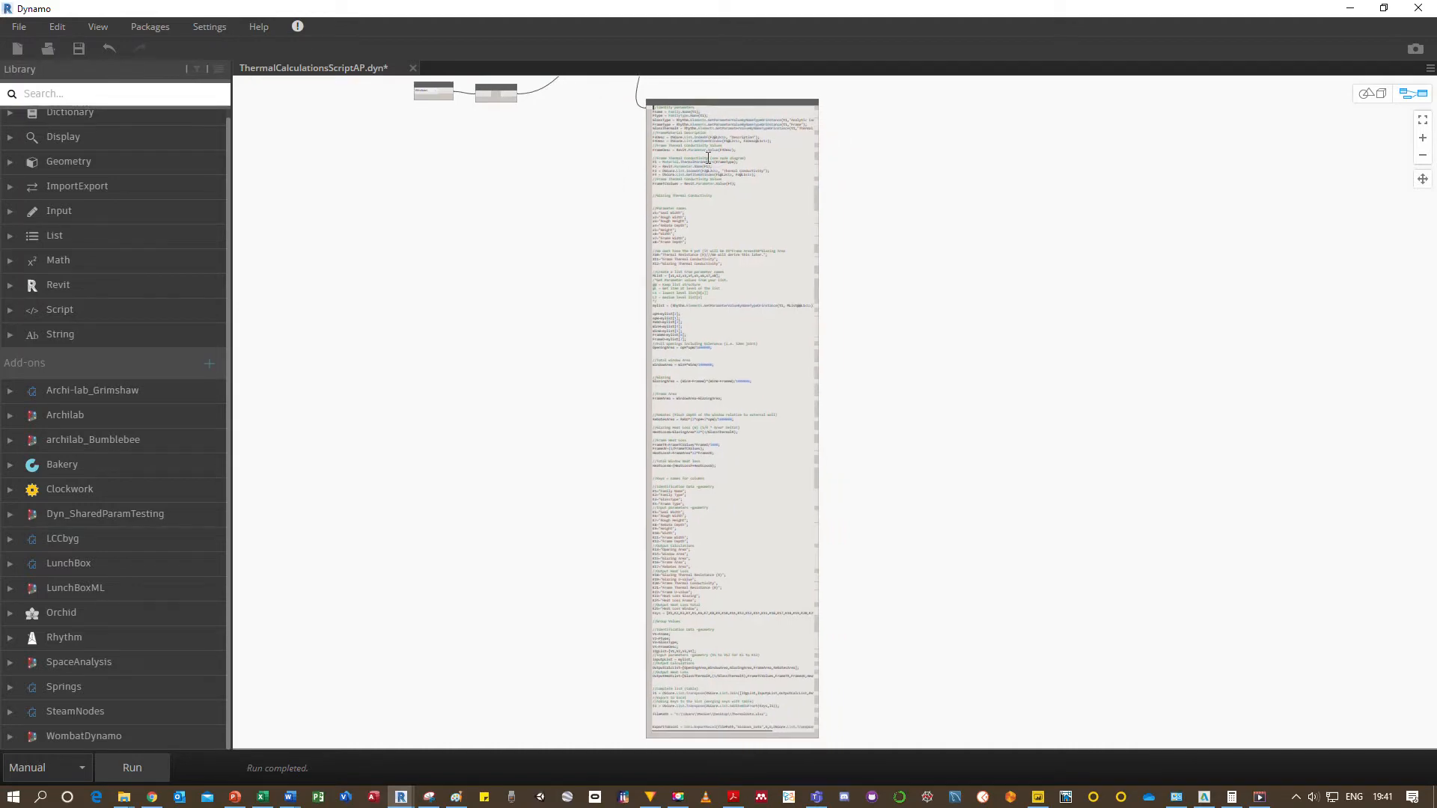
{"action": "scroll", "coordinate": [619, 135], "scroll_direction": "up", "scroll_amount": 1}
{"action": "left_click_drag", "start_coordinate": [619, 135], "coordinate": [577, 209]}
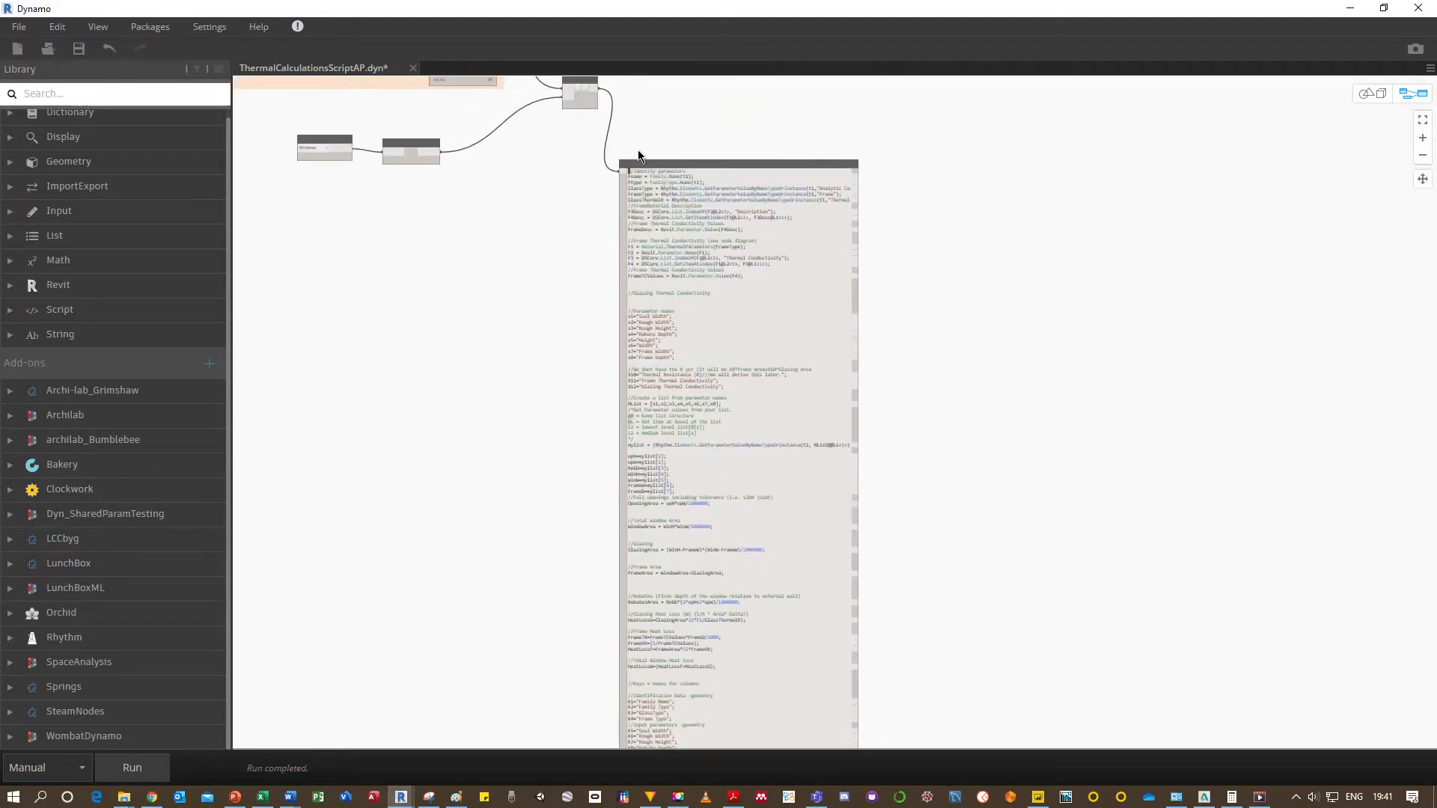
{"action": "scroll", "coordinate": [643, 142], "scroll_direction": "up", "scroll_amount": 2}
{"action": "scroll", "coordinate": [682, 135], "scroll_direction": "up", "scroll_amount": 1}
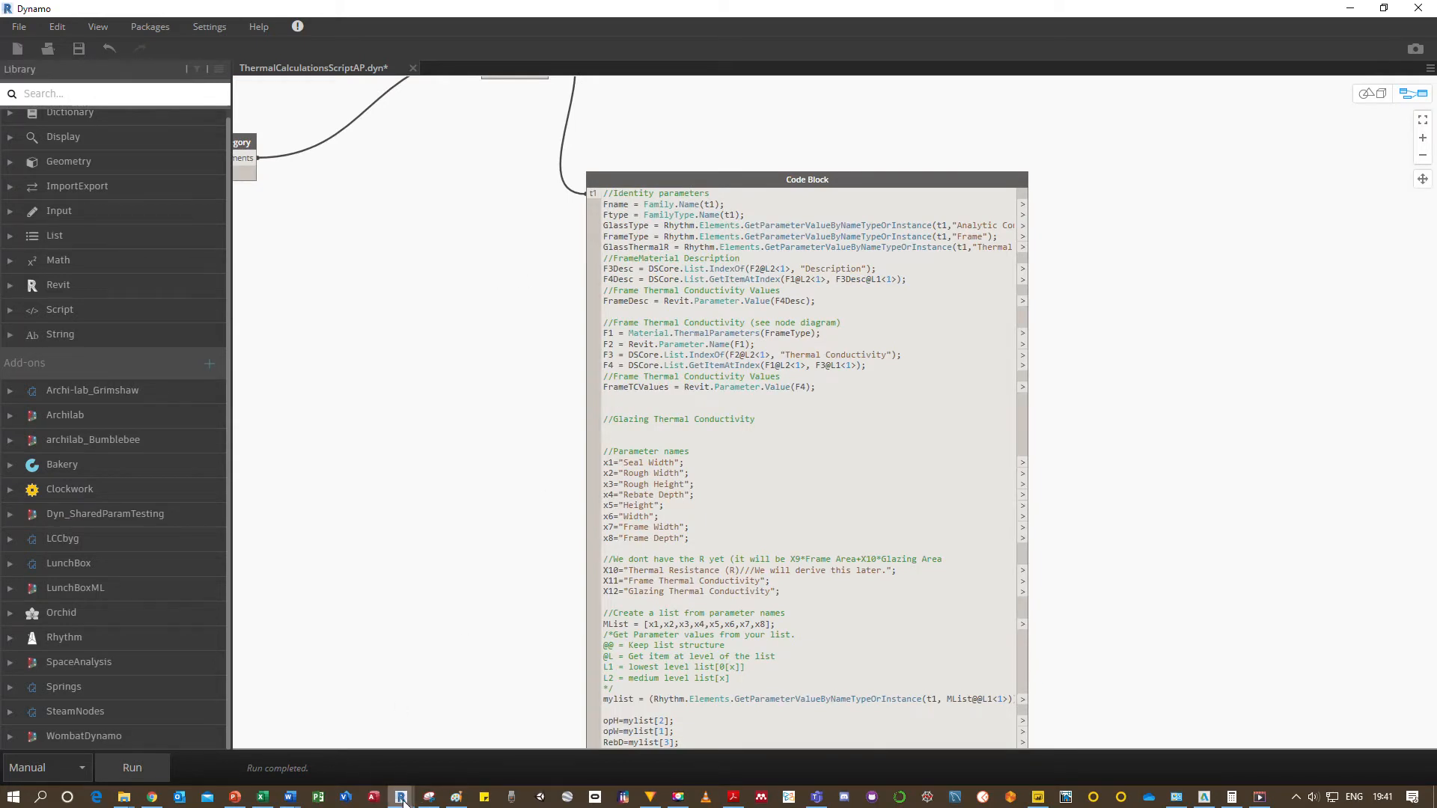
Run the thermal calculations script in Dynamo and switch to the ThermalData.xlsx workbook in Excel.
{"action": "mouse_move", "coordinate": [404, 801]}
{"action": "left_click", "coordinate": [136, 770]}
{"action": "left_click", "coordinate": [258, 800]}
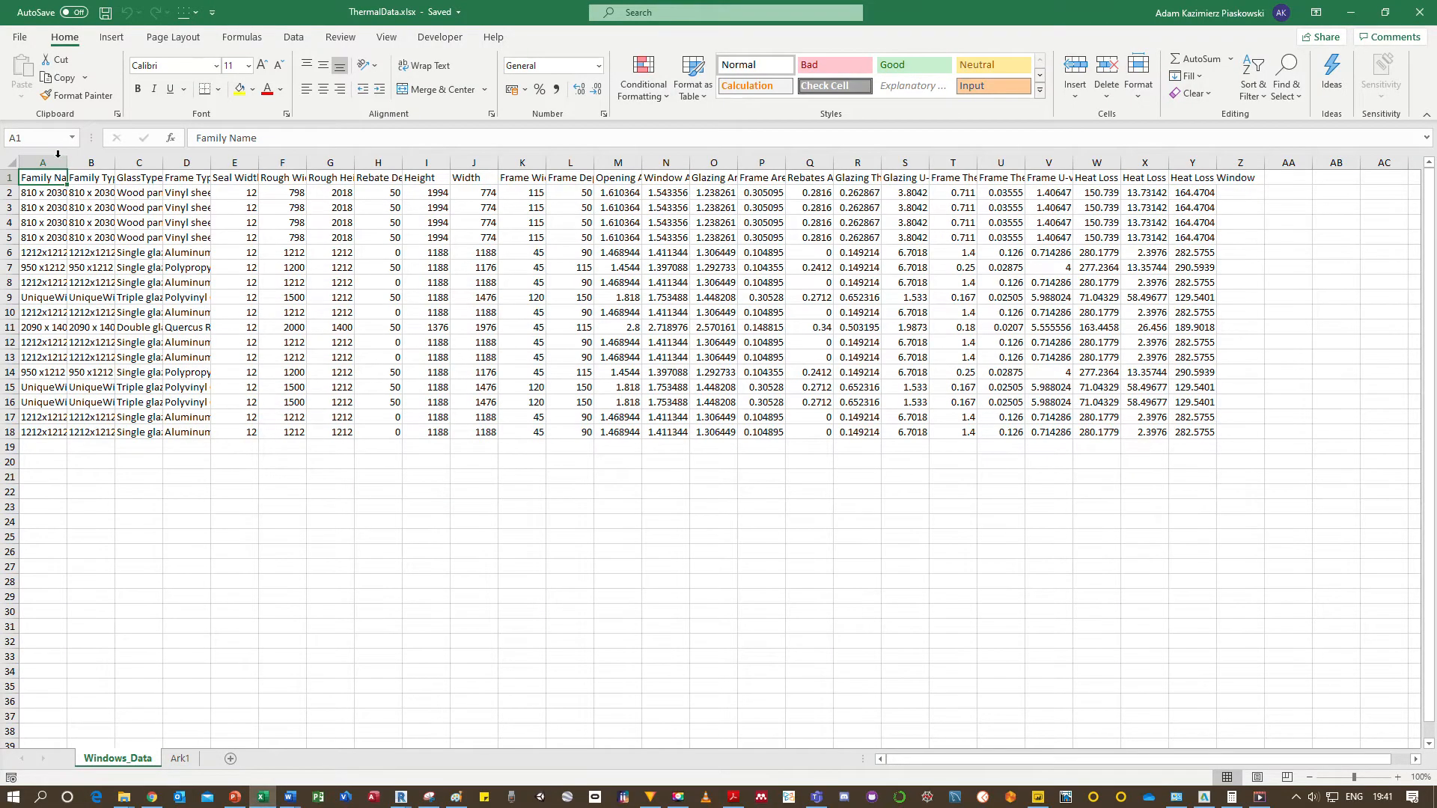
Auto-fit the widths of all data columns on the Windows_Data sheet, from Family Name to Heat Loss Window.
{"action": "left_click_drag", "start_coordinate": [58, 154], "coordinate": [1216, 157]}
{"action": "double_click", "coordinate": [1217, 156]}
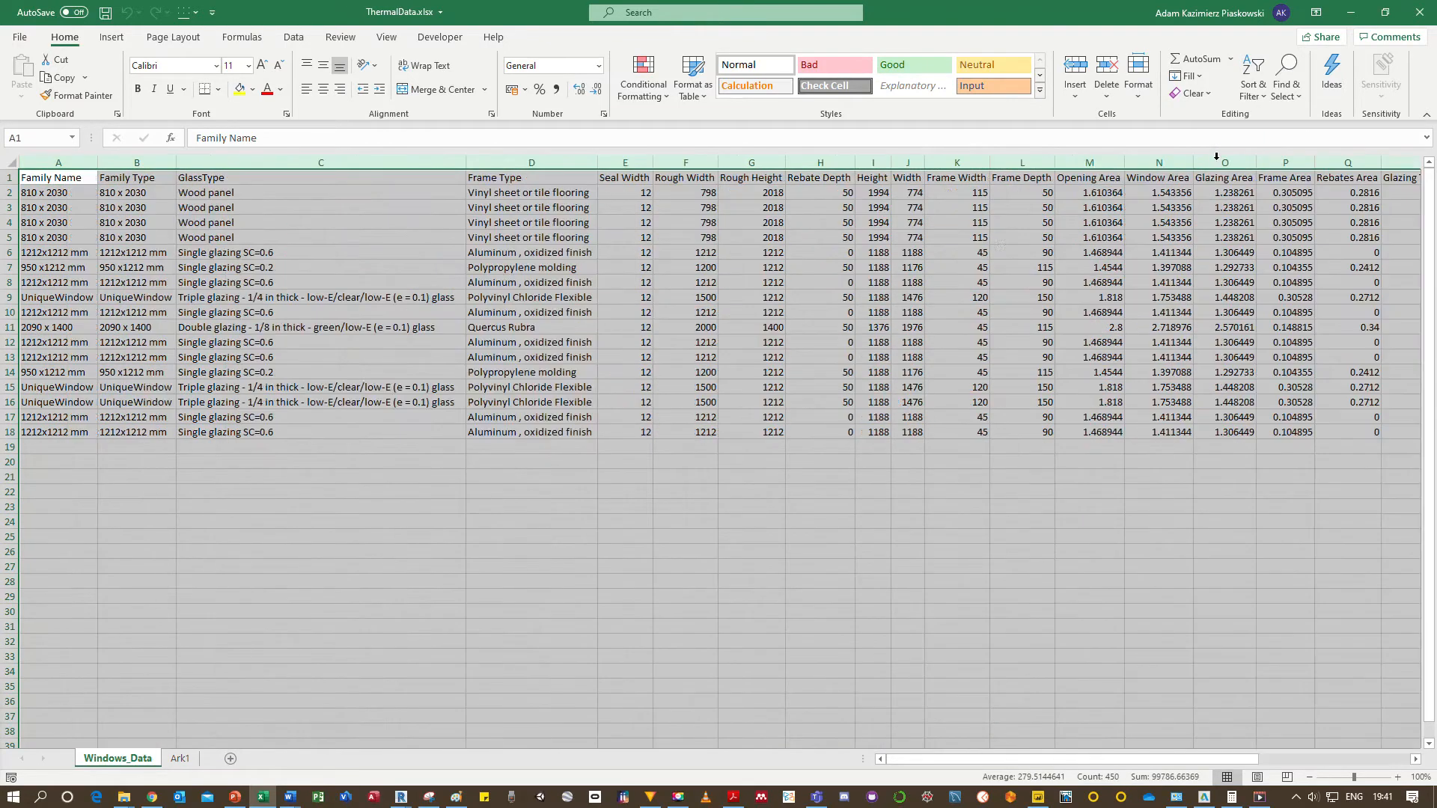
{"action": "left_click", "coordinate": [957, 237]}
Read down the Family Name and Family Type columns of the exported doors and windows.
{"action": "left_click", "coordinate": [43, 193]}
{"action": "key", "text": "Down"}
{"action": "key", "text": "Down"}
{"action": "key", "text": "Down"}
{"action": "key", "text": "Down"}
{"action": "key", "text": "Down"}
{"action": "key", "text": "Down"}
{"action": "key", "text": "Down"}
{"action": "key", "text": "Down"}
{"action": "key", "text": "Down"}
{"action": "key", "text": "Down"}
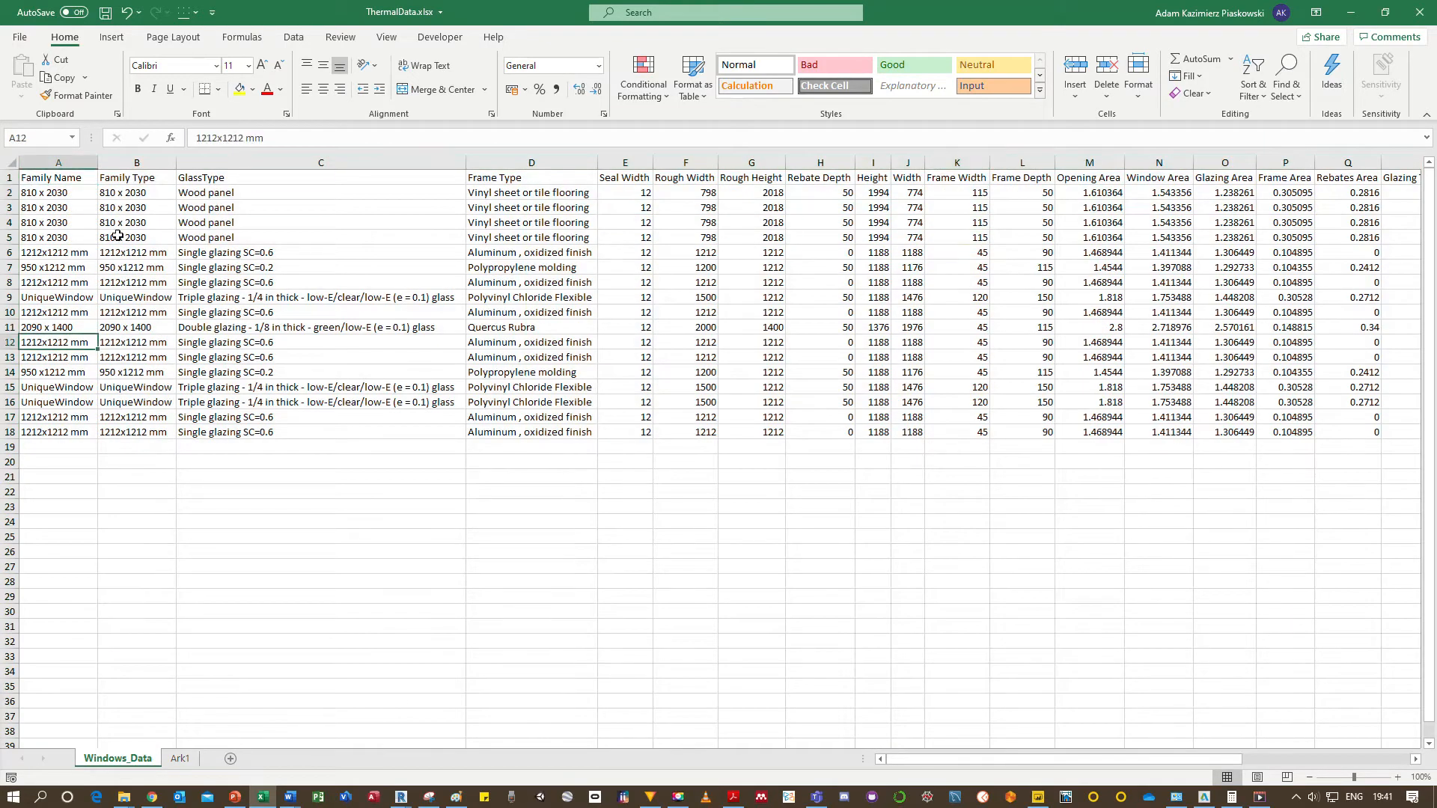
{"action": "left_click_drag", "start_coordinate": [125, 191], "coordinate": [129, 344]}
Review the GlassType column, comparing the wood panel entries of the doors with the glazing types of the windows.
{"action": "left_click", "coordinate": [224, 252]}
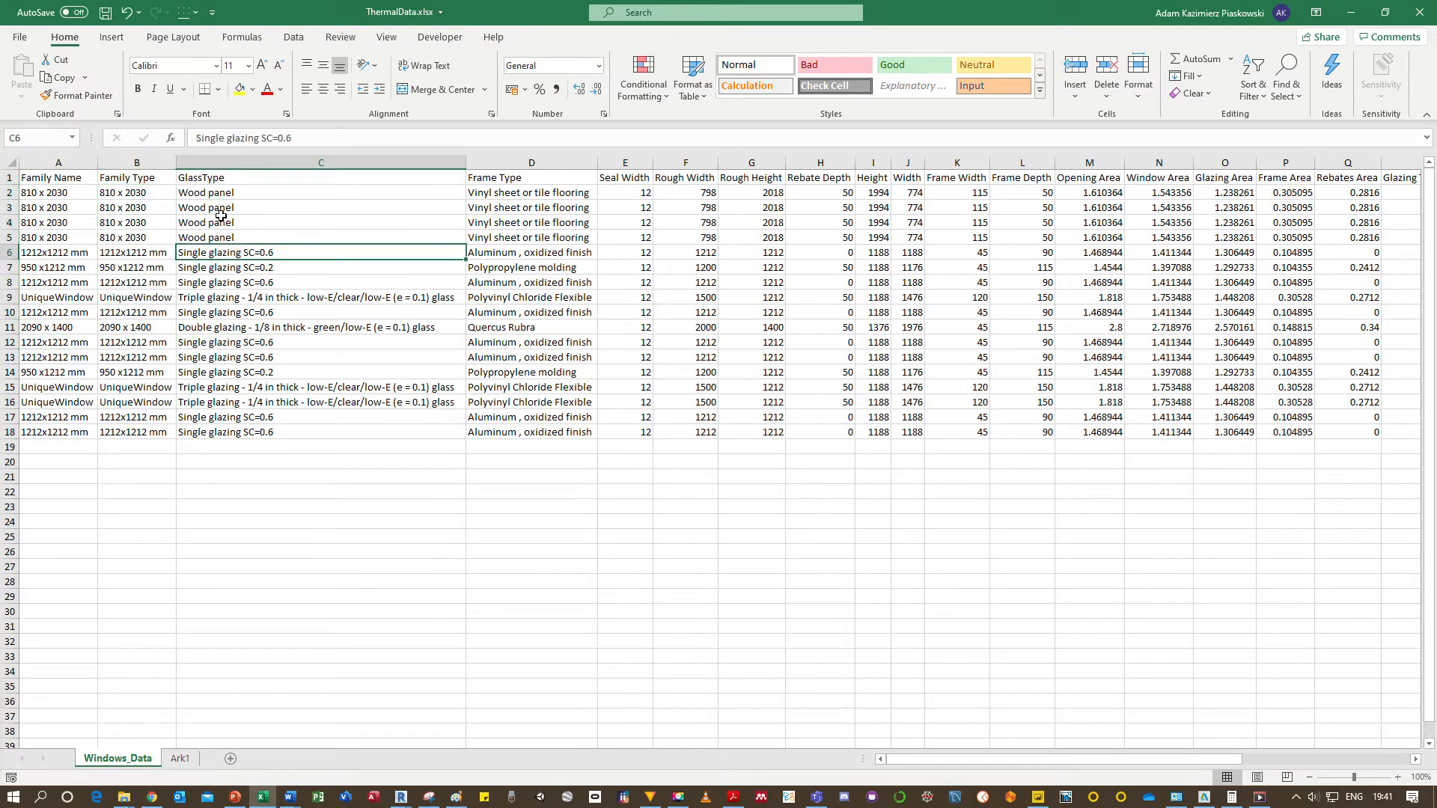
{"action": "left_click_drag", "start_coordinate": [213, 197], "coordinate": [225, 312]}
{"action": "left_click", "coordinate": [225, 372]}
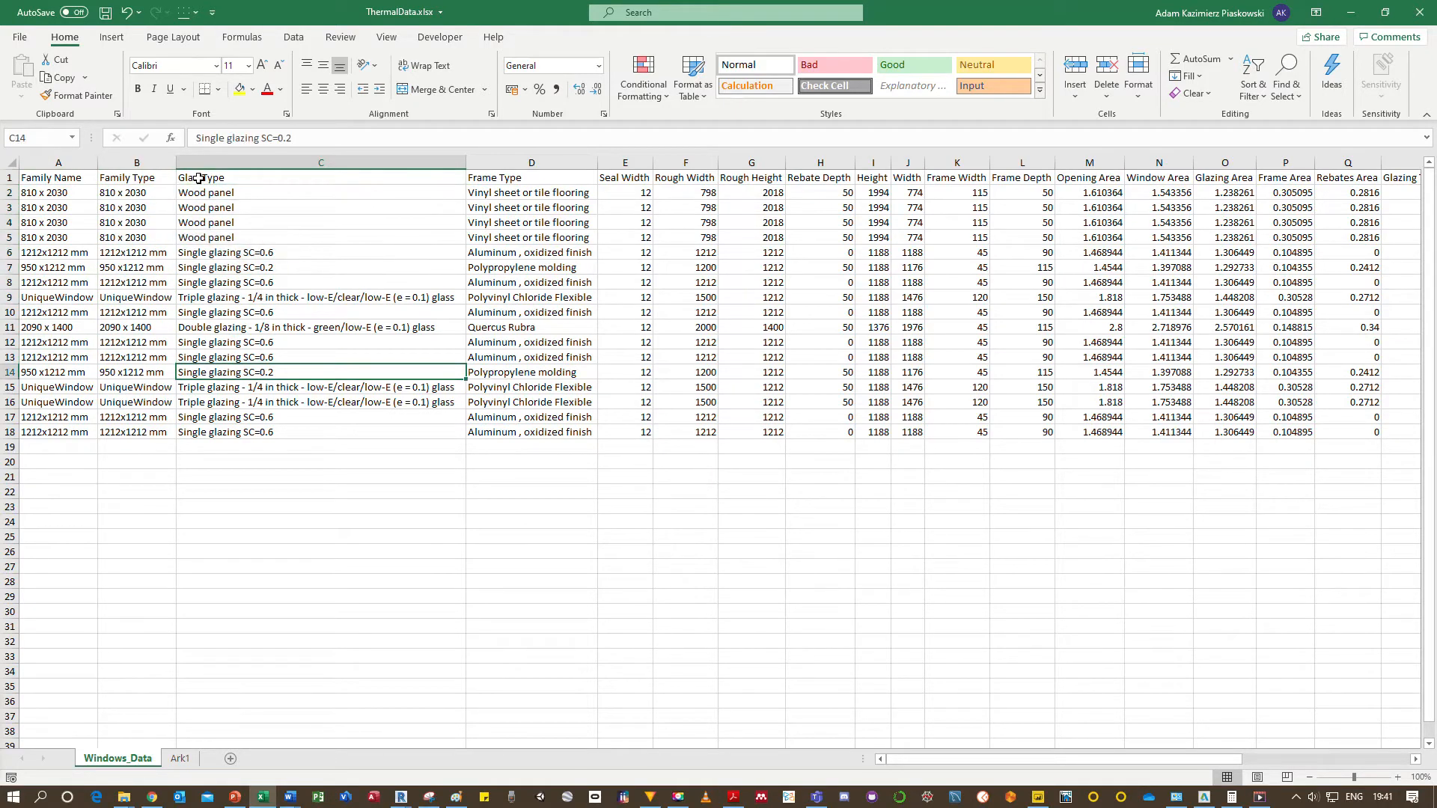
{"action": "left_click", "coordinate": [206, 178]}
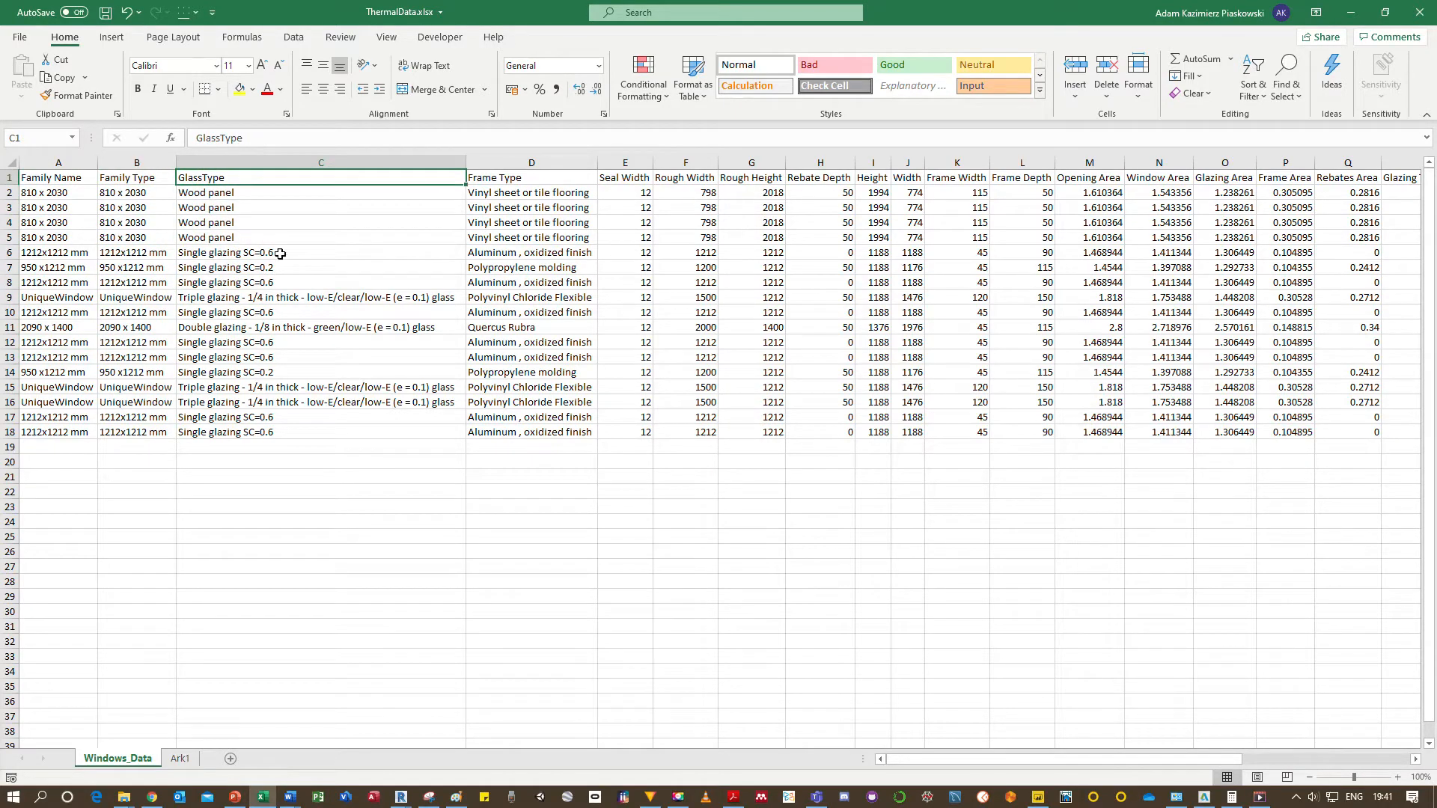
{"action": "left_click", "coordinate": [258, 251]}
{"action": "left_click_drag", "start_coordinate": [228, 199], "coordinate": [229, 236]}
{"action": "left_click", "coordinate": [231, 251]}
{"action": "left_click", "coordinate": [250, 311]}
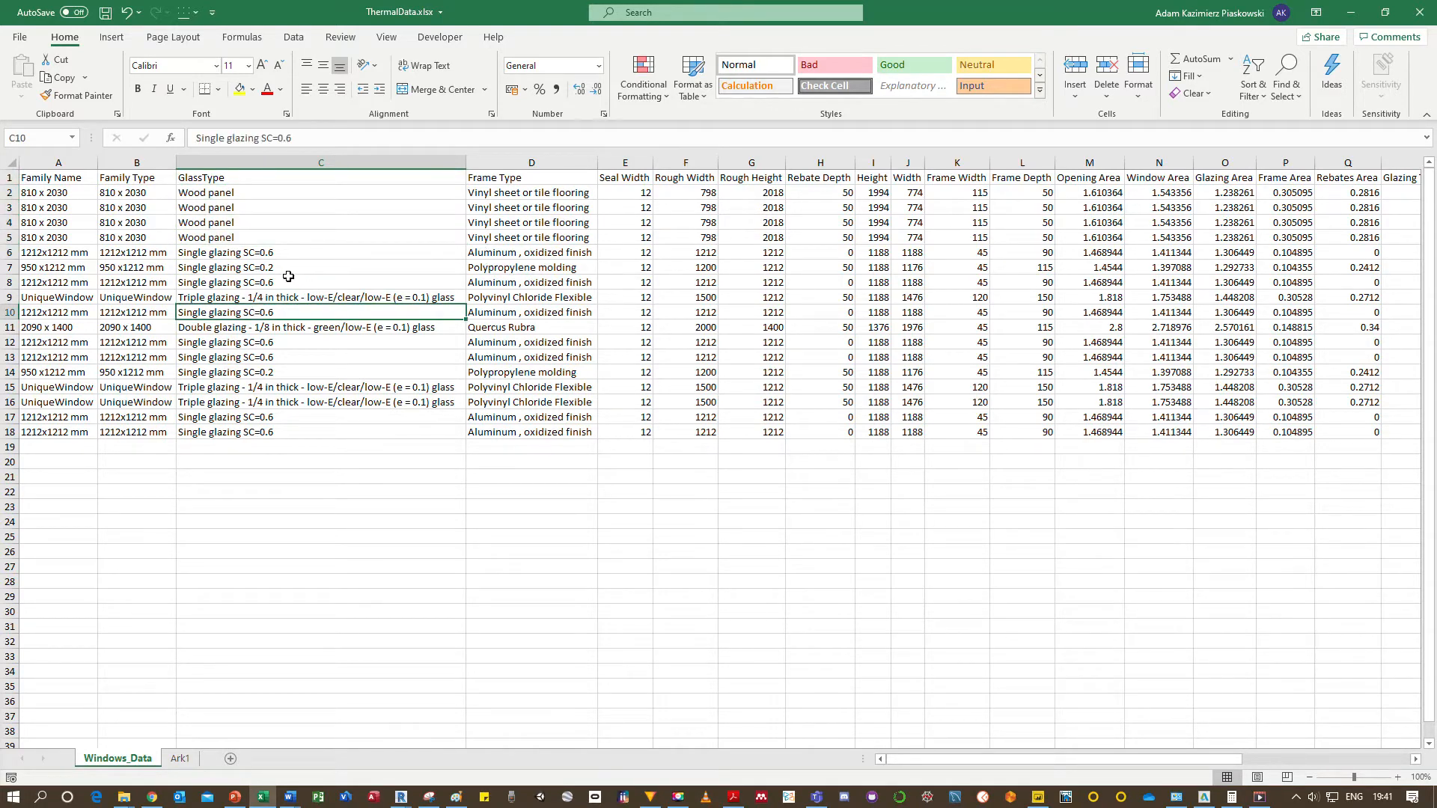
Review the Frame Type column, checking the frame materials listed for the doors and windows.
{"action": "left_click", "coordinate": [536, 194]}
{"action": "left_click", "coordinate": [539, 285]}
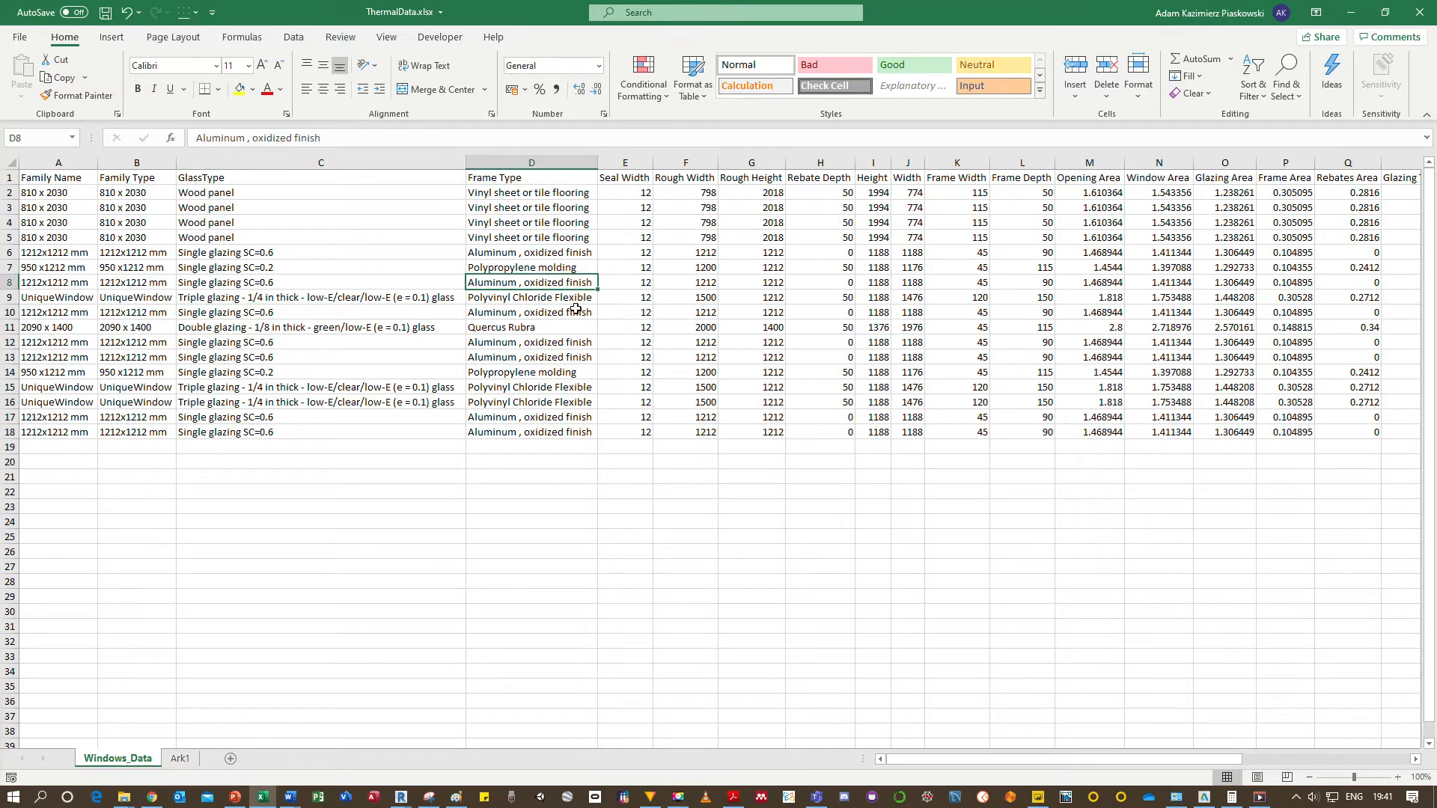
{"action": "left_click_drag", "start_coordinate": [545, 193], "coordinate": [554, 267]}
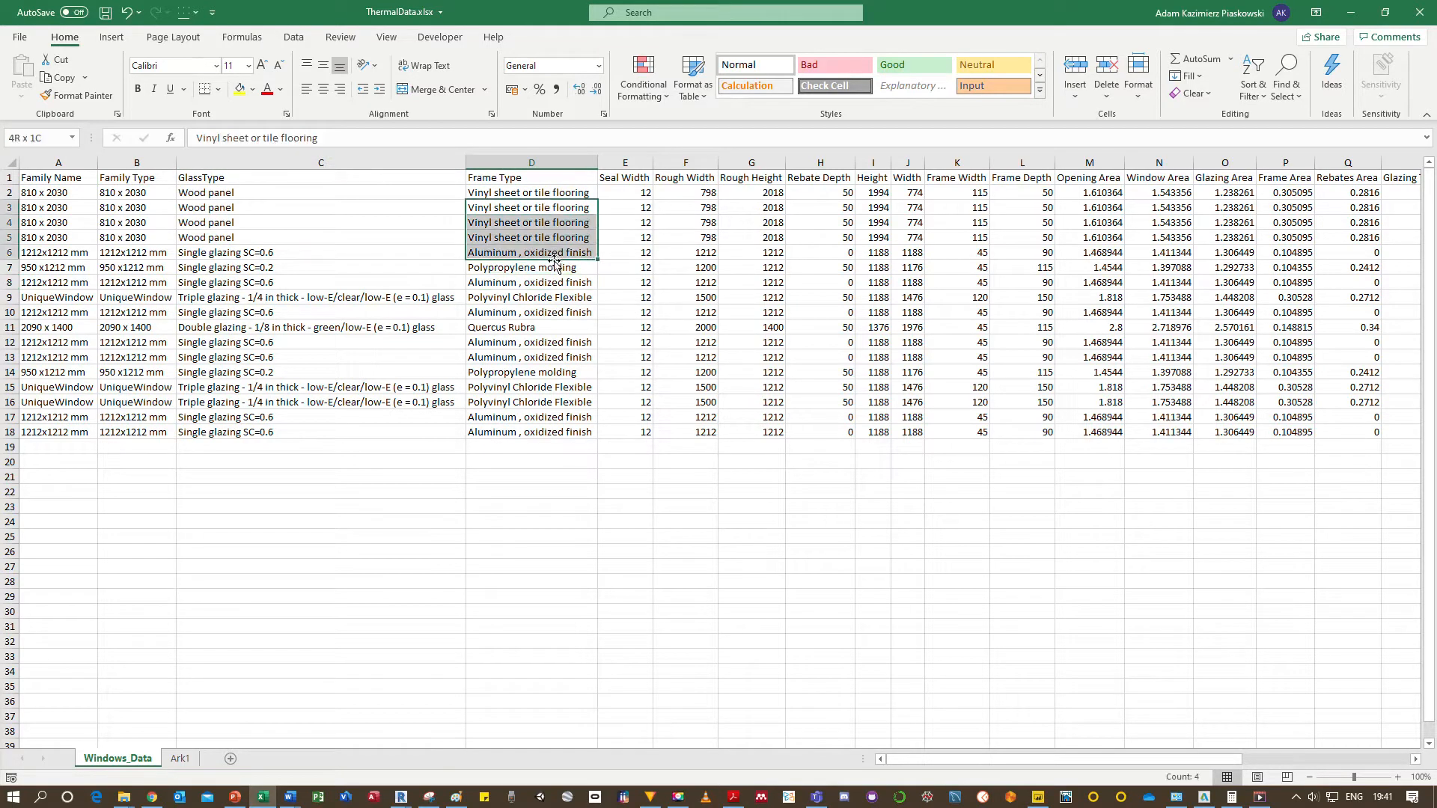
{"action": "left_click", "coordinate": [545, 327]}
Go across row 8 from Rough Width to Rebates Area to check the exported dimensions and calculated areas.
{"action": "left_click", "coordinate": [690, 280]}
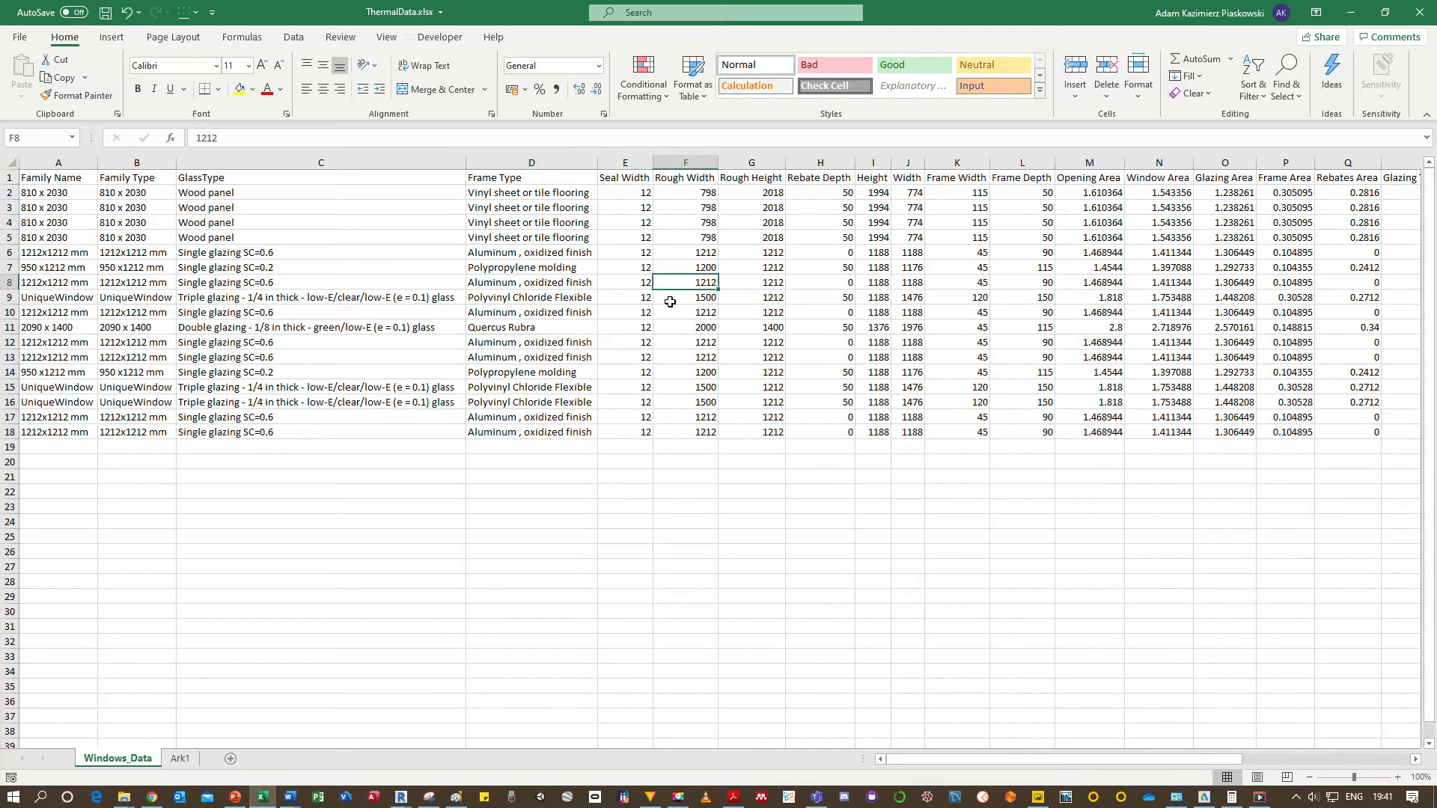
{"action": "key", "text": "Right"}
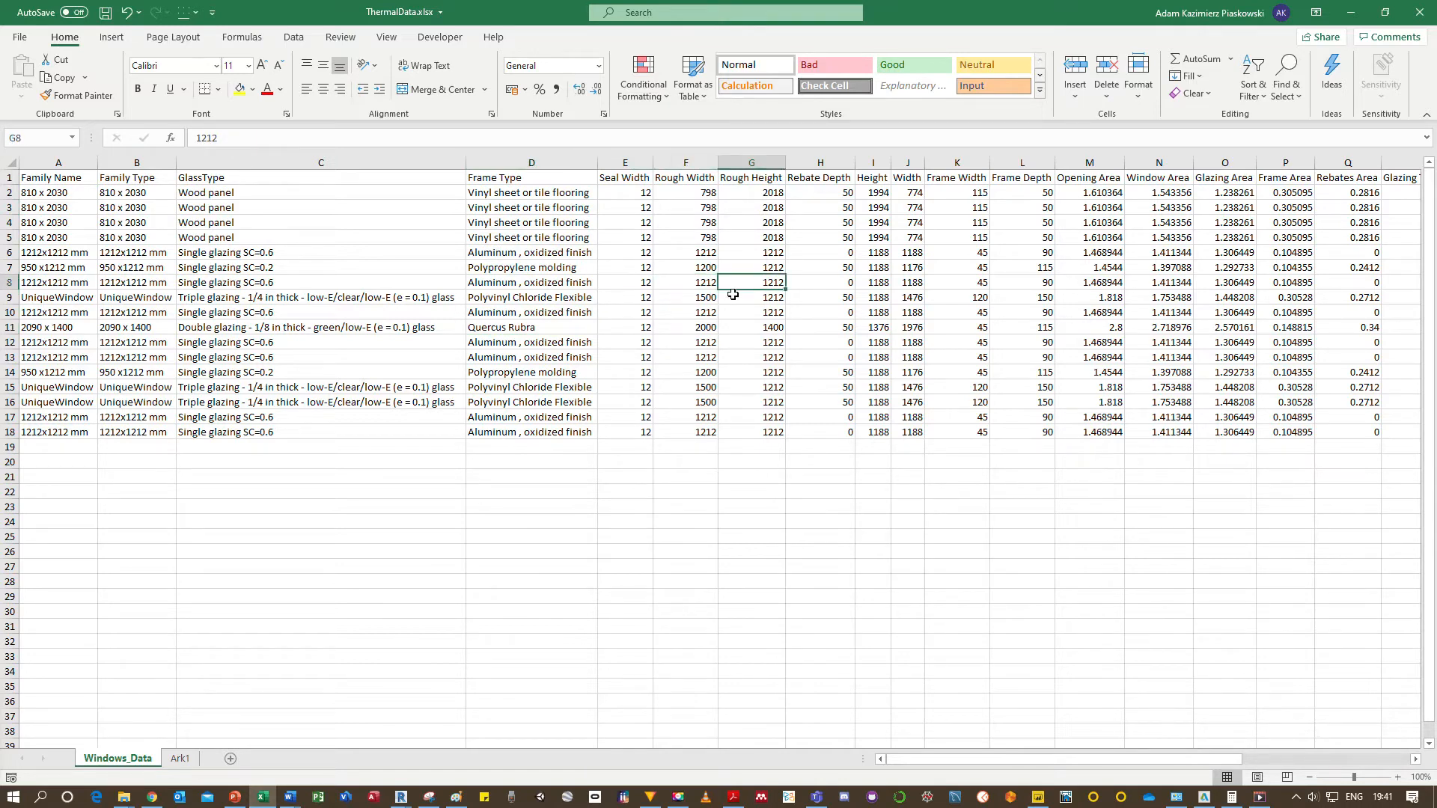
{"action": "key", "text": "Right"}
{"action": "key", "text": "Right"}
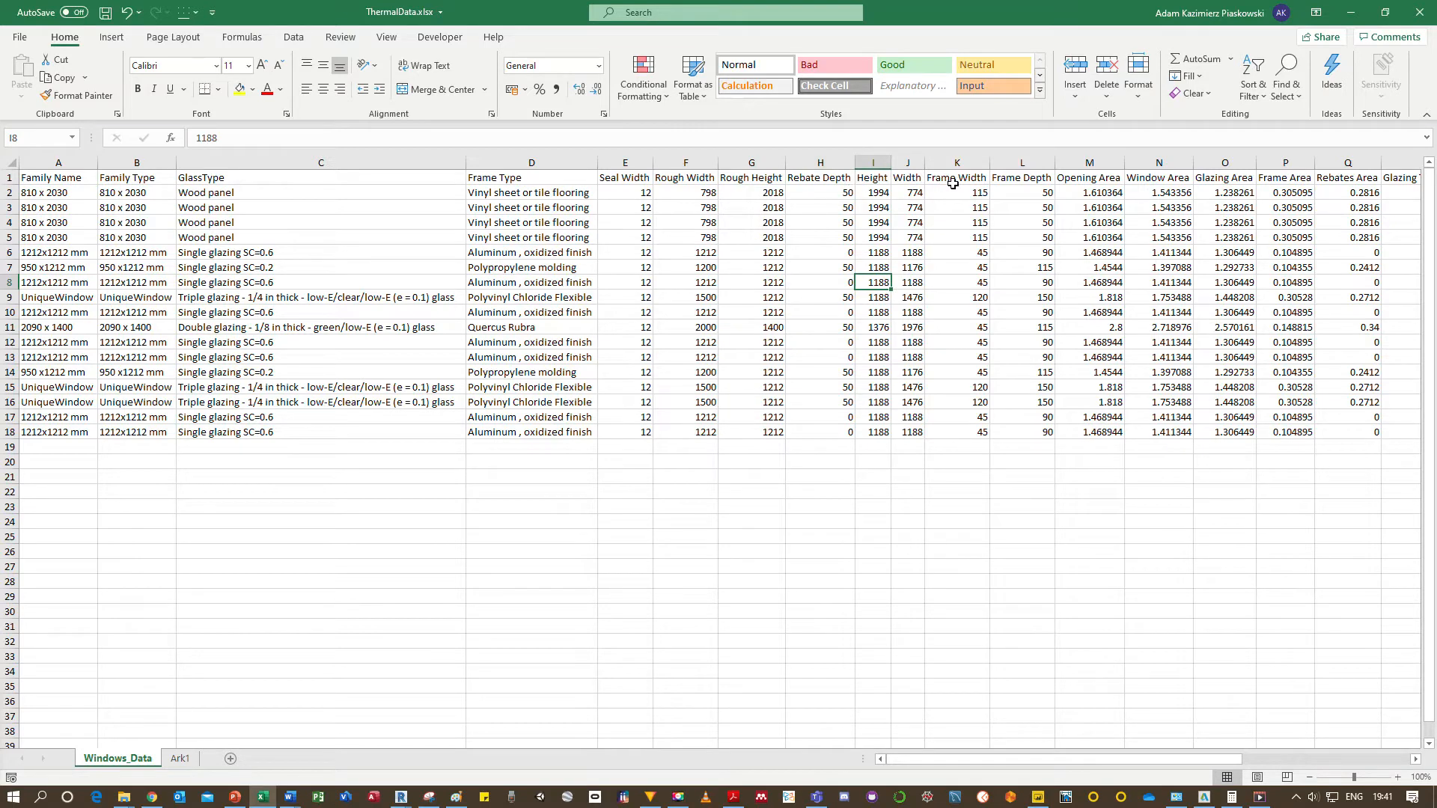
{"action": "key", "text": "Right"}
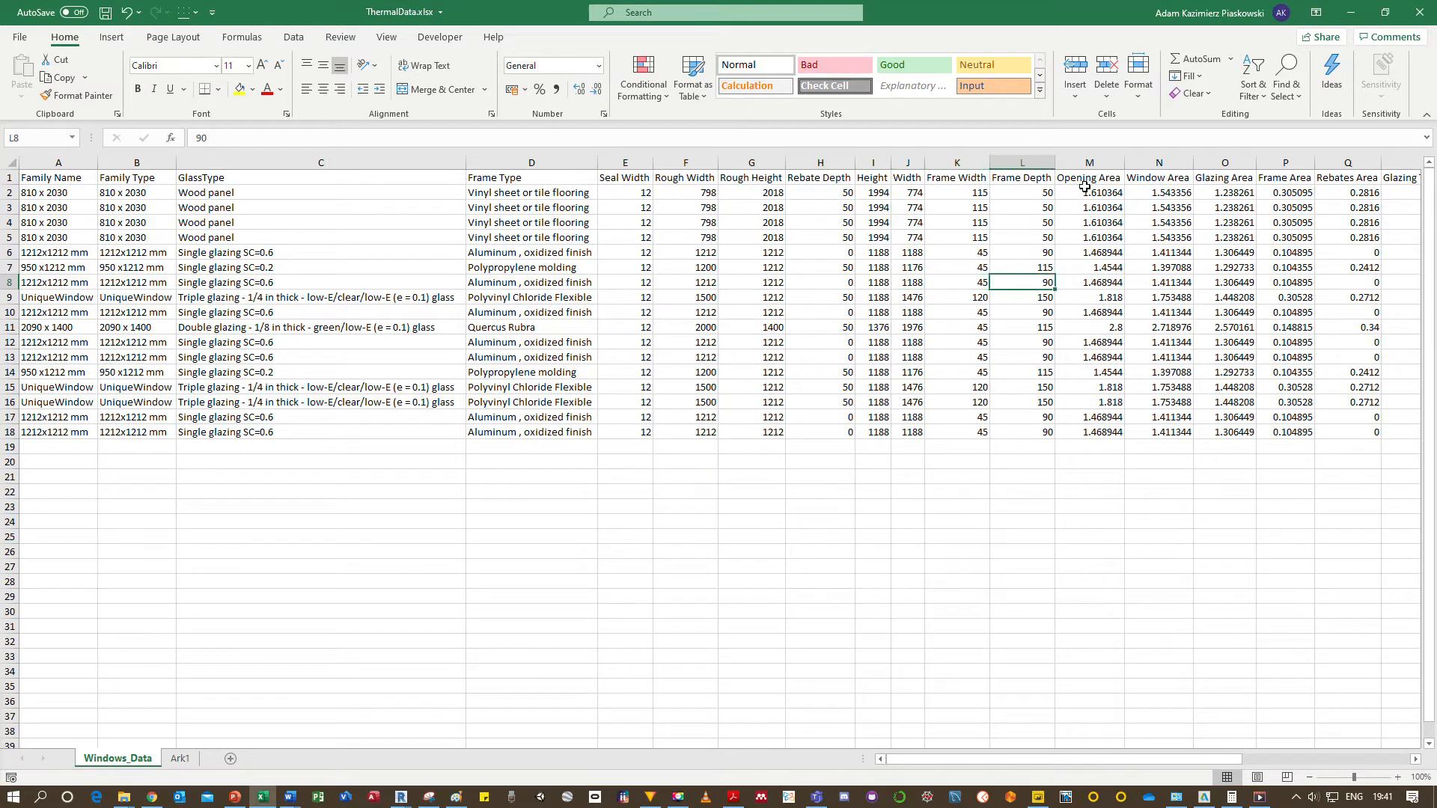
{"action": "key", "text": "Right"}
{"action": "key", "text": "Right"}
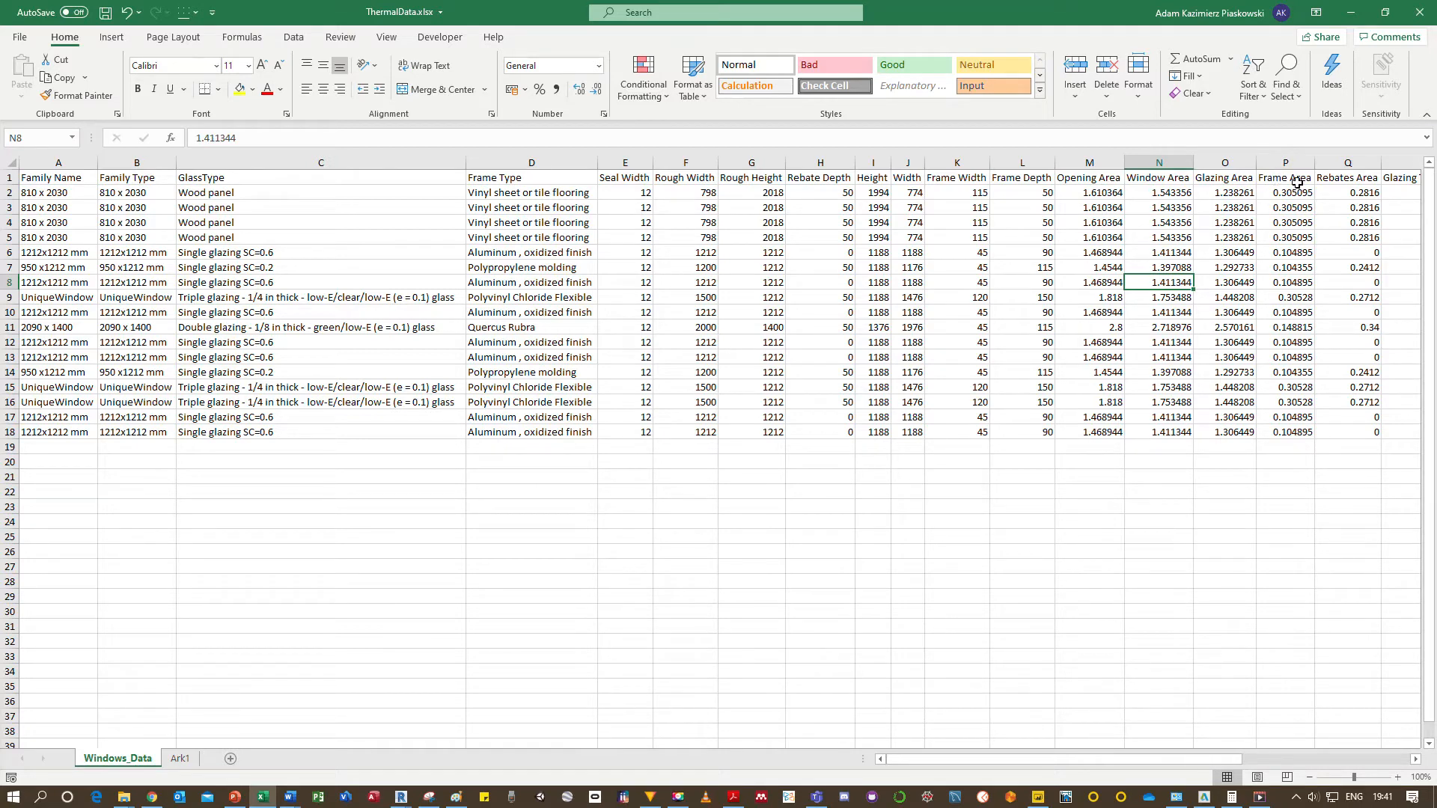
{"action": "key", "text": "Right"}
{"action": "key", "text": "Right"}
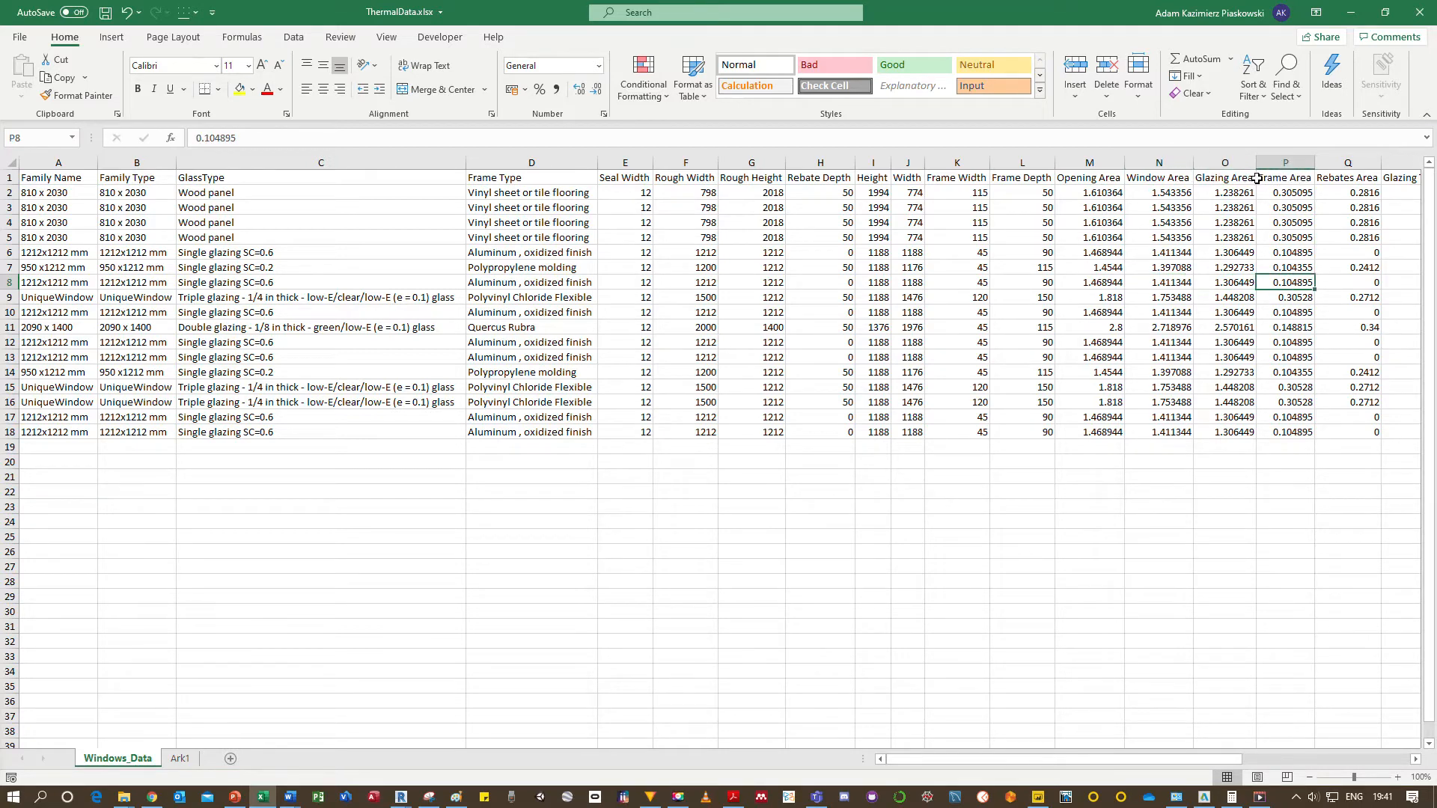
{"action": "key", "text": "Right"}
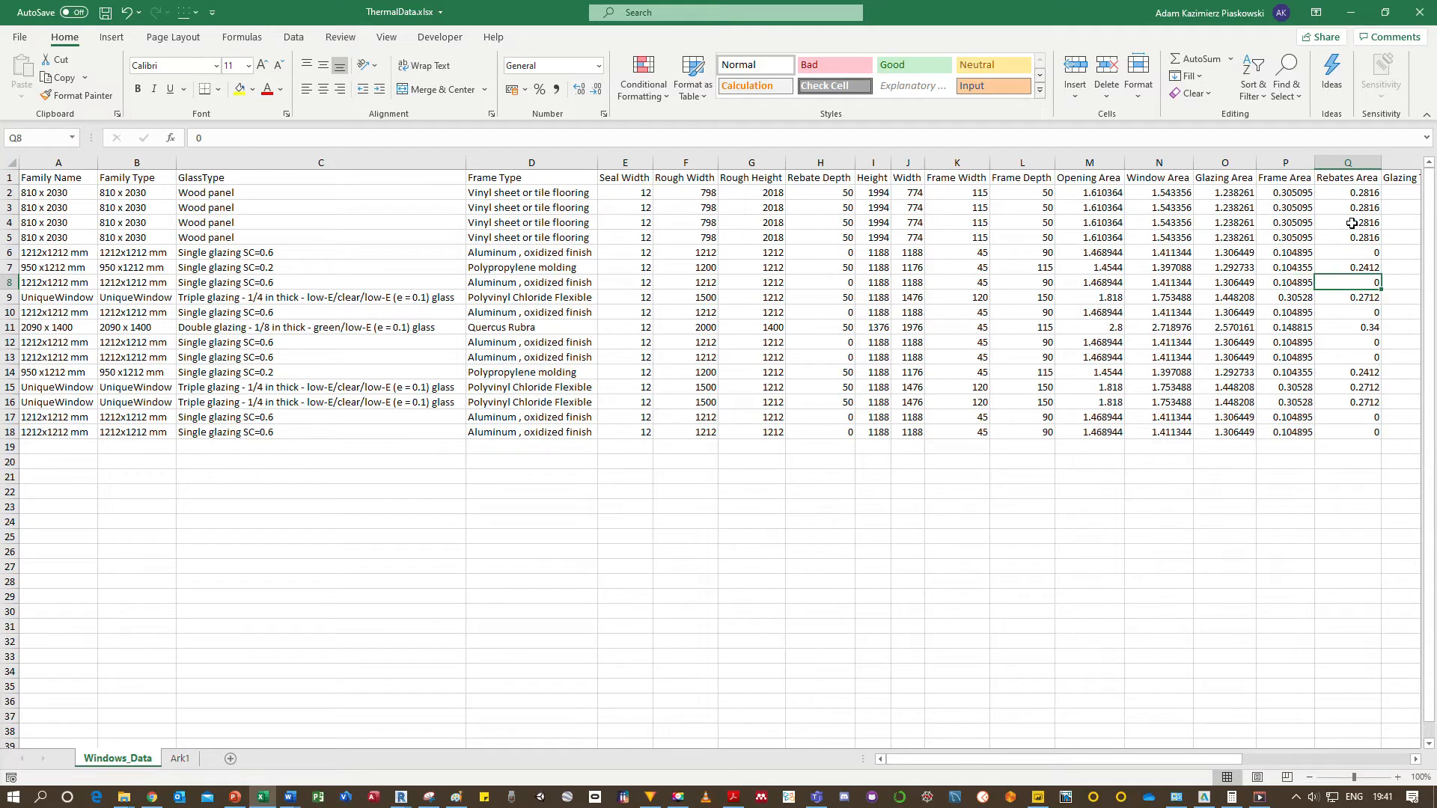
Continue along row 8 through the glazing and frame thermal values to the glazing, frame and total window heat losses.
{"action": "key", "text": "Right"}
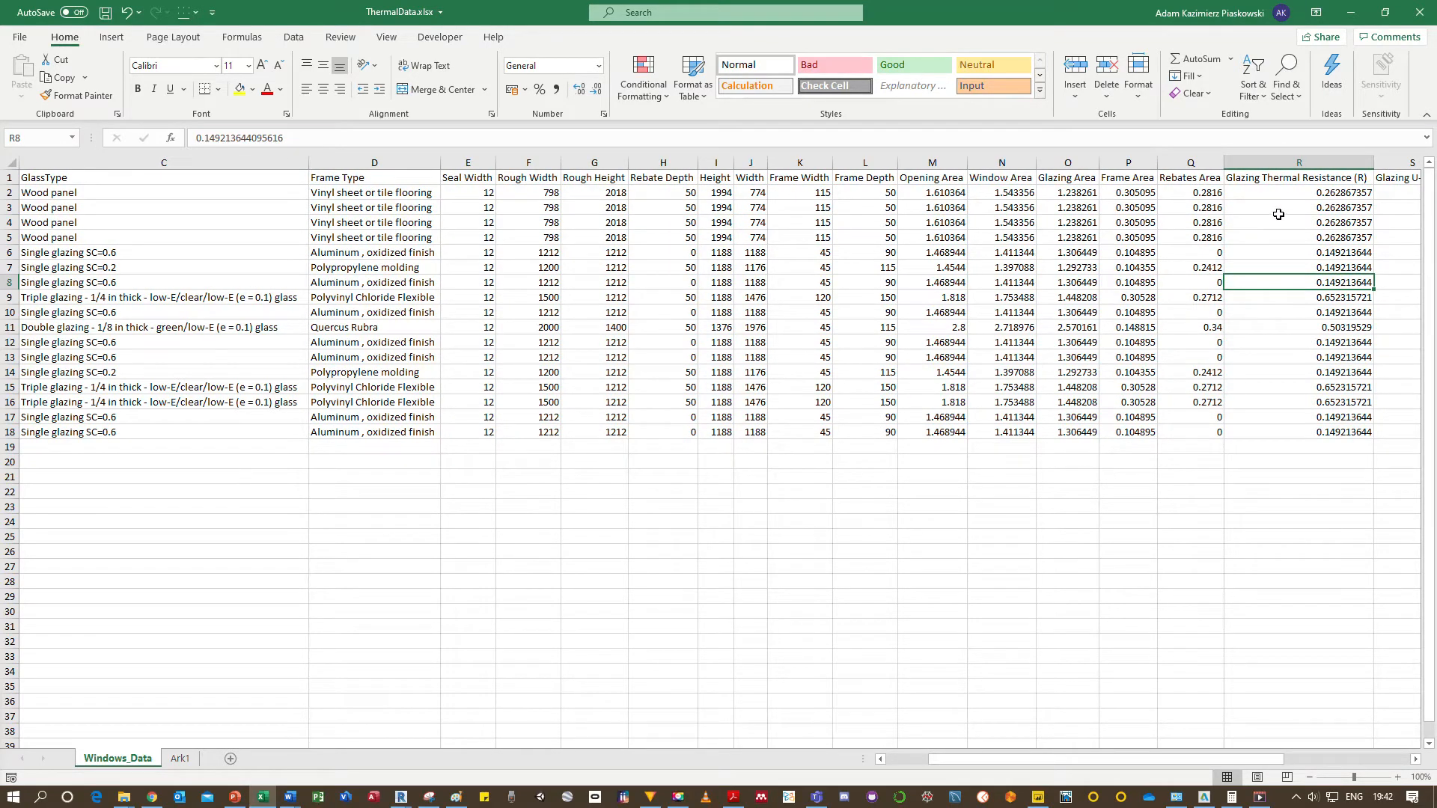
{"action": "key", "text": "Right"}
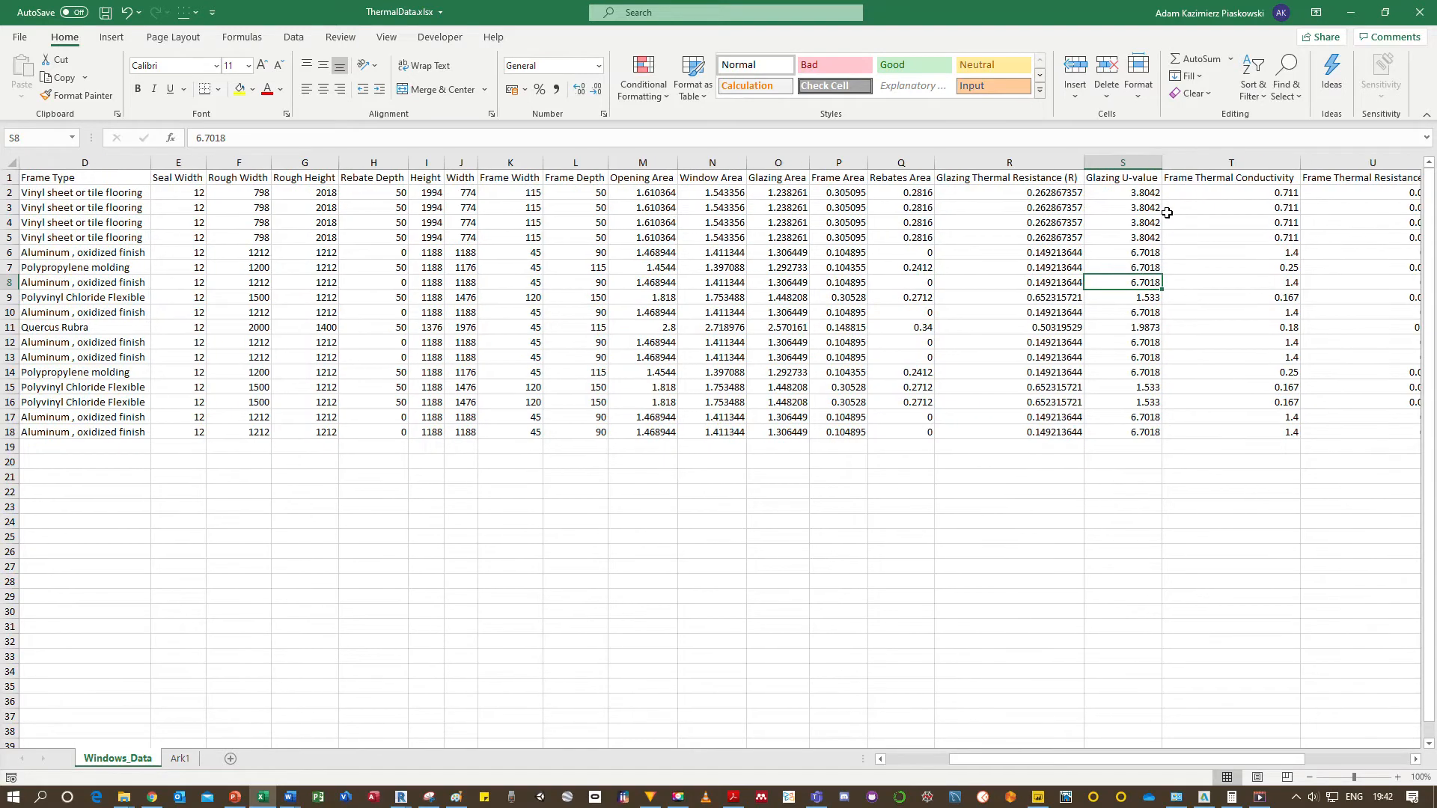
{"action": "key", "text": "Right"}
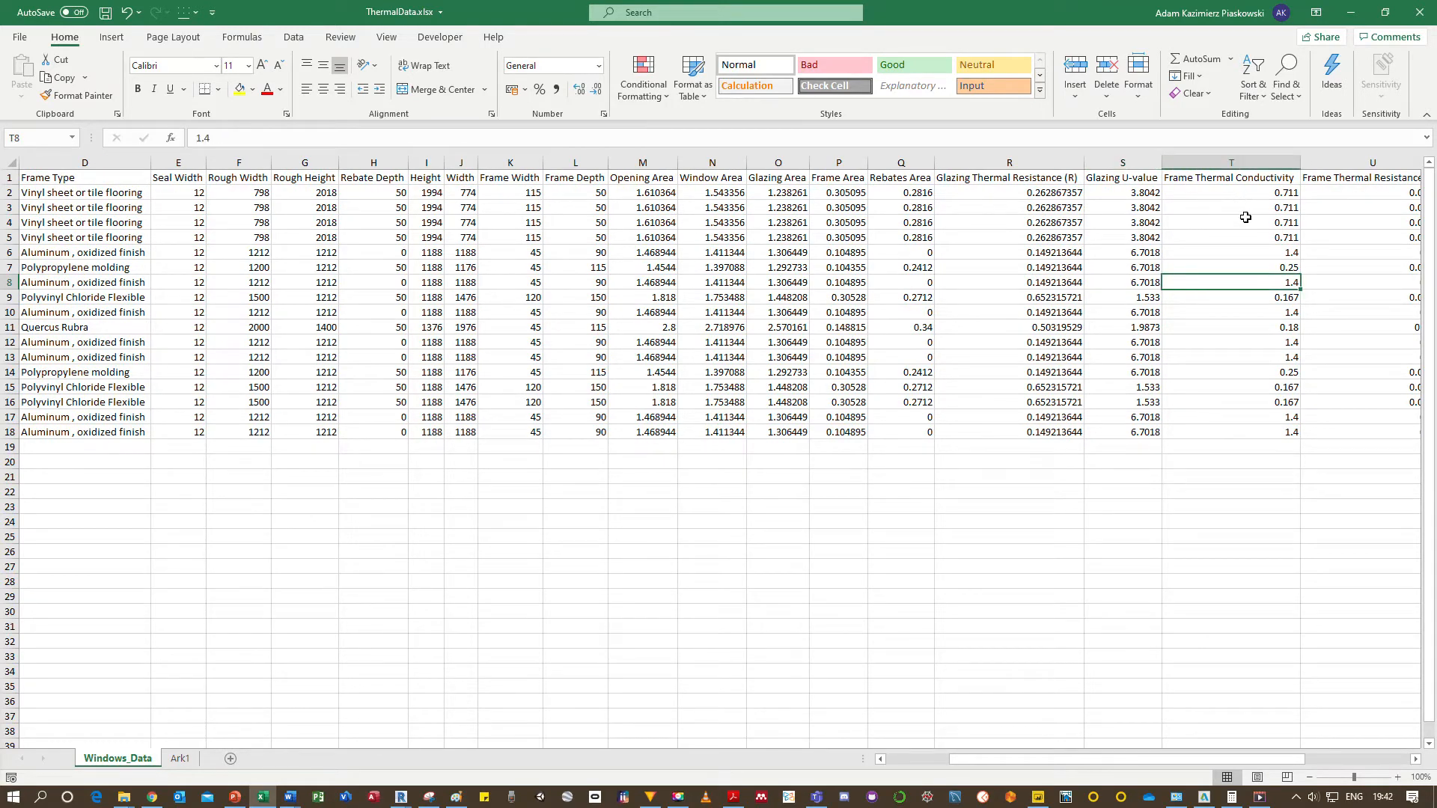
{"action": "key", "text": "Right"}
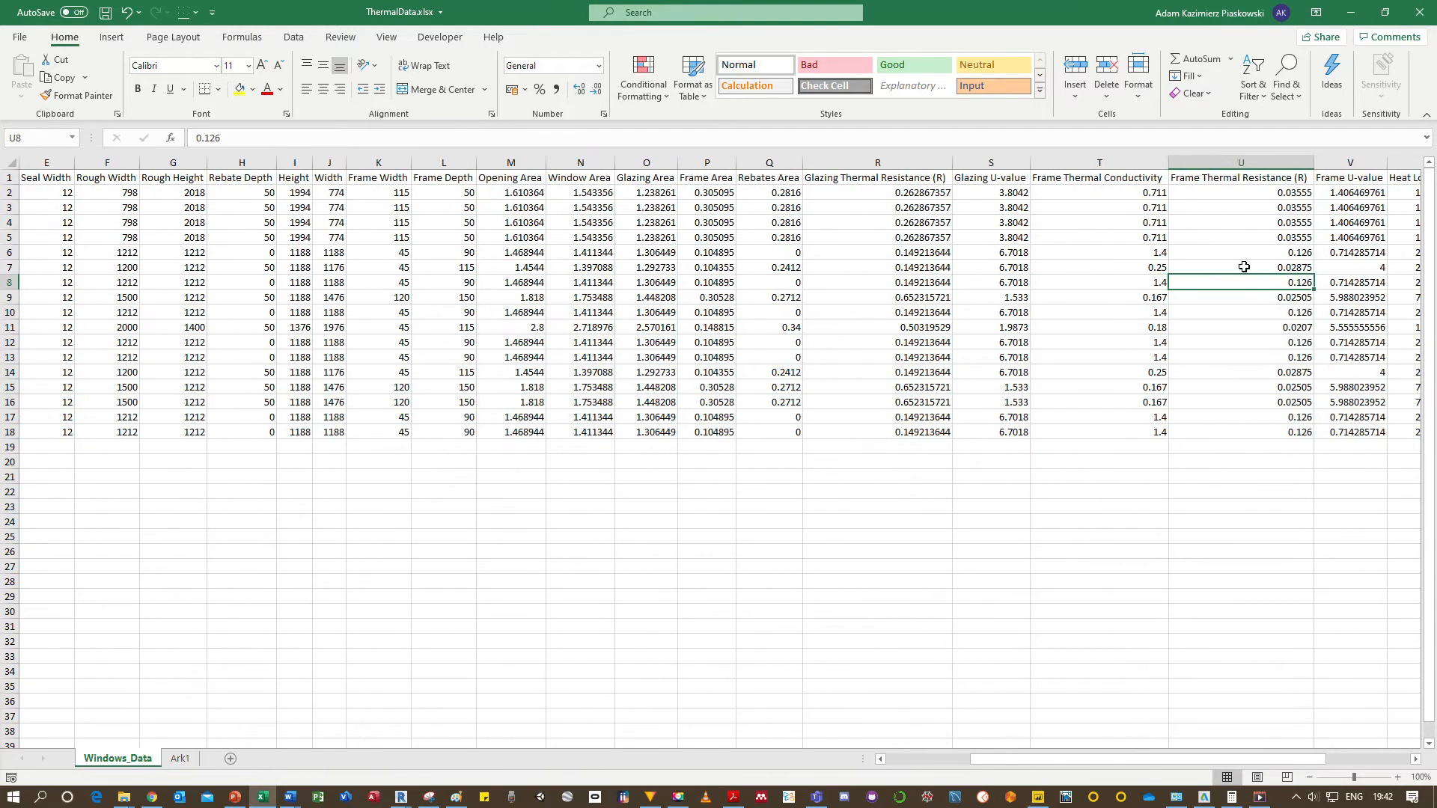
{"action": "key", "text": "Right"}
{"action": "key", "text": "Right"}
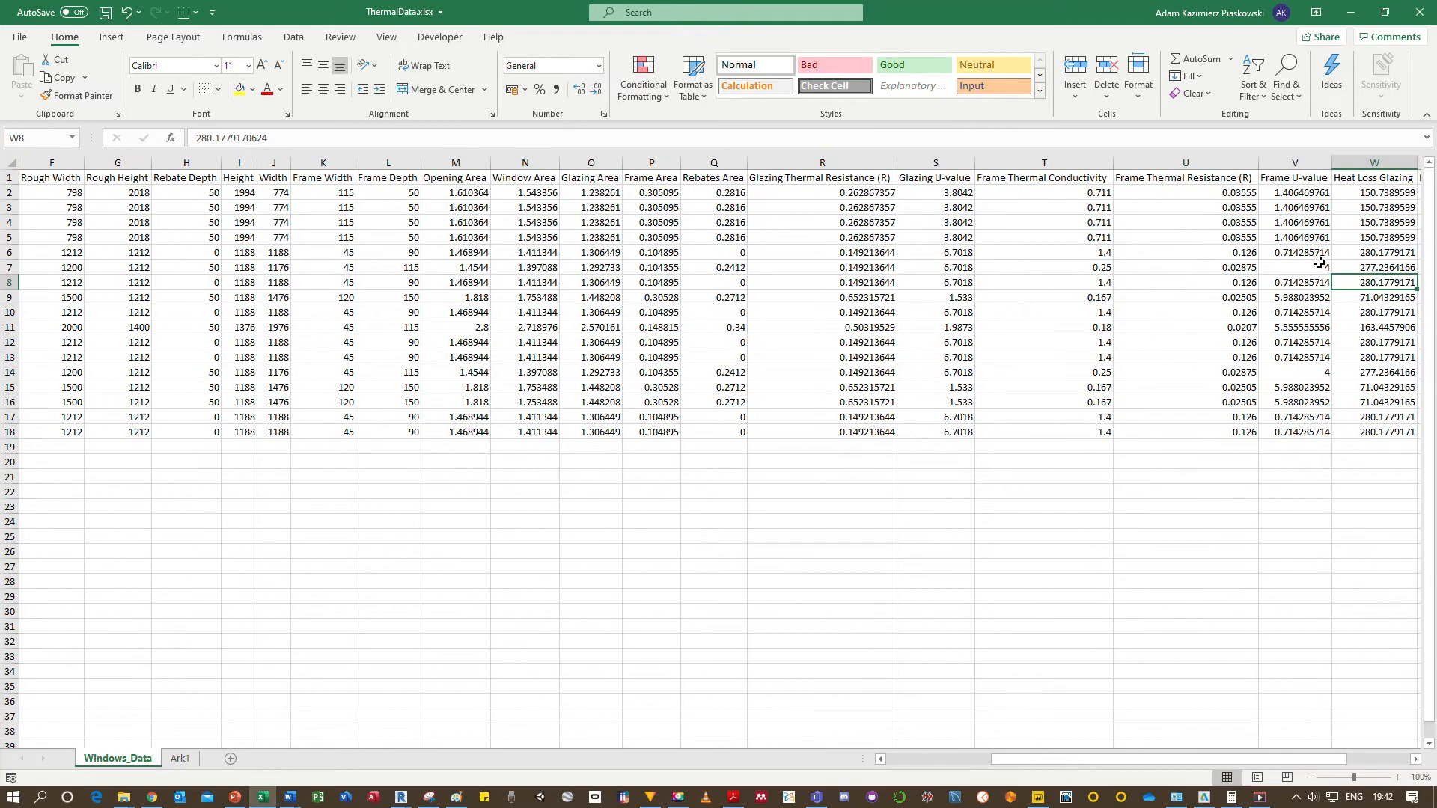
{"action": "key", "text": "Right"}
{"action": "key", "text": "Right"}
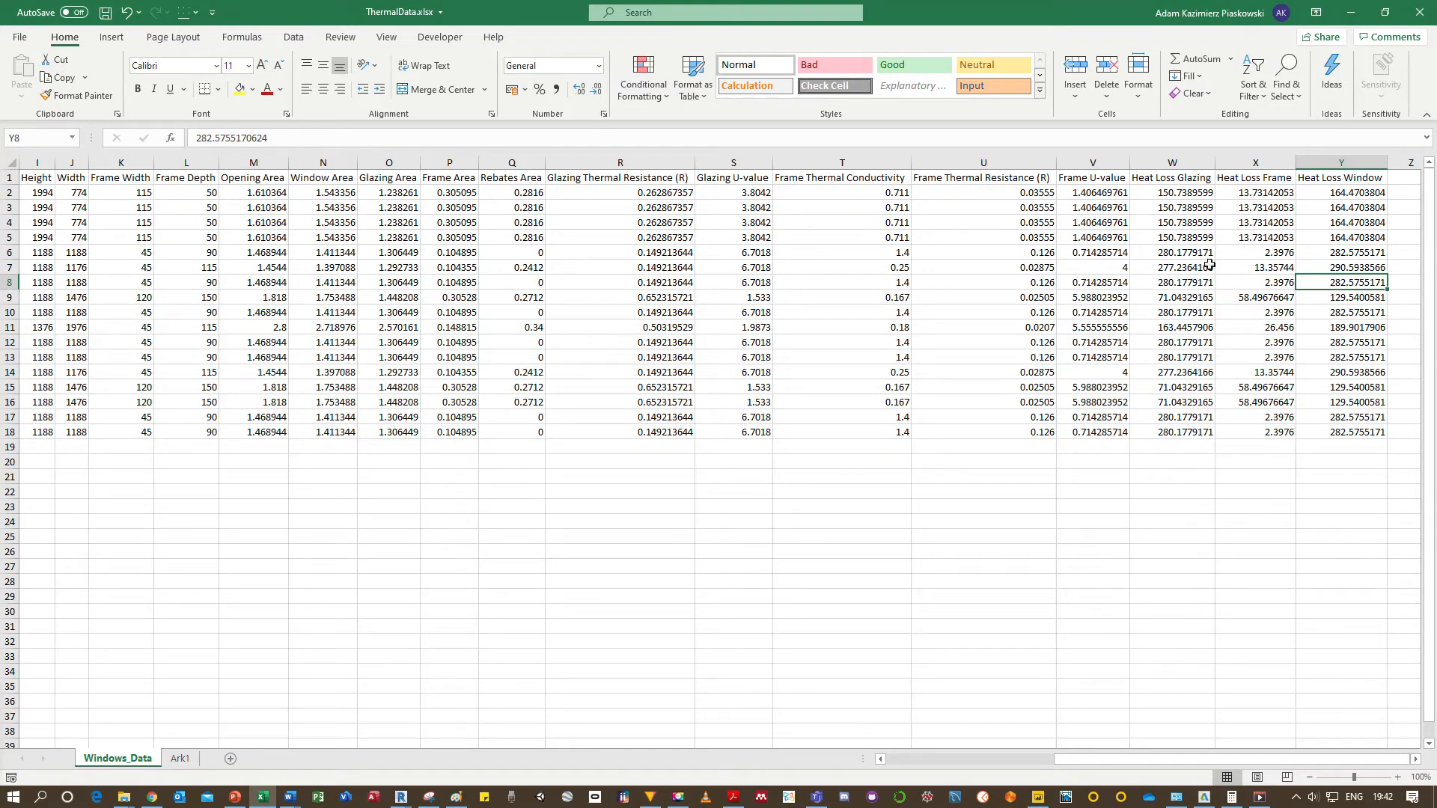
Switch to the WindowsandDoors report in Power BI Desktop and refresh its data.
{"action": "left_click", "coordinate": [1036, 796]}
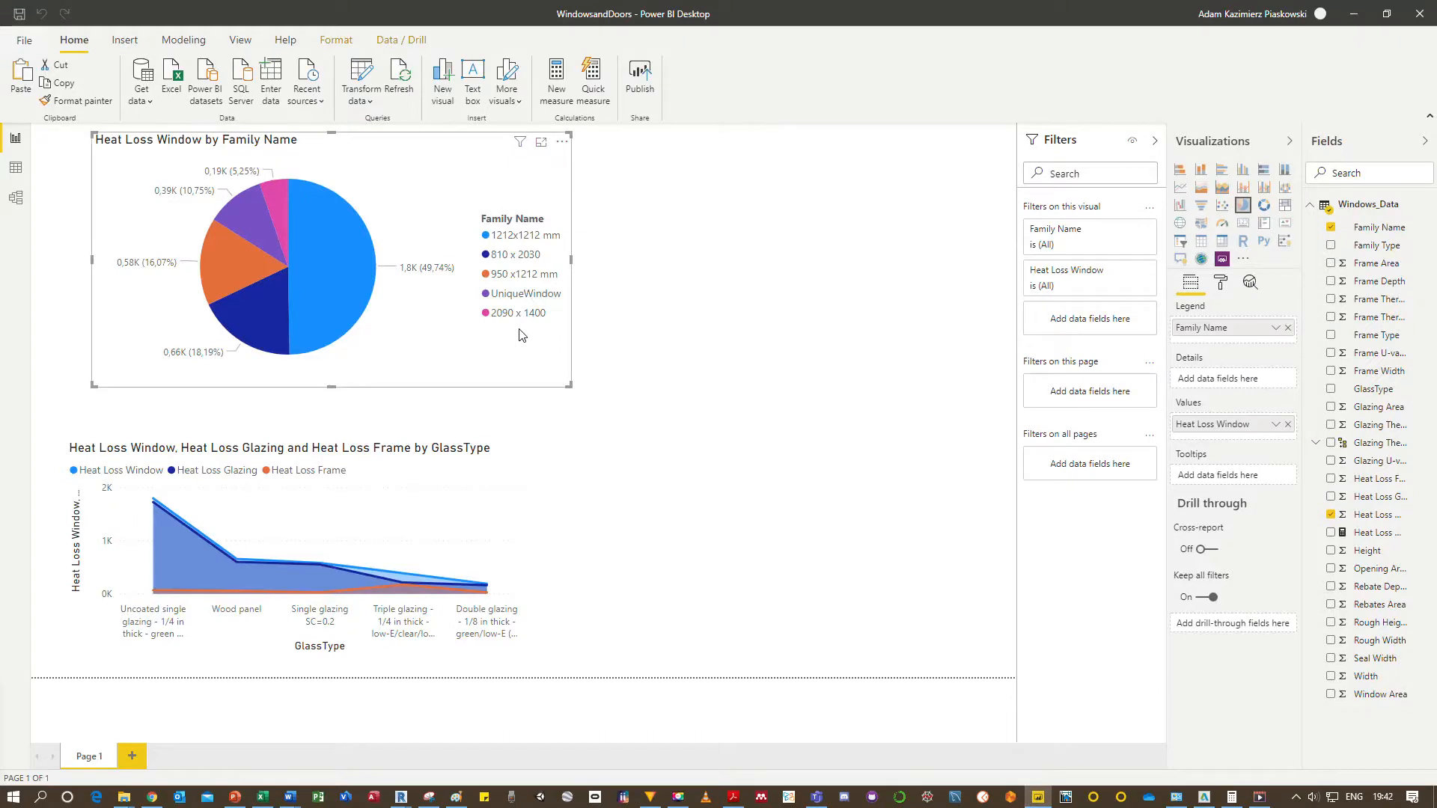
{"action": "left_click", "coordinate": [593, 341]}
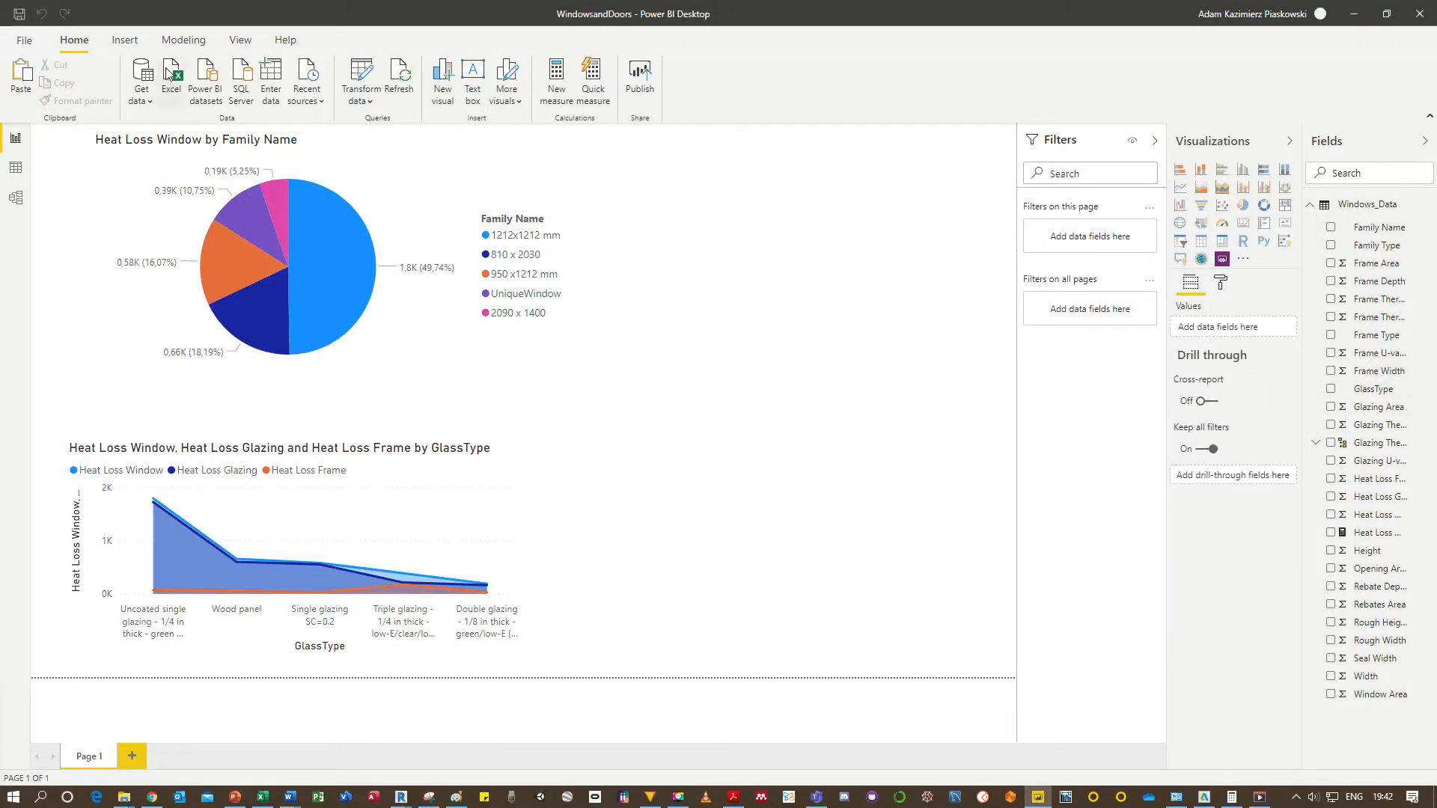
{"action": "left_click", "coordinate": [410, 90]}
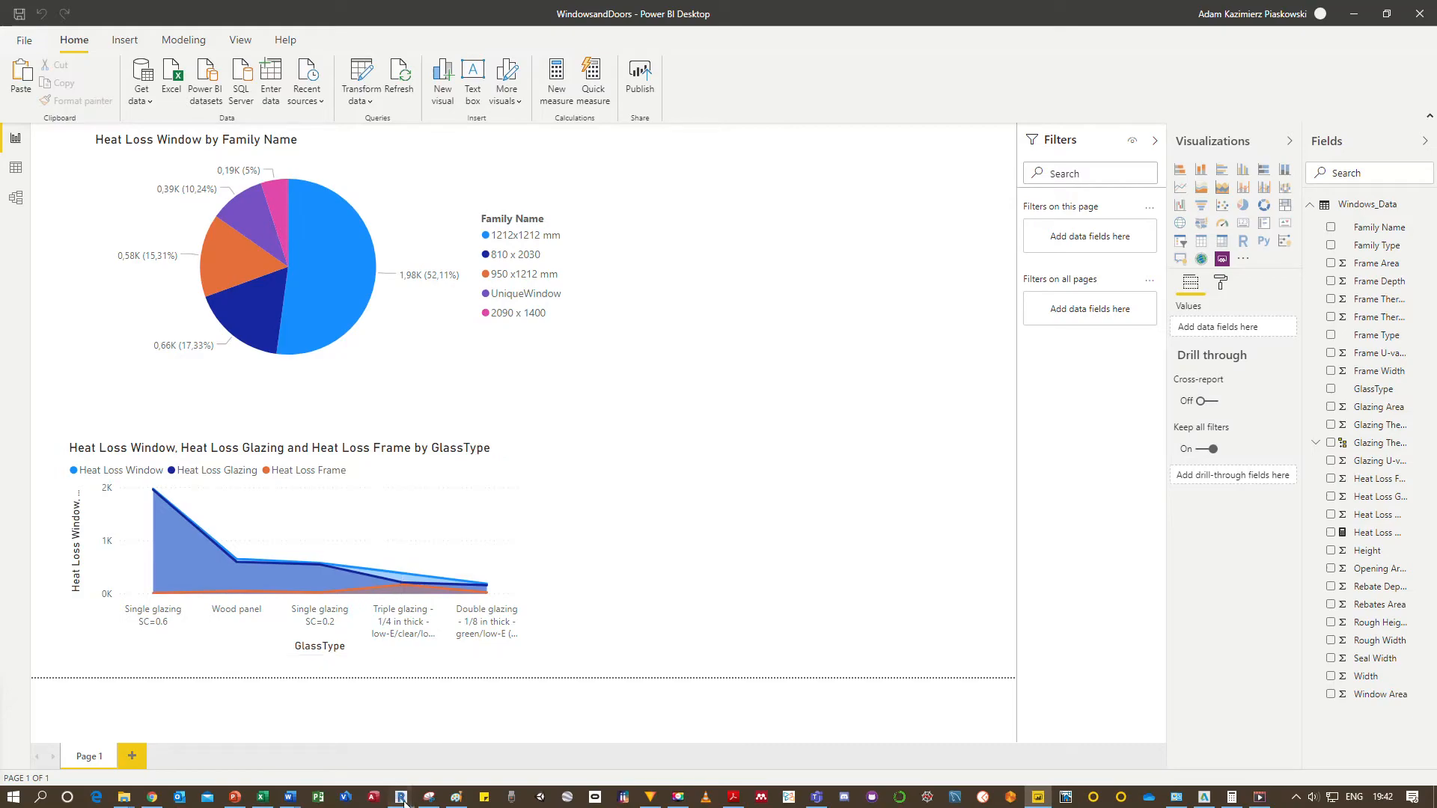
Return to the Revit 3D view and delete the two windows between the building corner and the exterior doors.
{"action": "mouse_move", "coordinate": [401, 796]}
{"action": "left_click", "coordinate": [439, 759]}
{"action": "key", "text": "alt+Tab"}
{"action": "mouse_move", "coordinate": [398, 799]}
{"action": "left_click", "coordinate": [325, 738]}
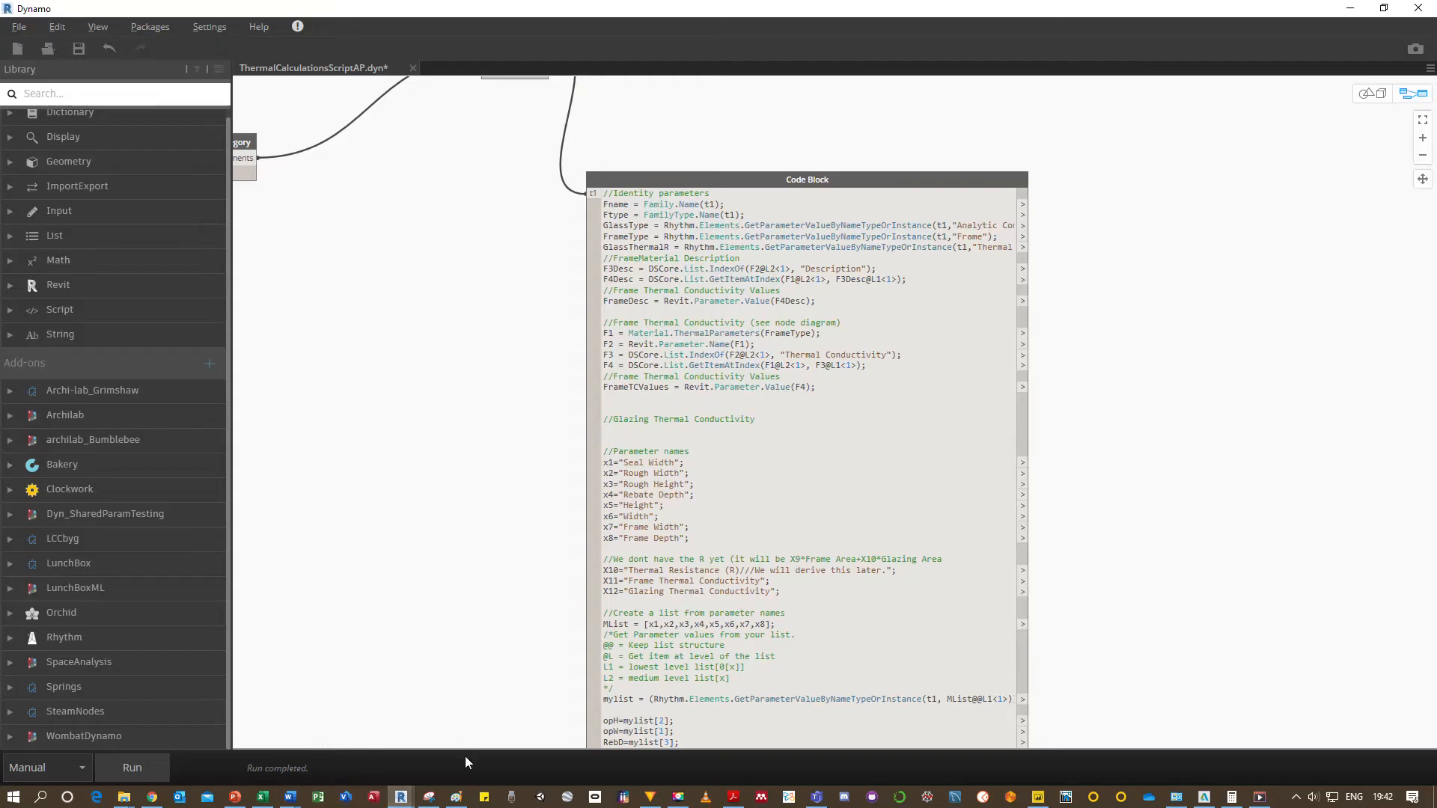
{"action": "left_click", "coordinate": [1350, 8]}
{"action": "left_click", "coordinate": [927, 527]}
{"action": "left_click", "coordinate": [926, 567]}
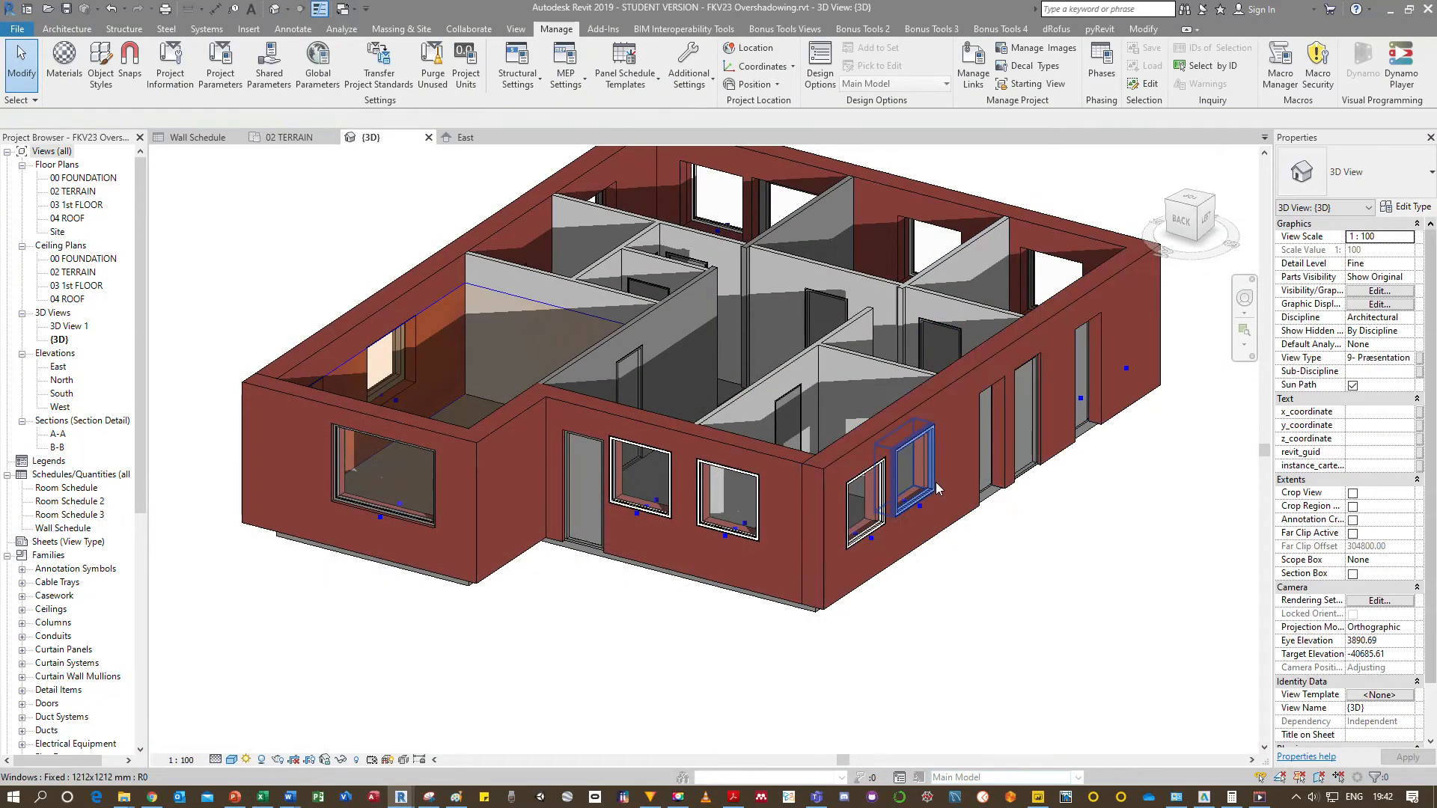
{"action": "left_click", "coordinate": [882, 494]}
{"action": "key", "text": "Delete"}
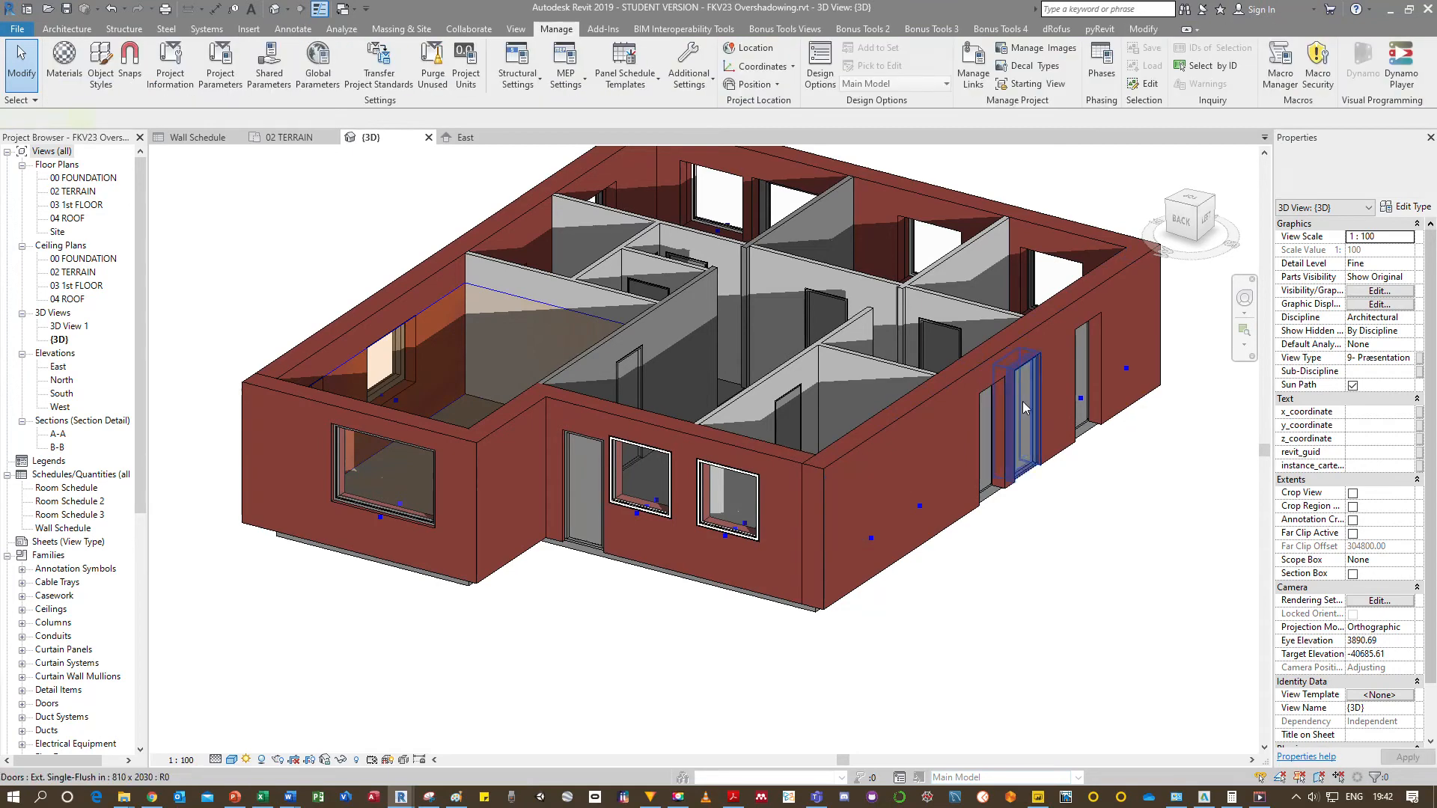
Delete the middle exterior door of the three-door wall, the 950 x1212 mm window nearest the far corner, and the large window in the projecting front wall.
{"action": "left_click", "coordinate": [1034, 390]}
{"action": "key", "text": "Delete"}
{"action": "left_click", "coordinate": [1050, 272]}
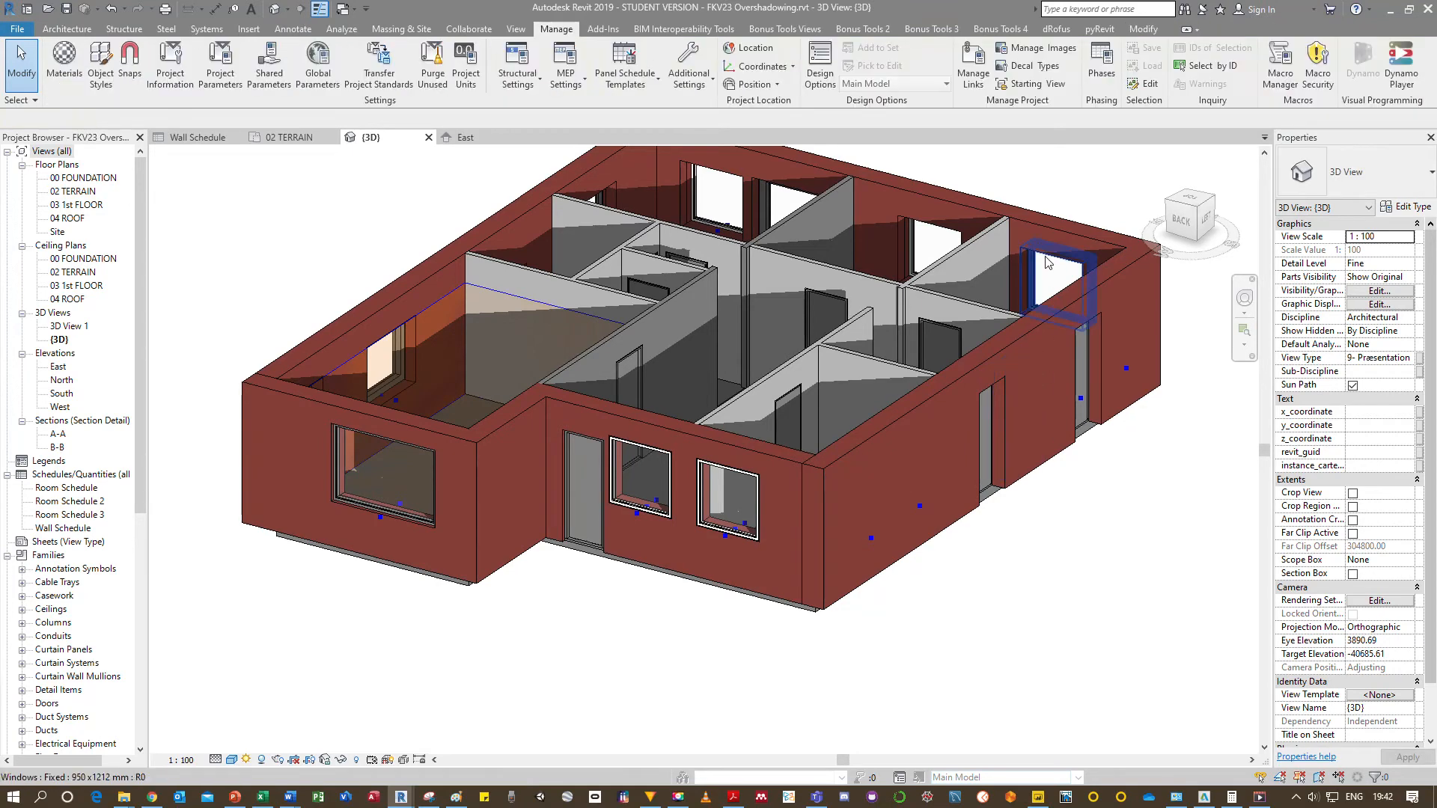
{"action": "key", "text": "Delete"}
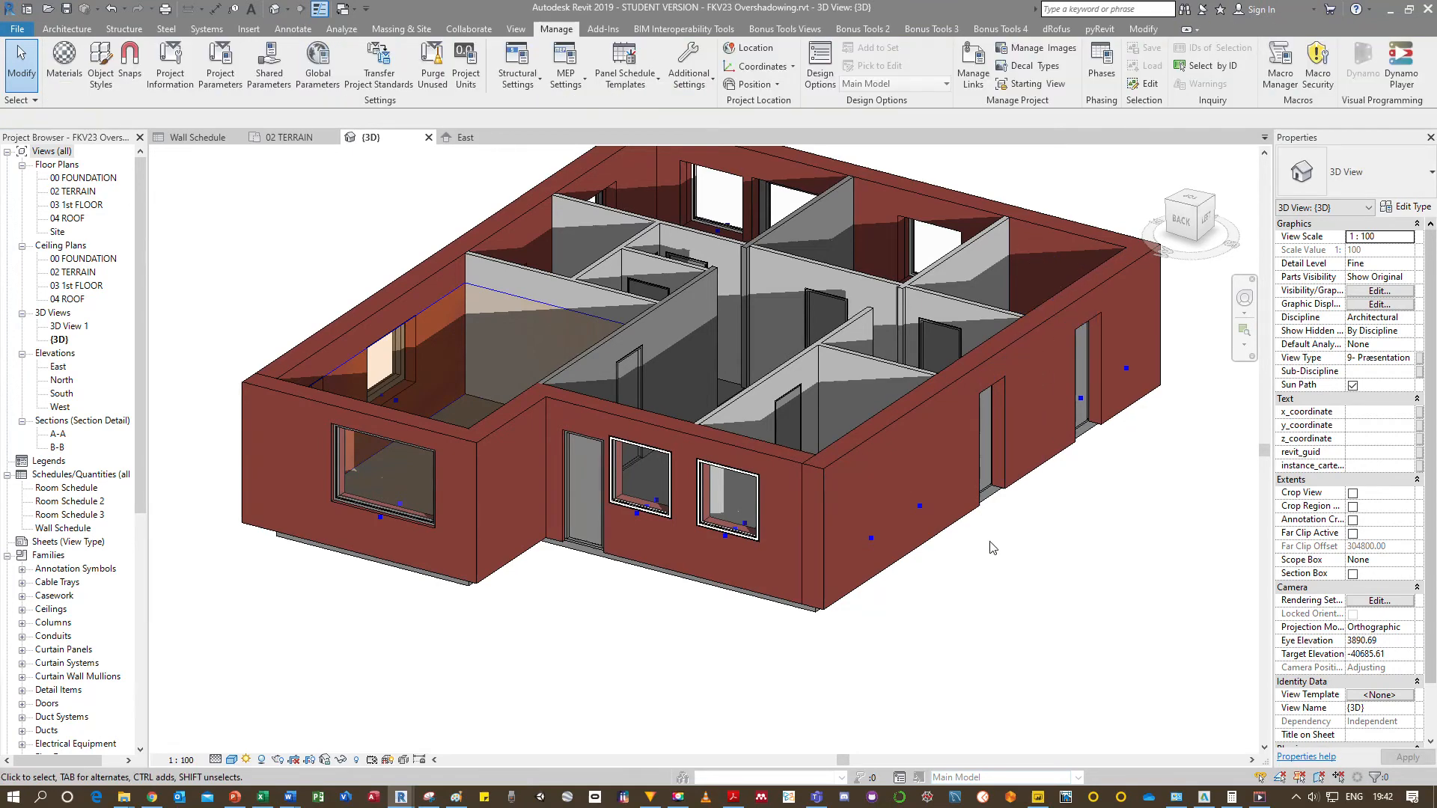
{"action": "left_click", "coordinate": [427, 454]}
{"action": "key", "text": "Delete"}
Change the UniqueWindow in the large room's side wall to another Fixed window type.
{"action": "left_click", "coordinate": [405, 356]}
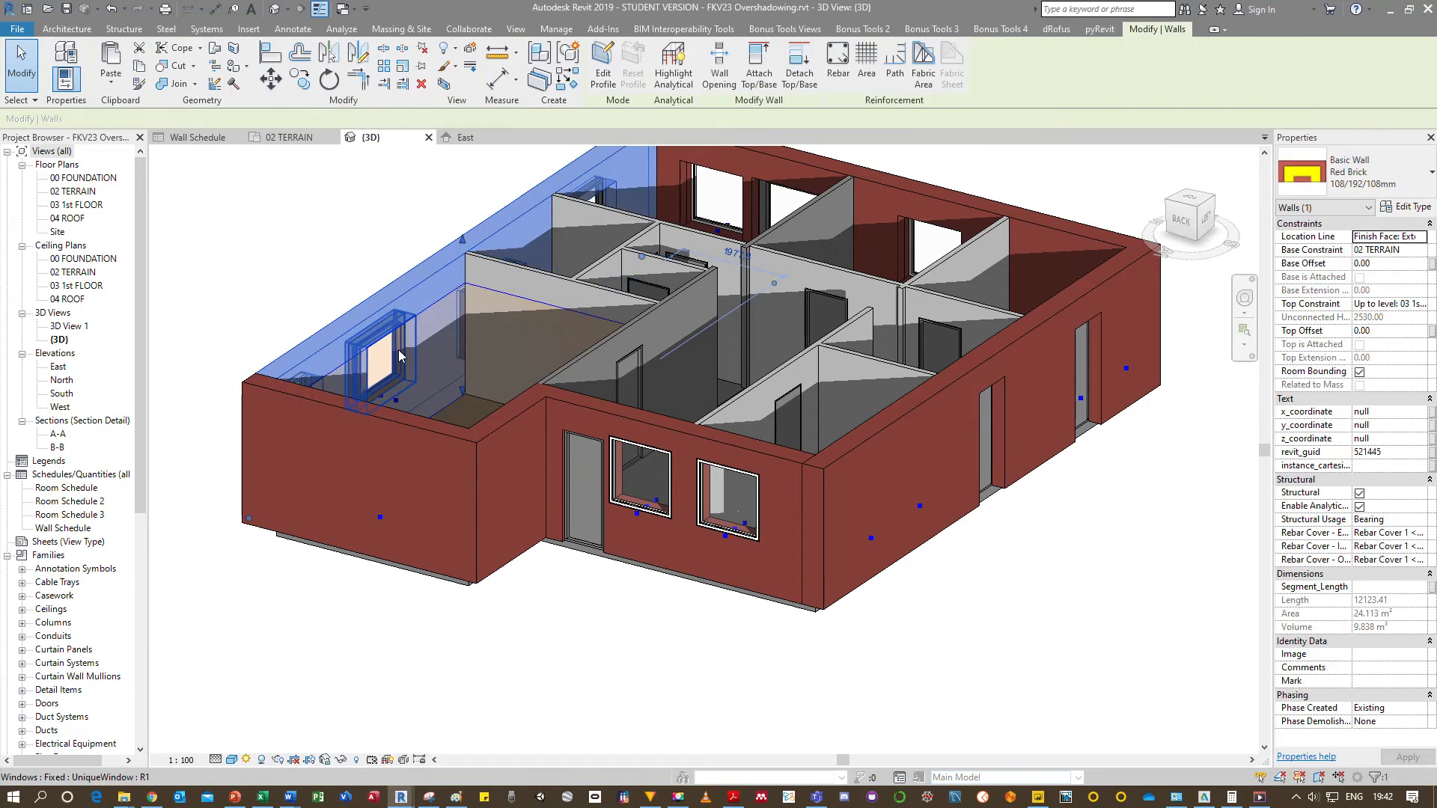
{"action": "left_click", "coordinate": [402, 365]}
{"action": "left_click", "coordinate": [1382, 176]}
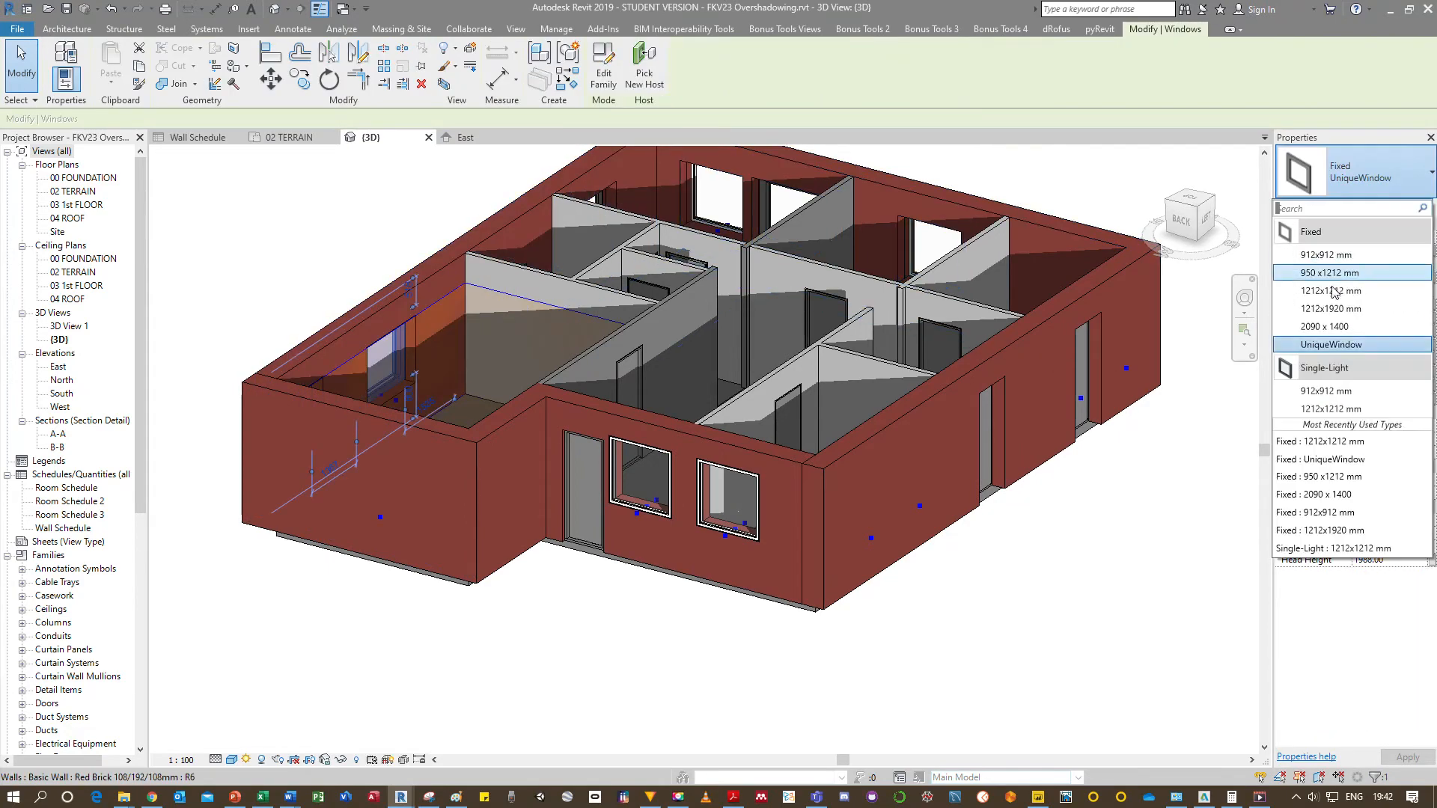
{"action": "left_click", "coordinate": [1317, 339]}
{"action": "left_click", "coordinate": [1023, 583]}
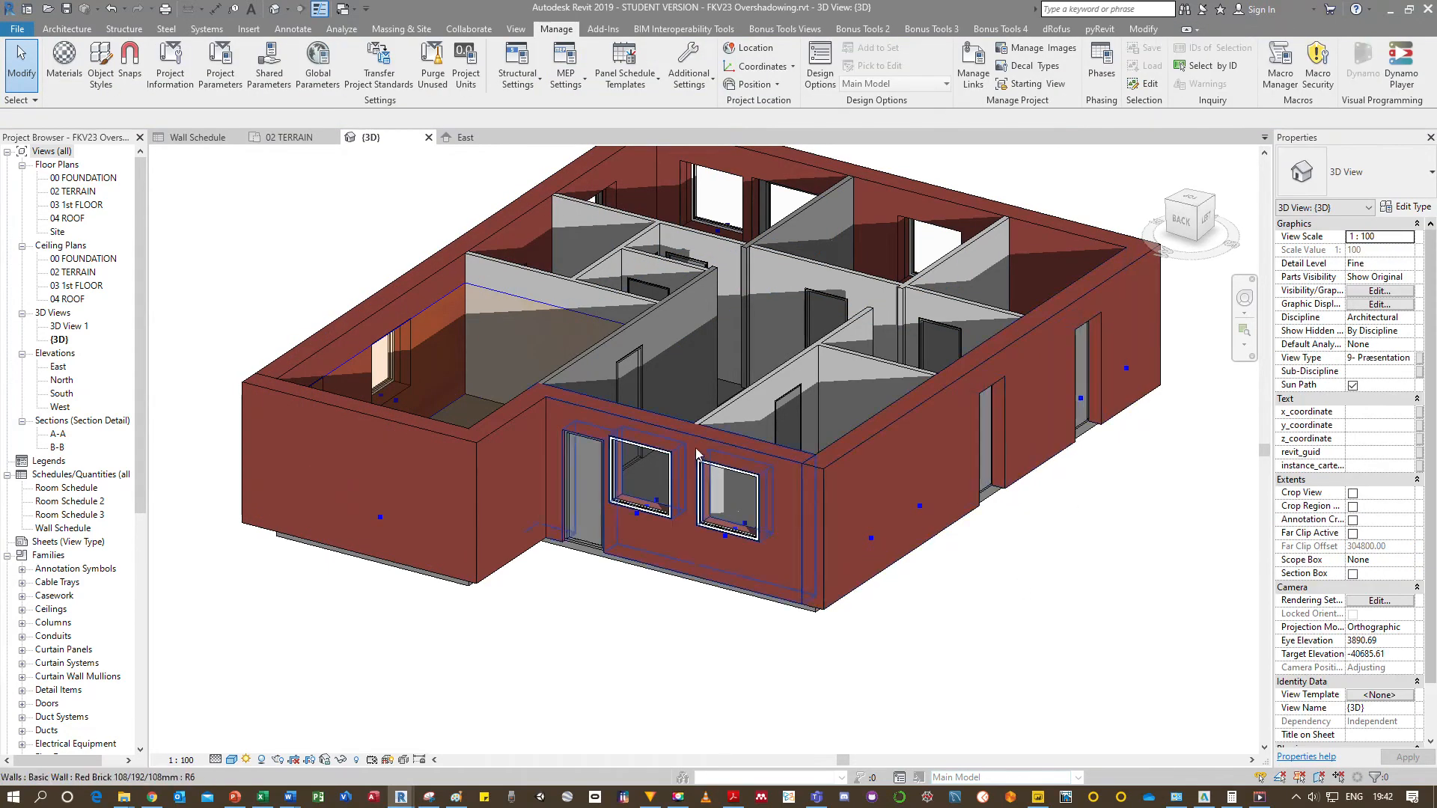
Rerun the ThermalCalculationsScriptAP graph in Dynamo, and refresh the WindowsandDoors report data in Power BI Desktop.
{"action": "mouse_move", "coordinate": [401, 796]}
{"action": "left_click", "coordinate": [322, 741]}
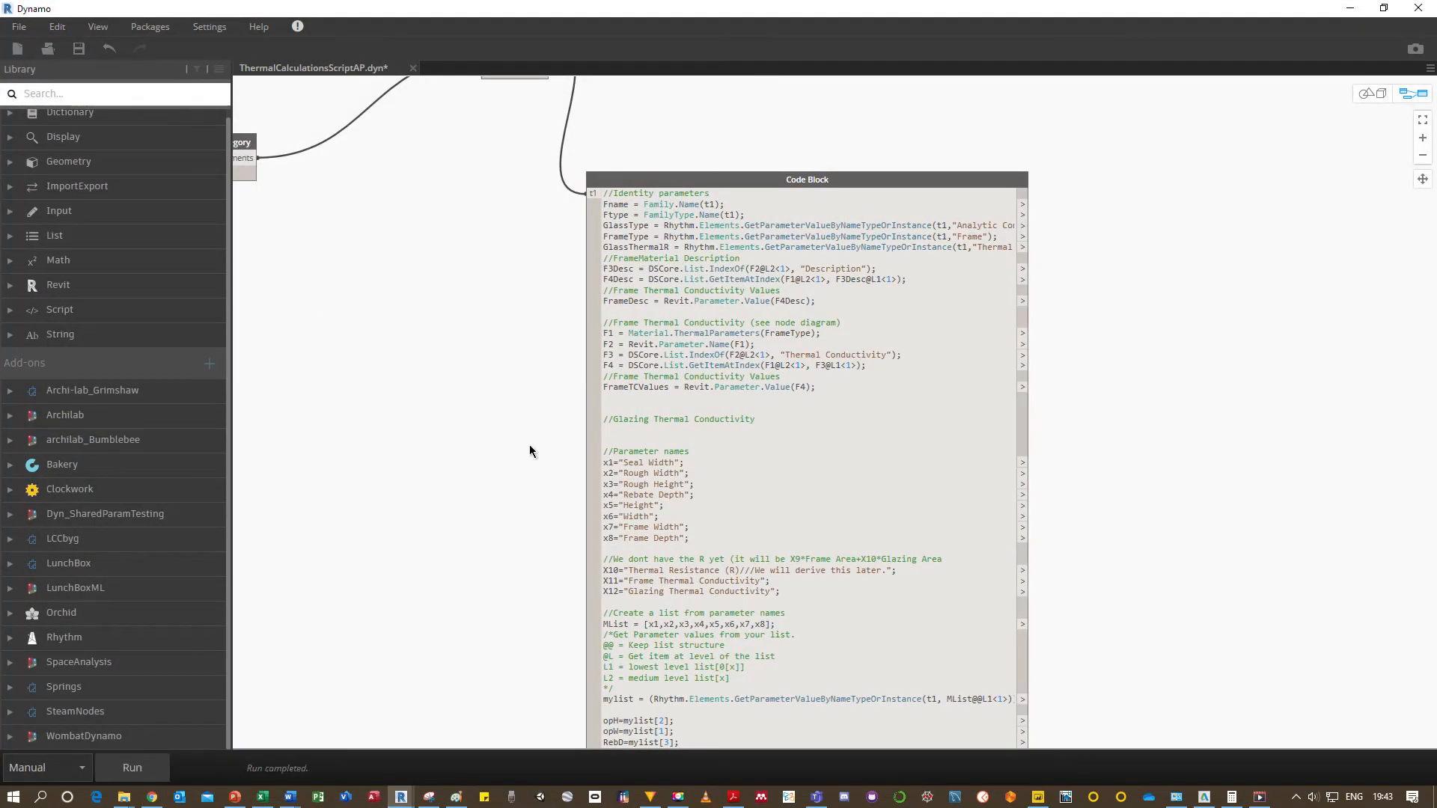
{"action": "left_click", "coordinate": [1038, 796]}
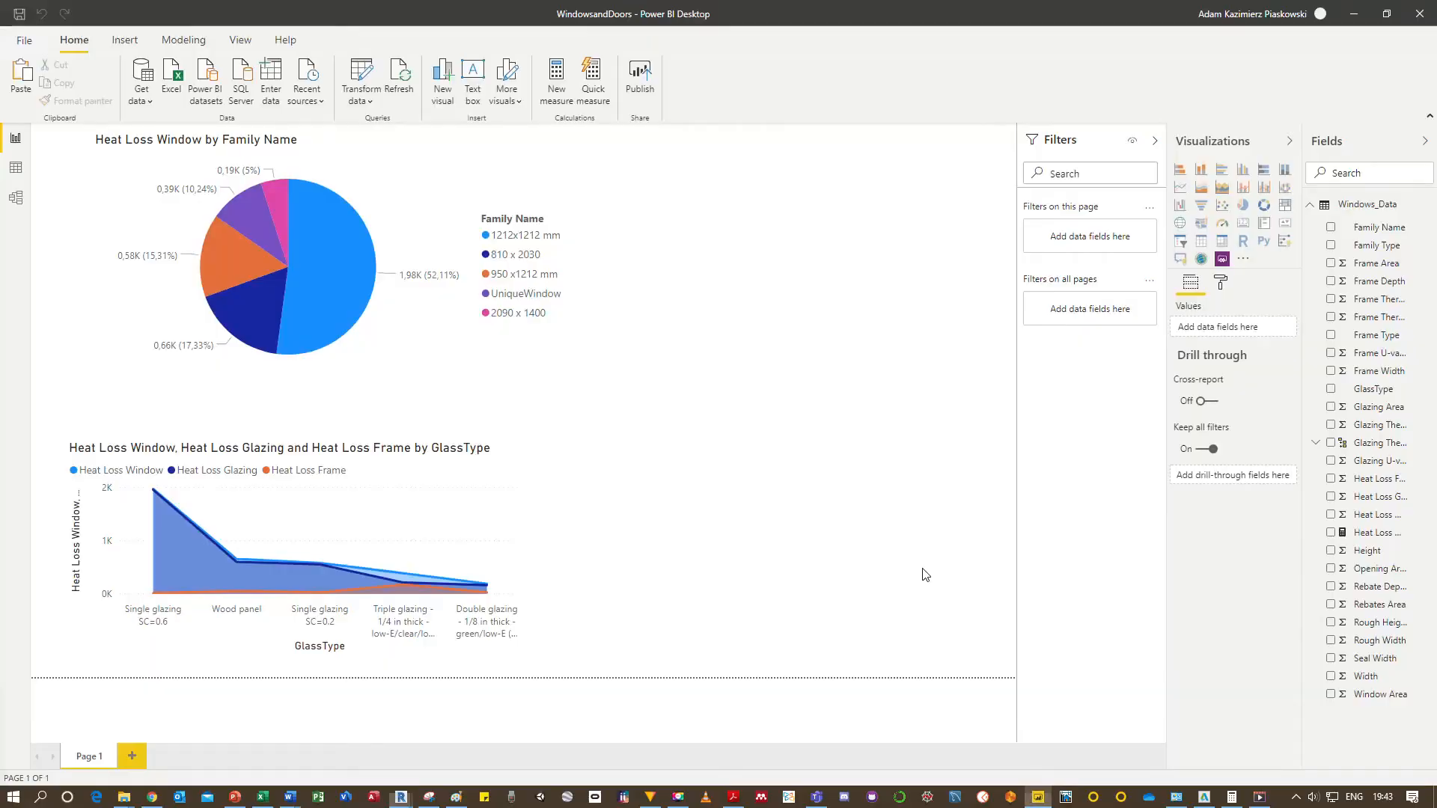
{"action": "left_click", "coordinate": [402, 83]}
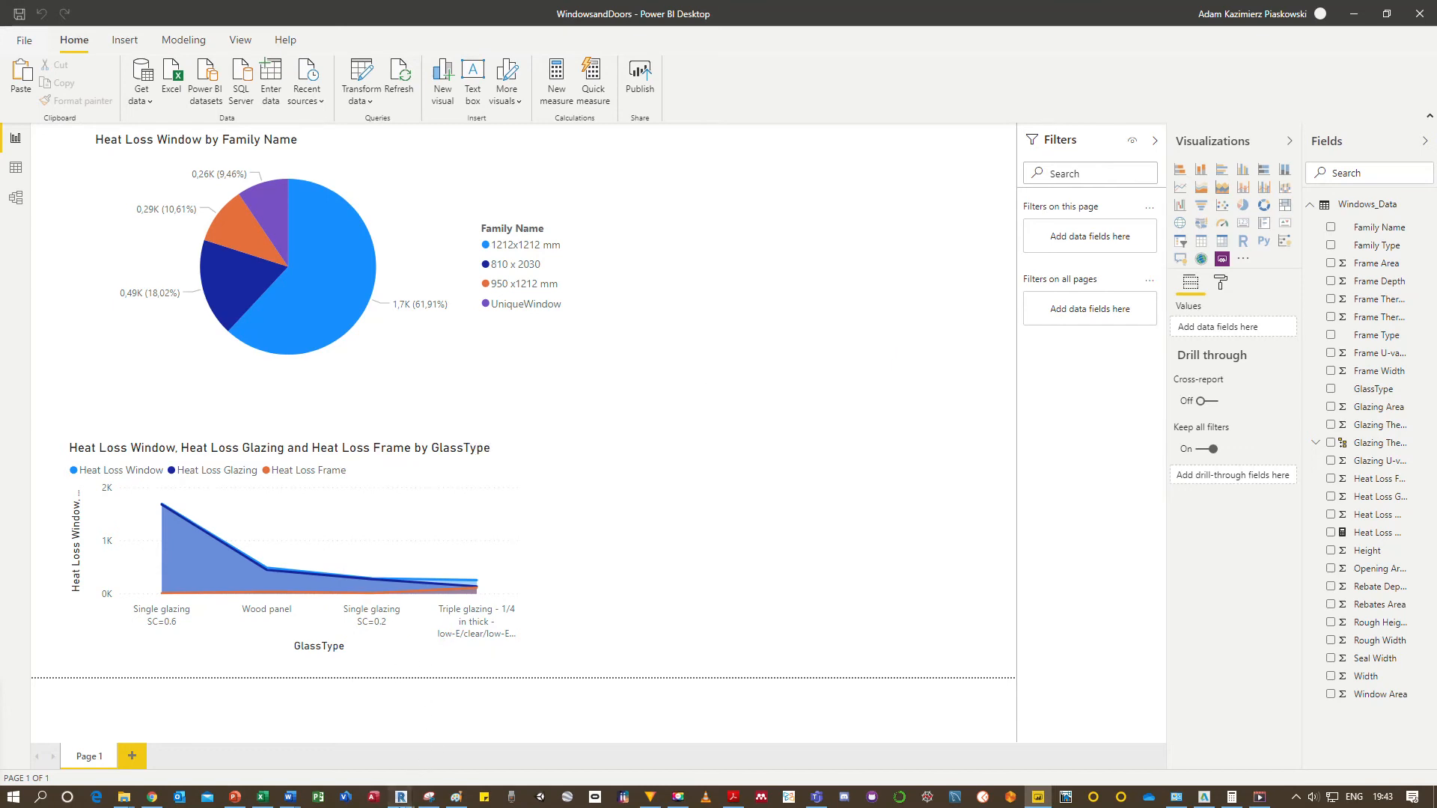
Return to the Revit 3D view and examine the modified building's walls, windows and doors from several sides.
{"action": "mouse_move", "coordinate": [401, 796]}
{"action": "left_click", "coordinate": [464, 738]}
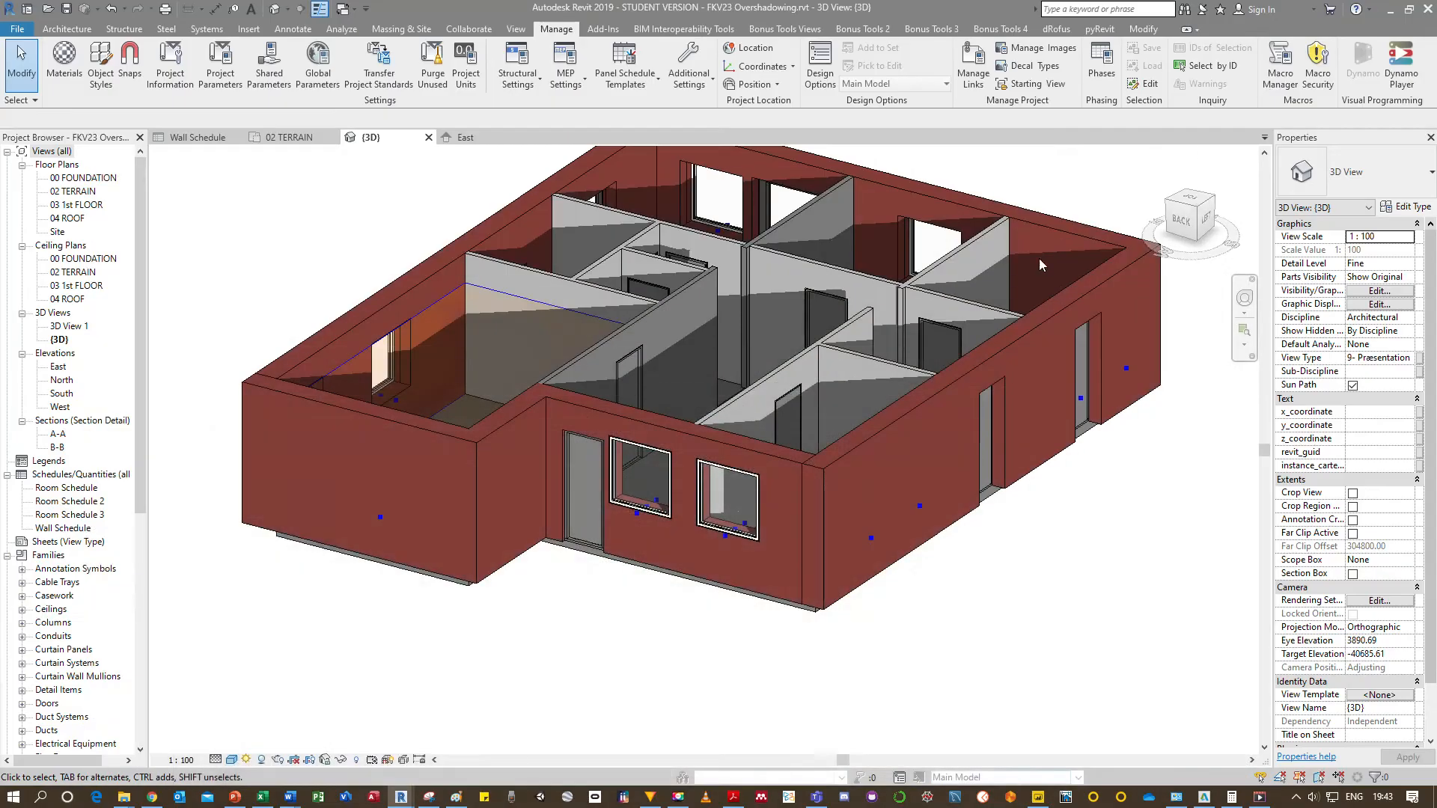
{"action": "left_click", "coordinate": [1351, 8]}
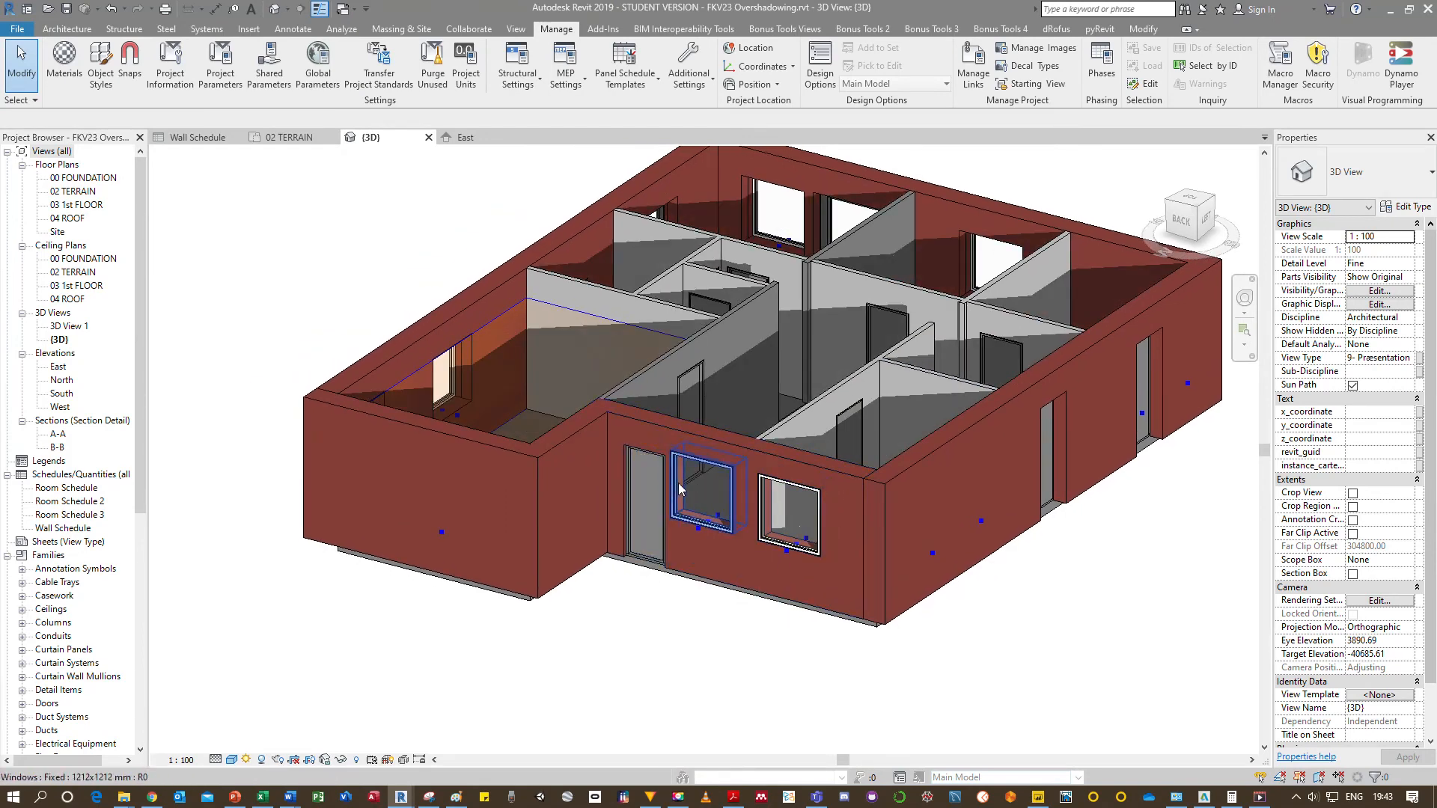
{"action": "key", "text": "z"}
{"action": "key", "text": "f"}
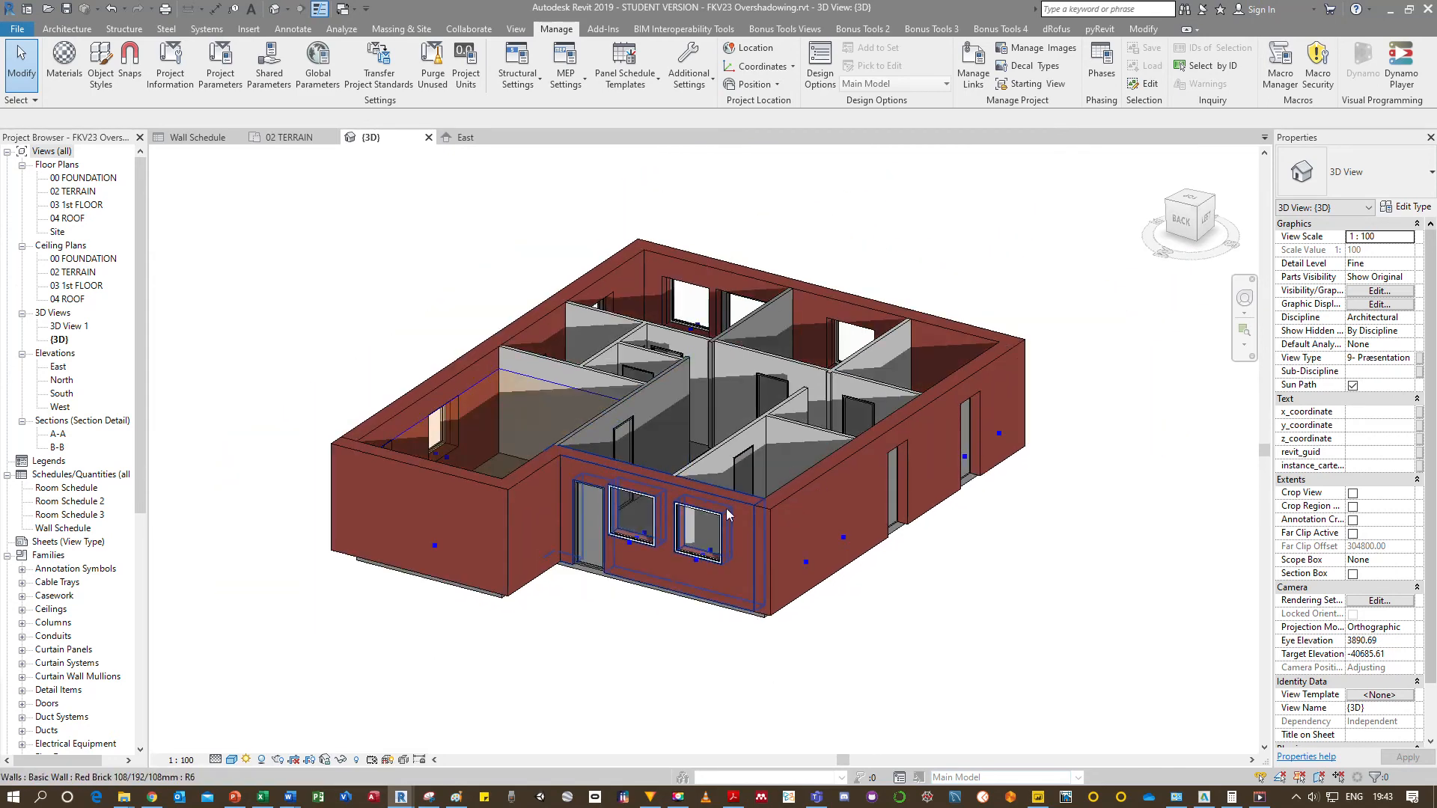
{"action": "left_click", "coordinate": [959, 327]}
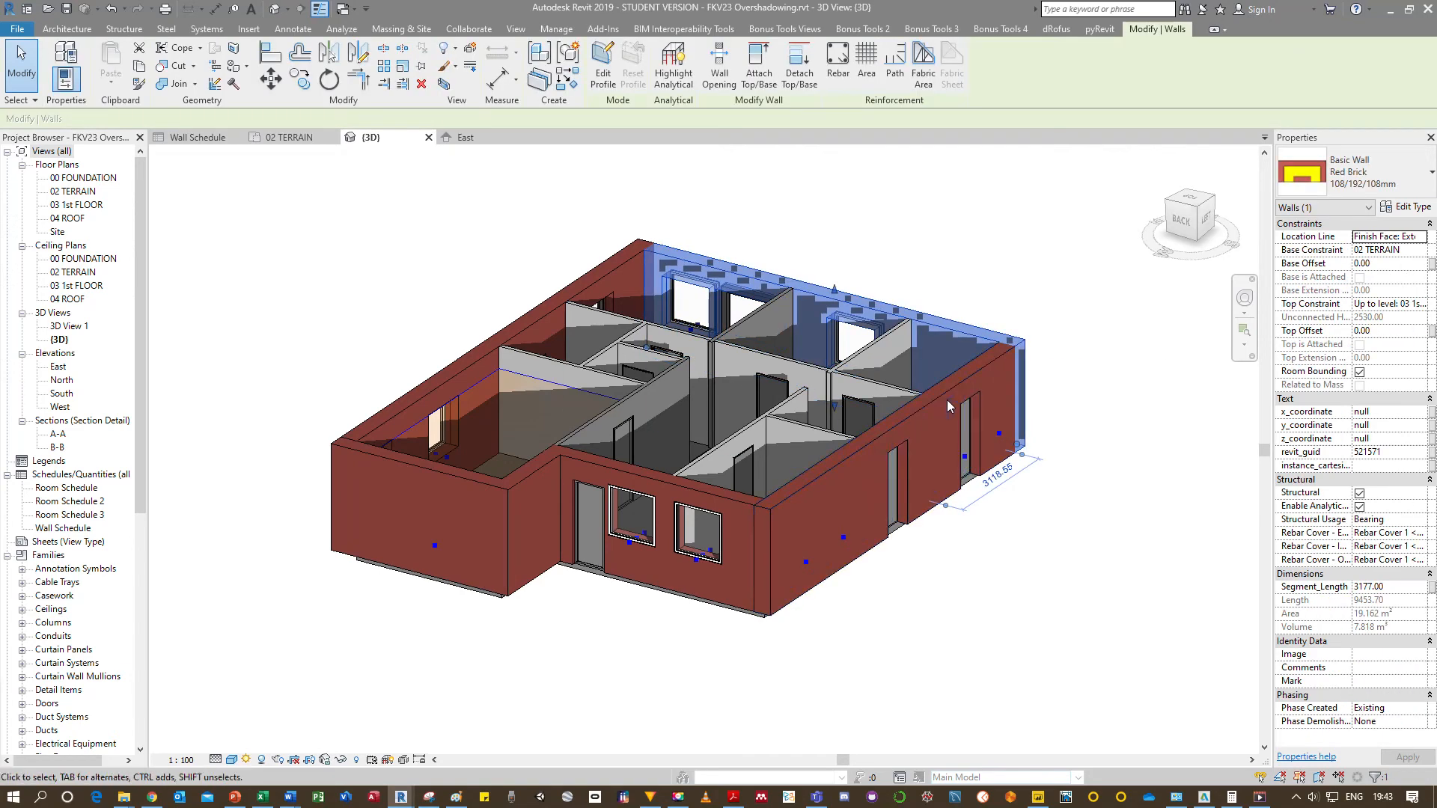
{"action": "left_click", "coordinate": [573, 663]}
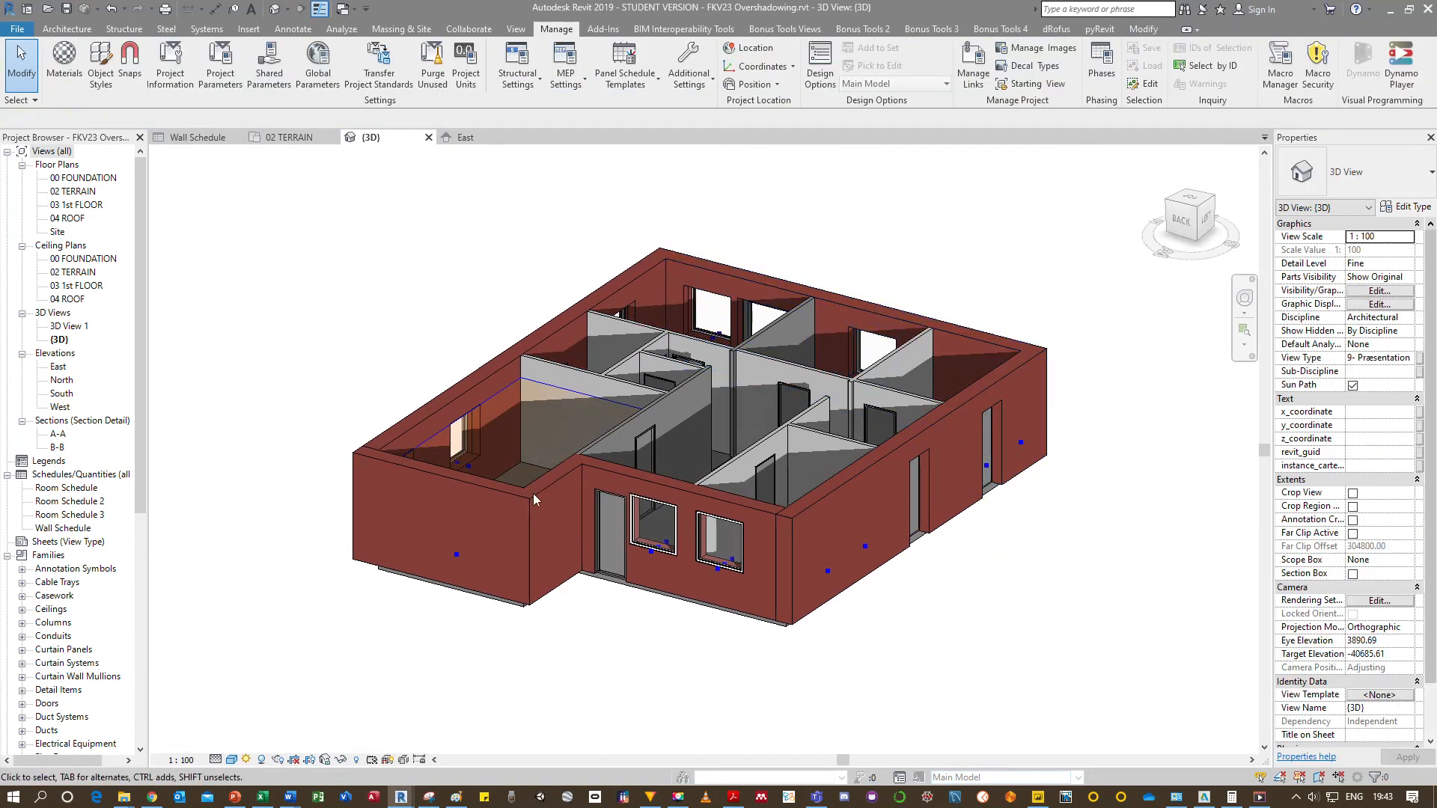
{"action": "left_click_drag", "start_coordinate": [882, 578], "coordinate": [769, 540]}
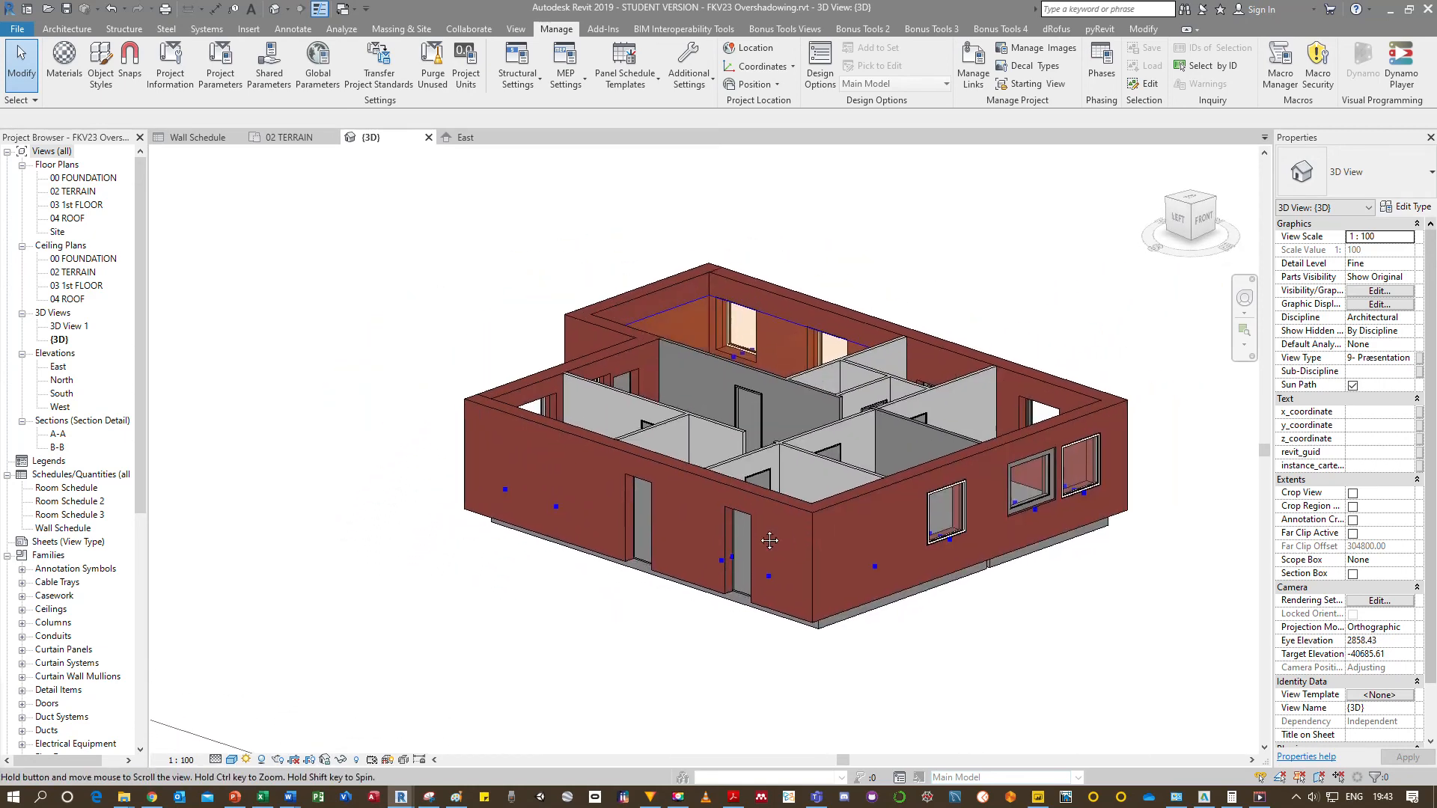
{"action": "left_click_drag", "start_coordinate": [905, 597], "coordinate": [843, 449]}
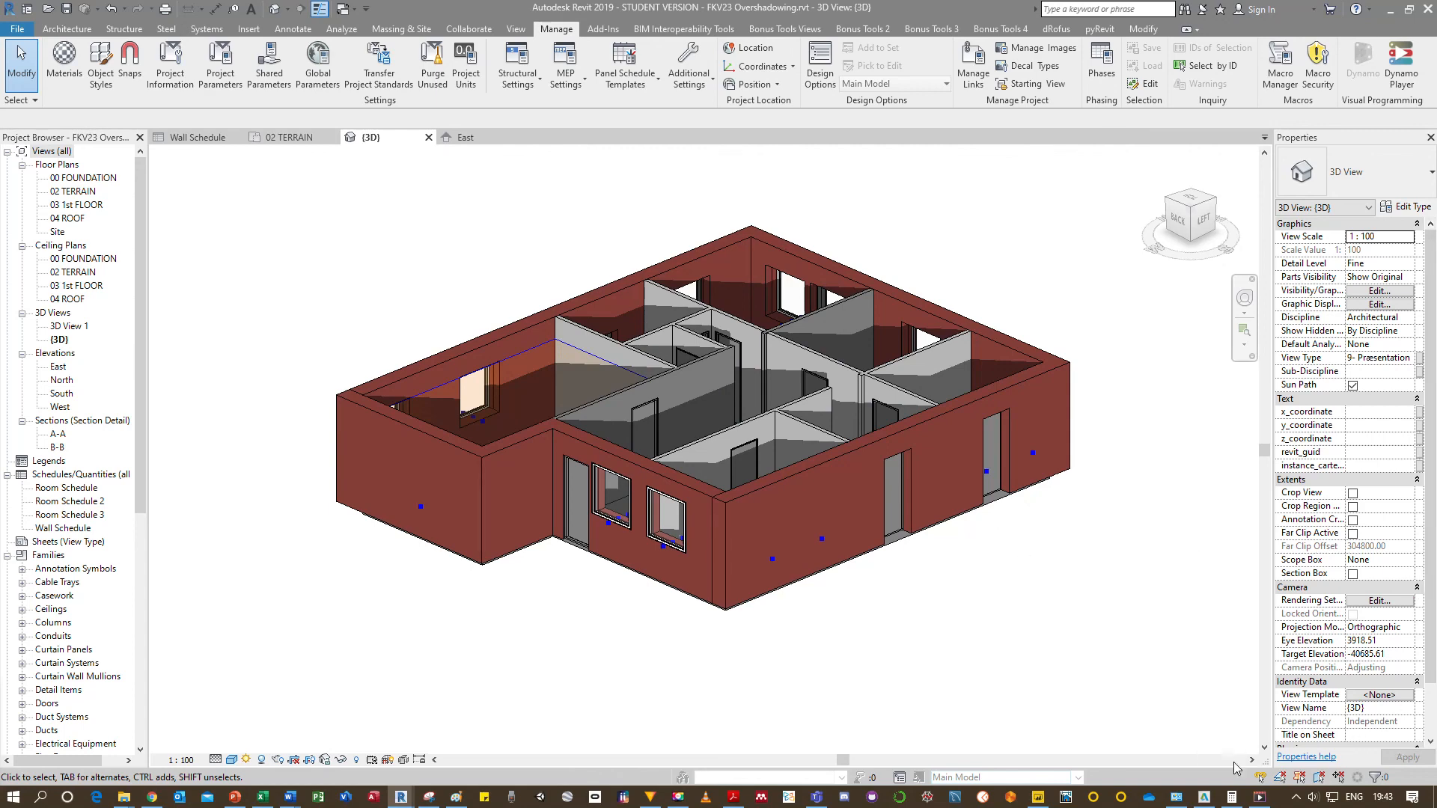
{"action": "mouse_move", "coordinate": [1260, 796]}
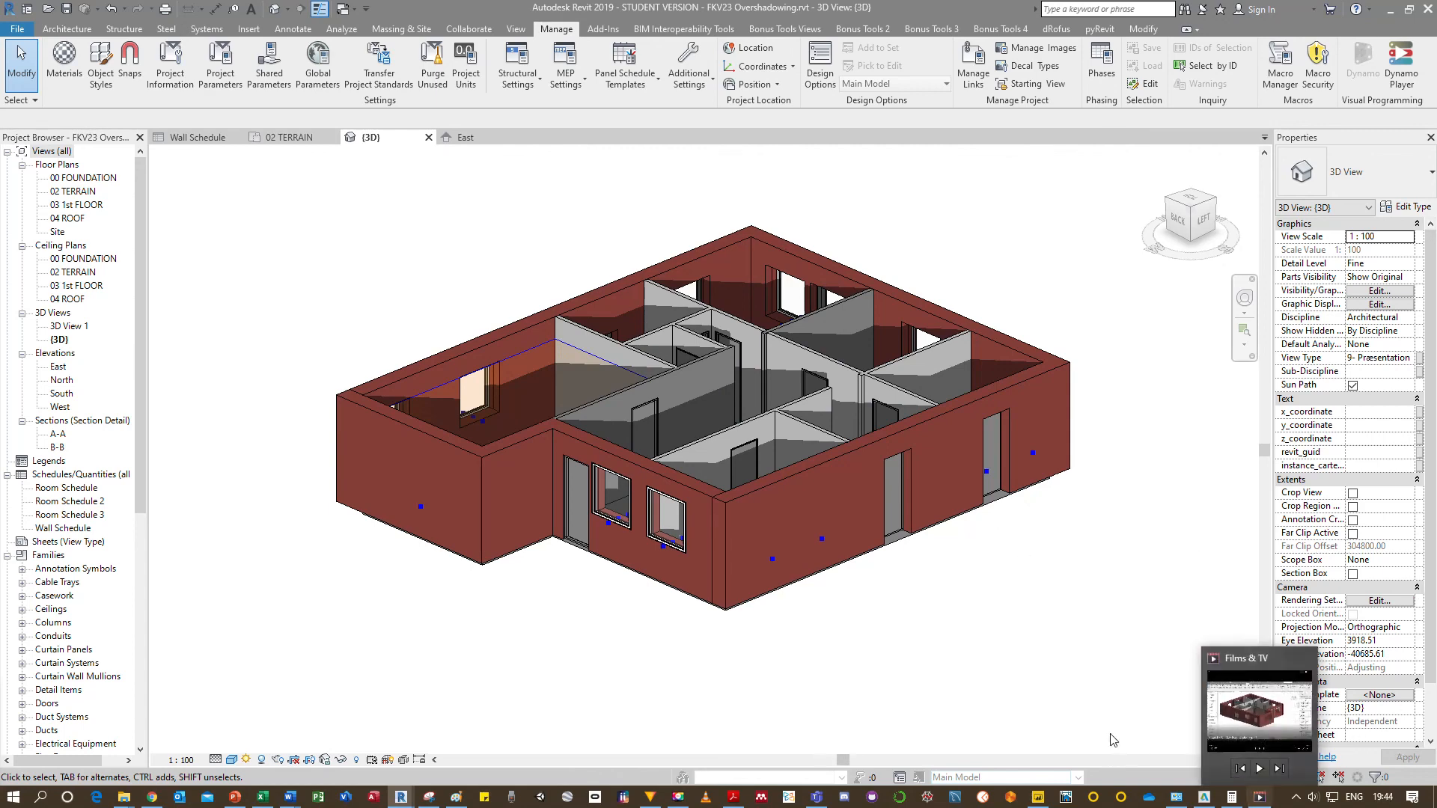